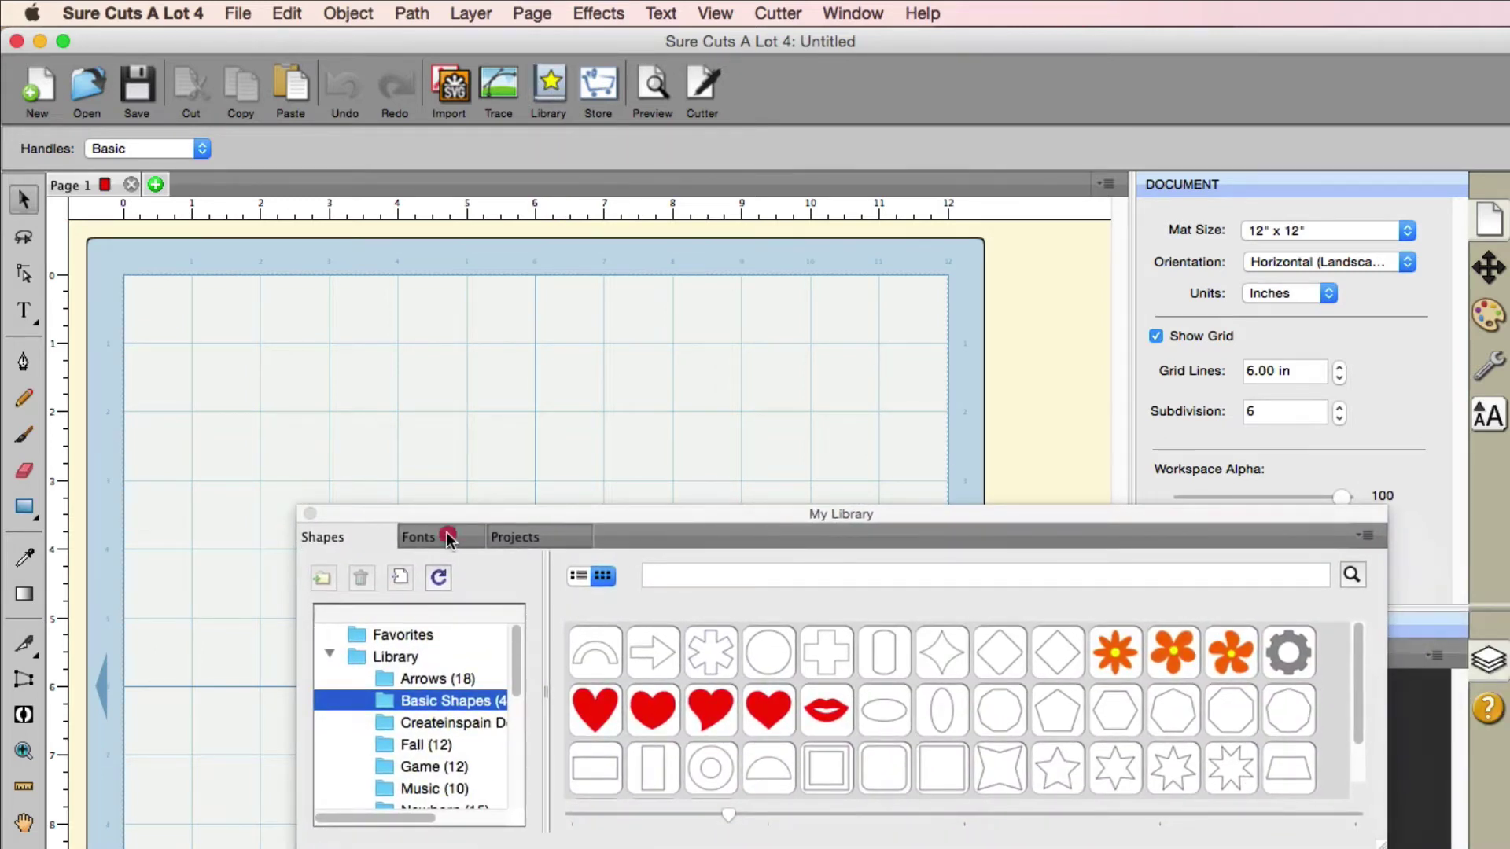
Show the library's Fonts and pick the Arrow Crafter font via an 'arro' search
click(446, 539)
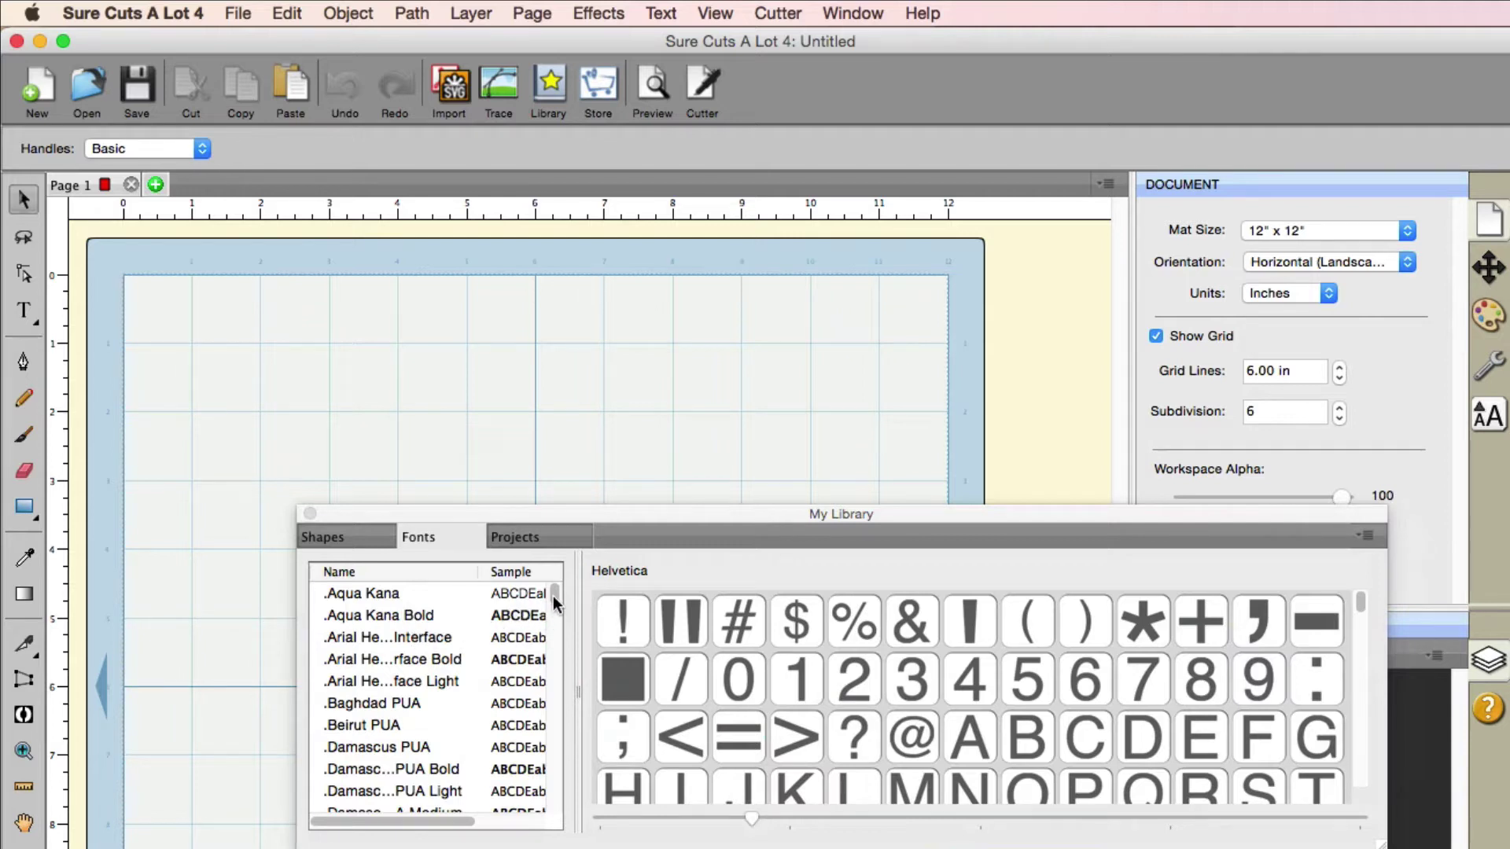
scroll(432, 707, down, 1)
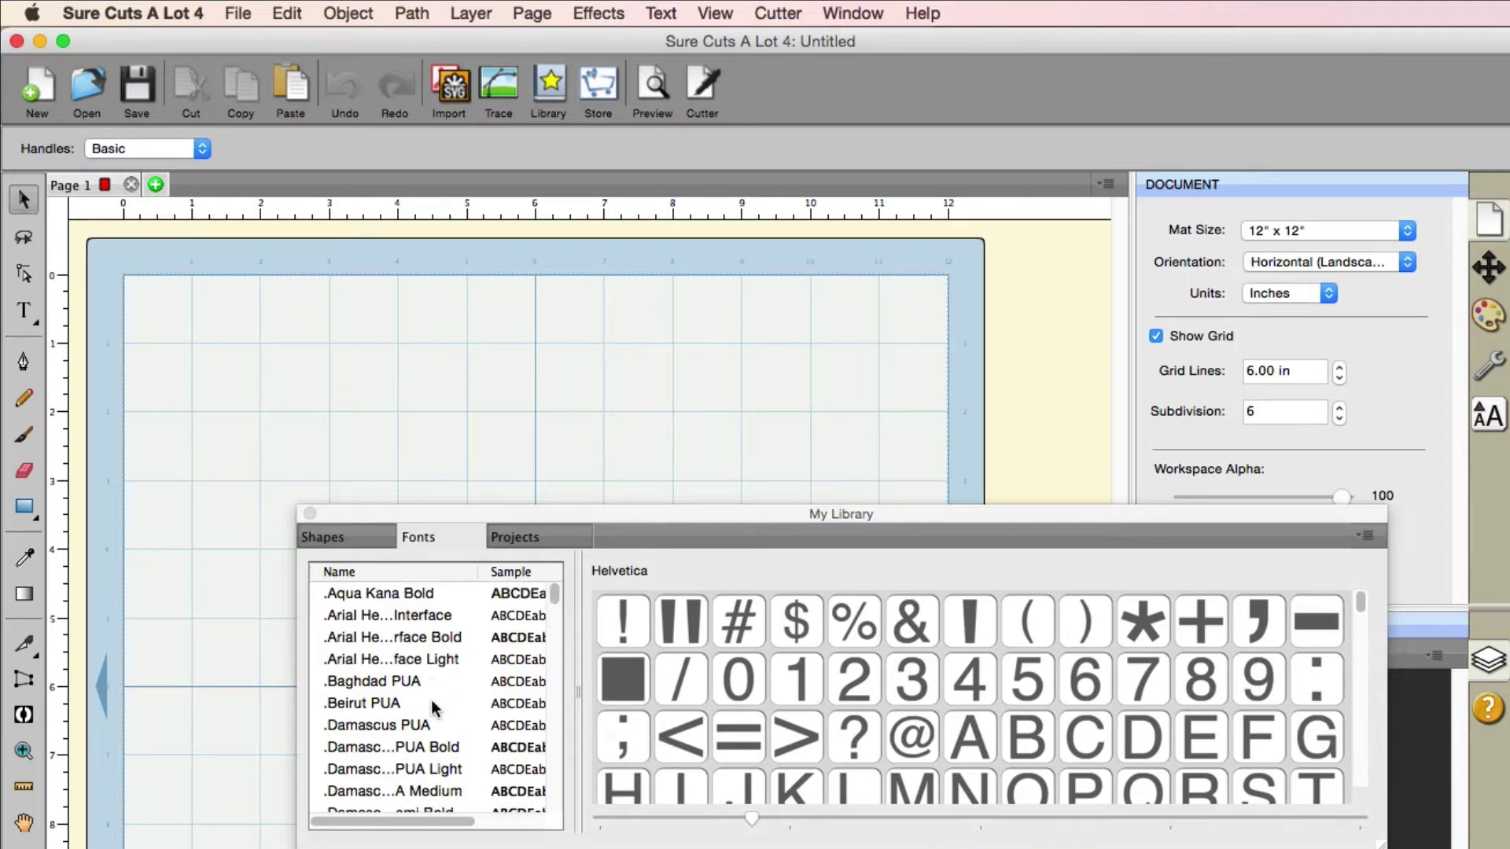
scroll(432, 708, down, 10)
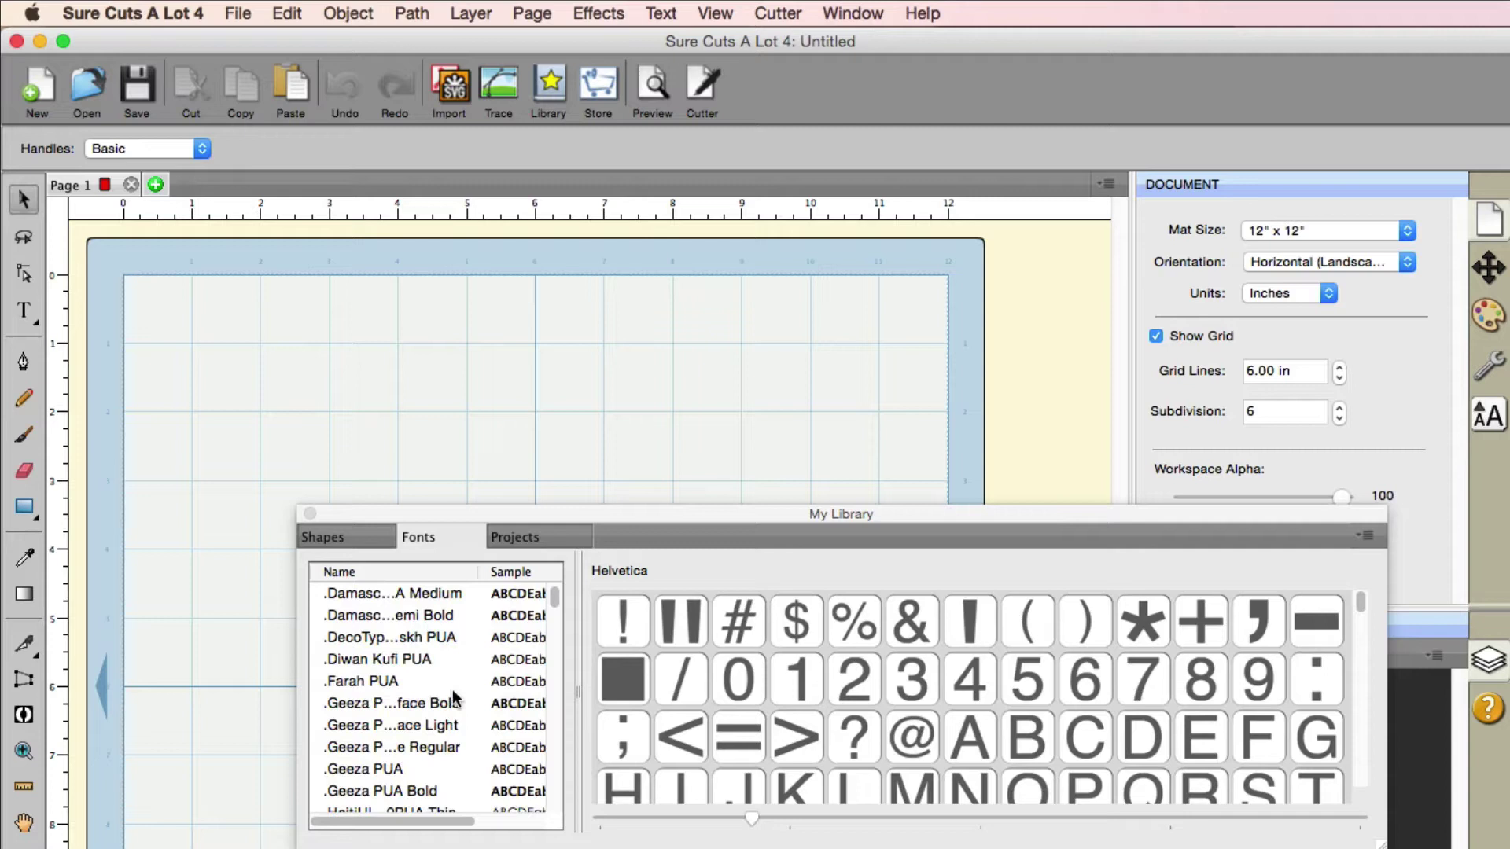
click(927, 13)
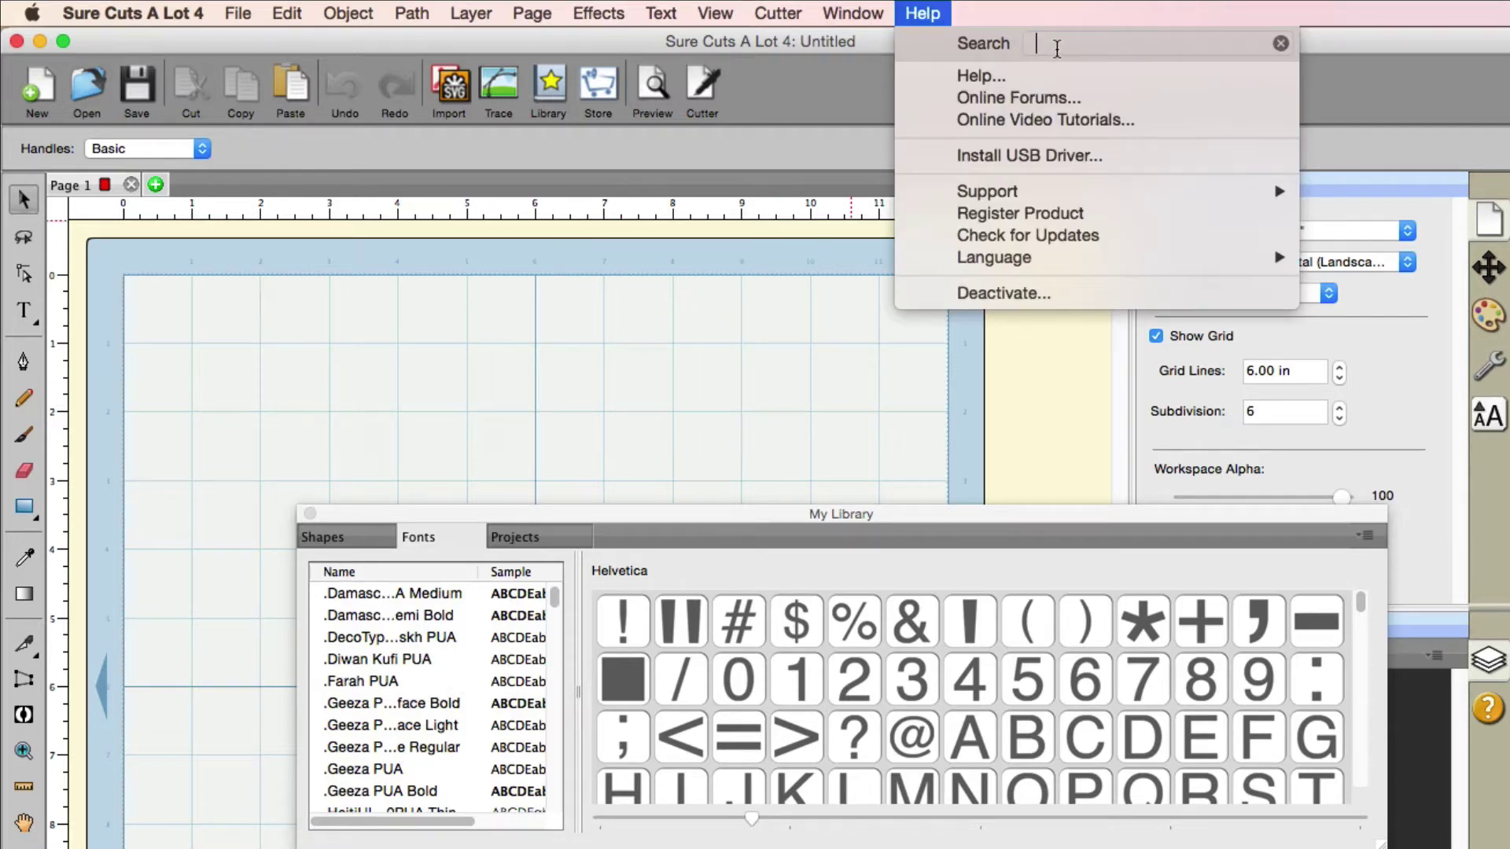
text(arro)
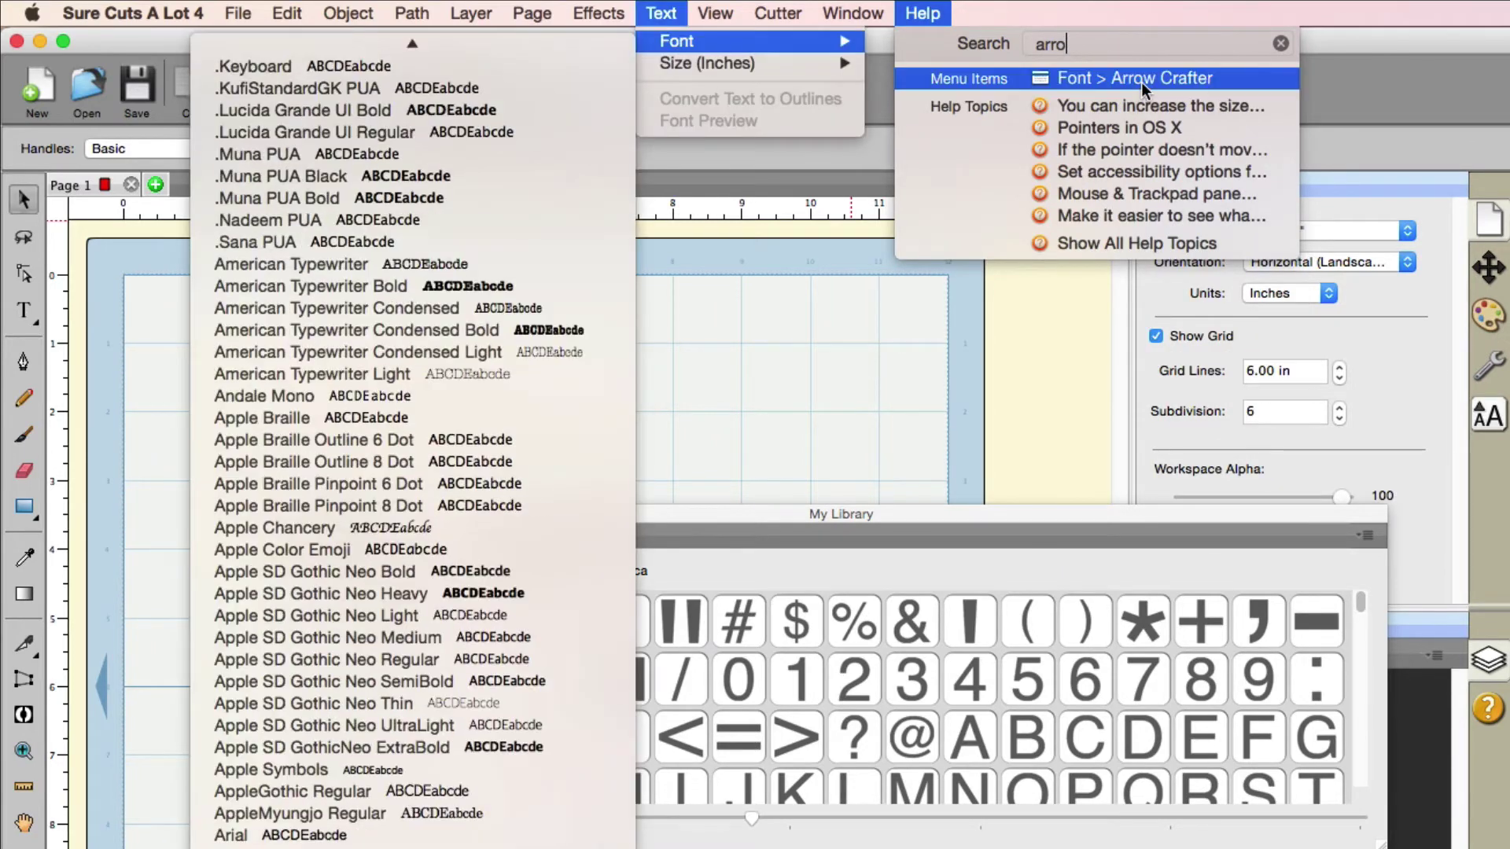
click(1140, 82)
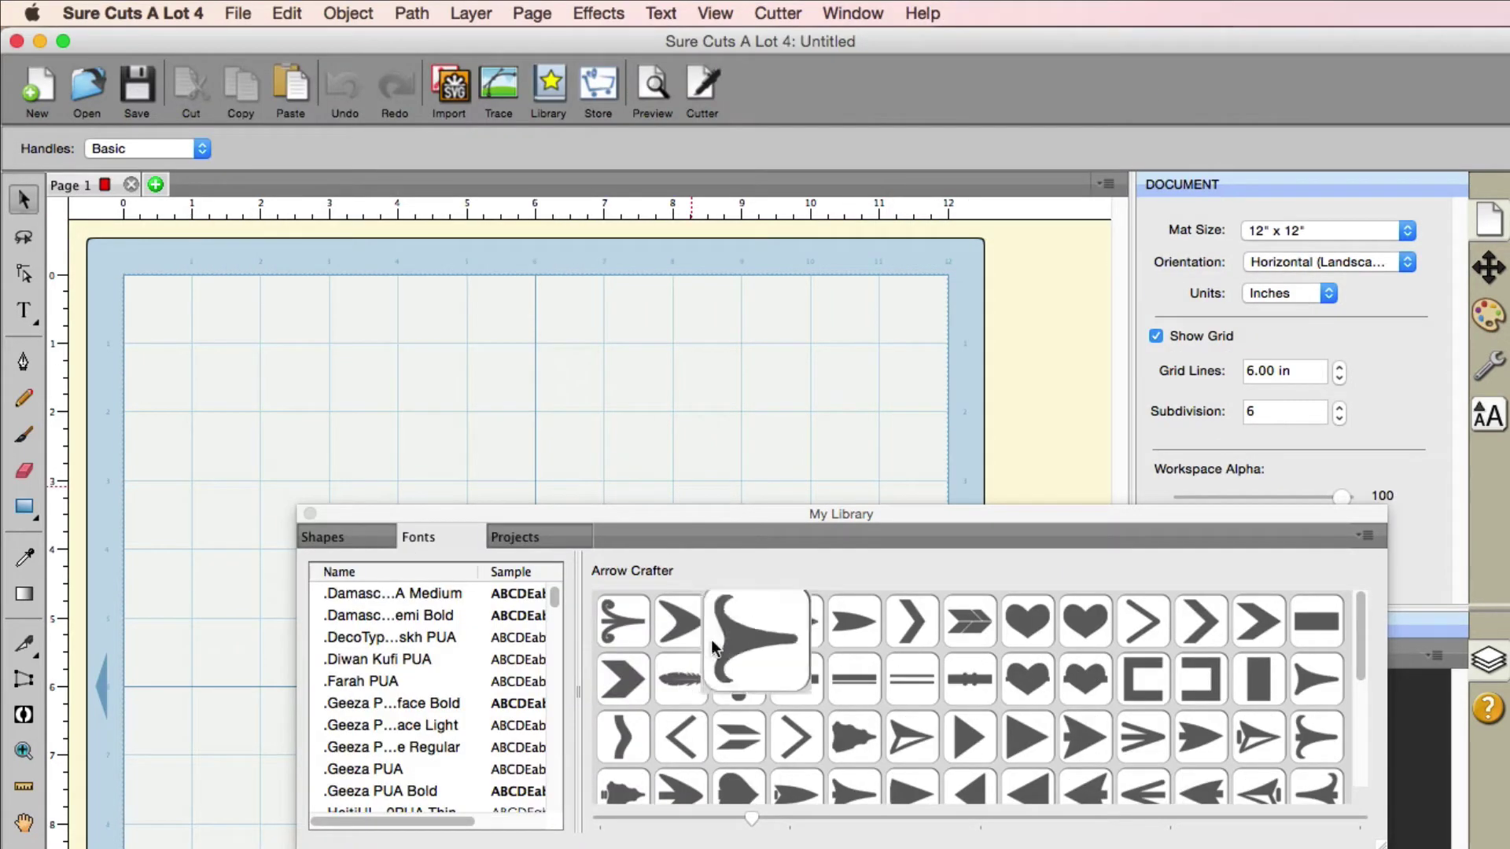
Reposition the library window and add the chevron fletching glyph to the mat
drag(1176, 534, 1017, 618)
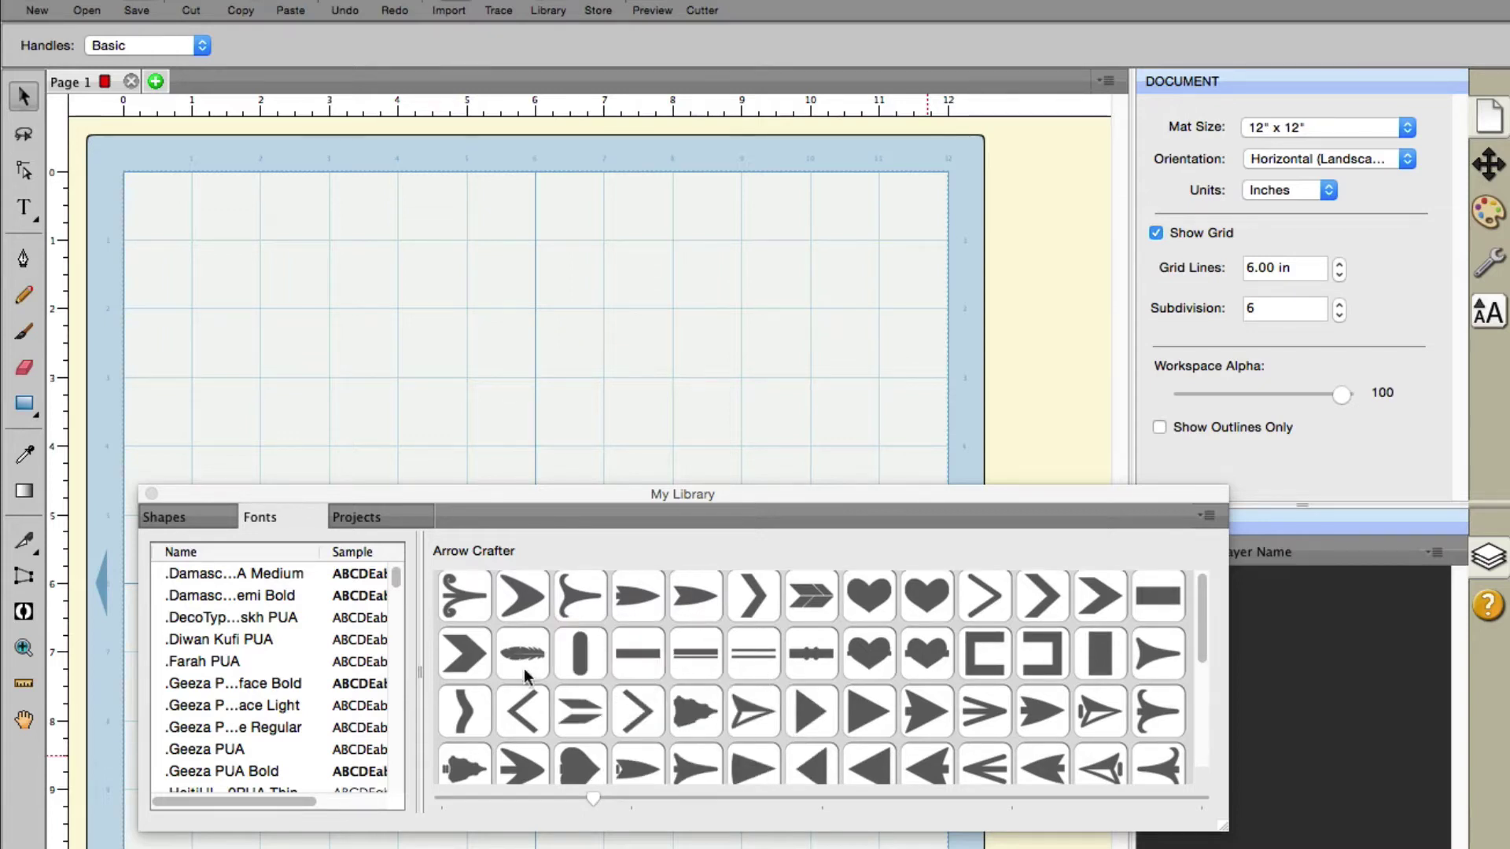
scroll(734, 704, down, 1)
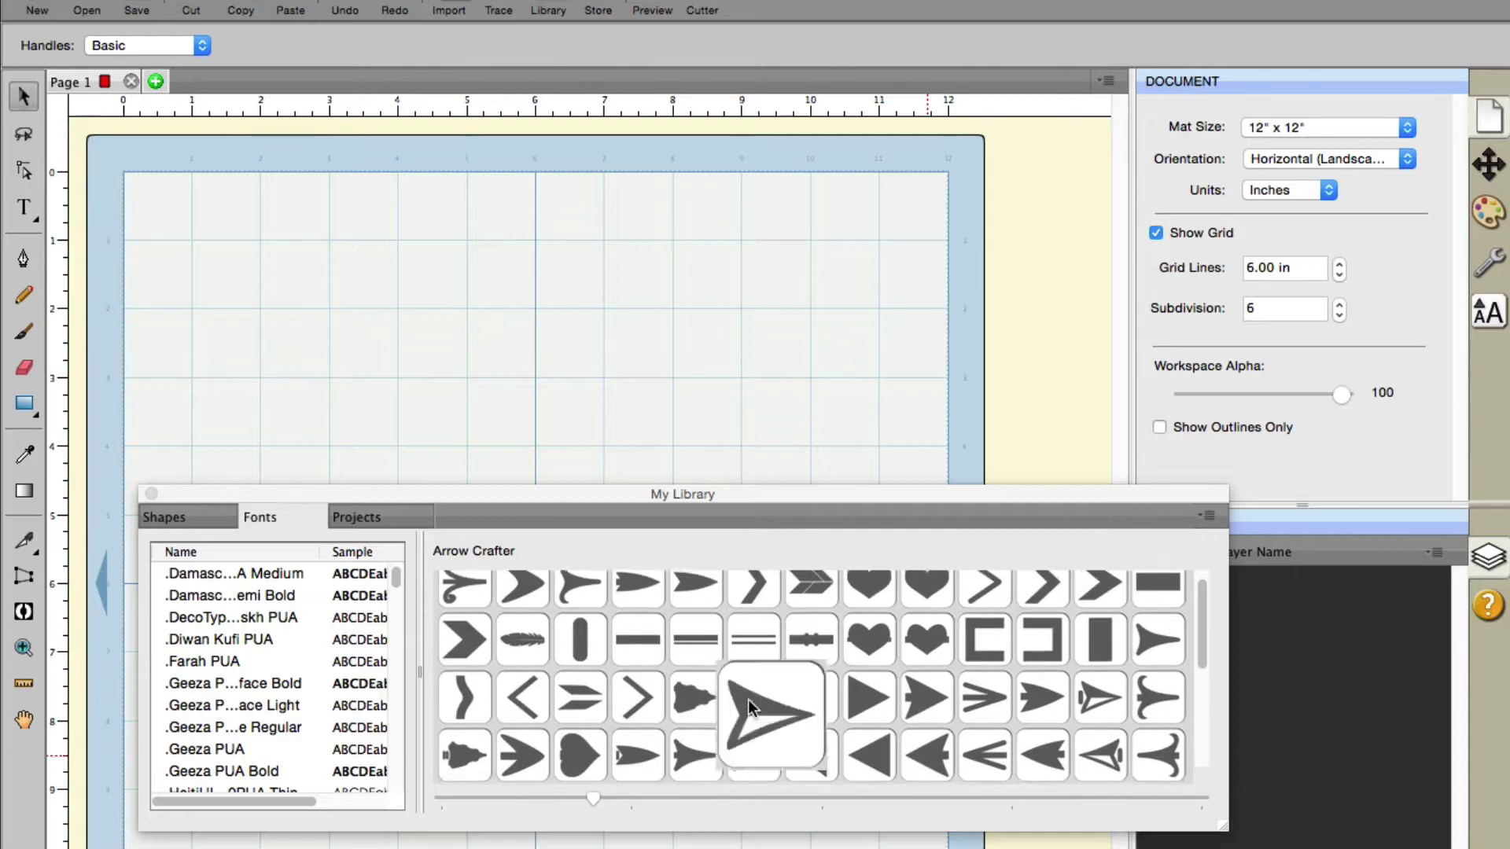
scroll(748, 700, down, 2)
scroll(748, 700, down, 1)
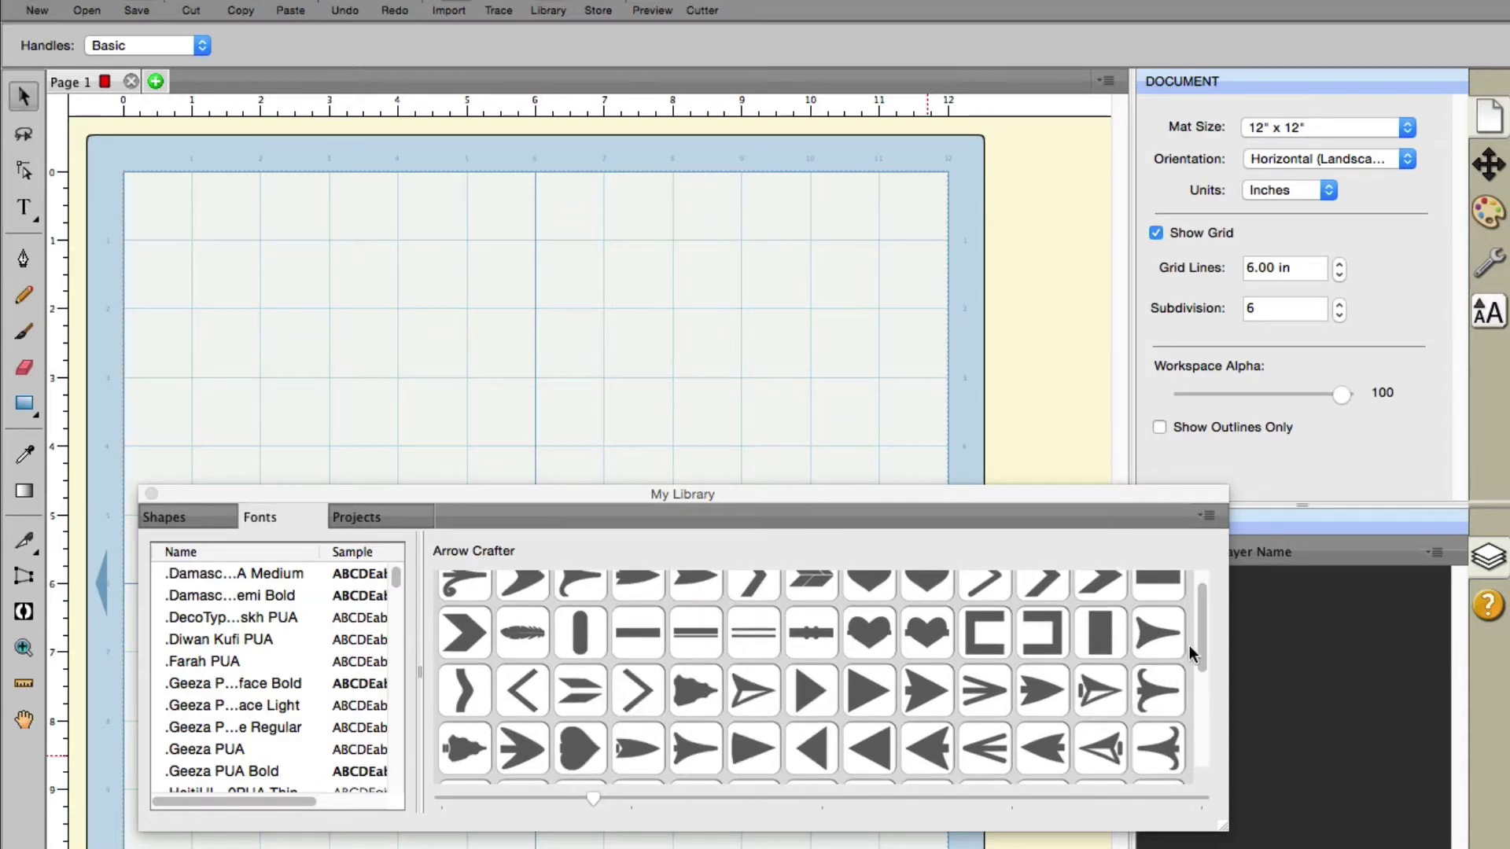
drag(1202, 615, 1207, 685)
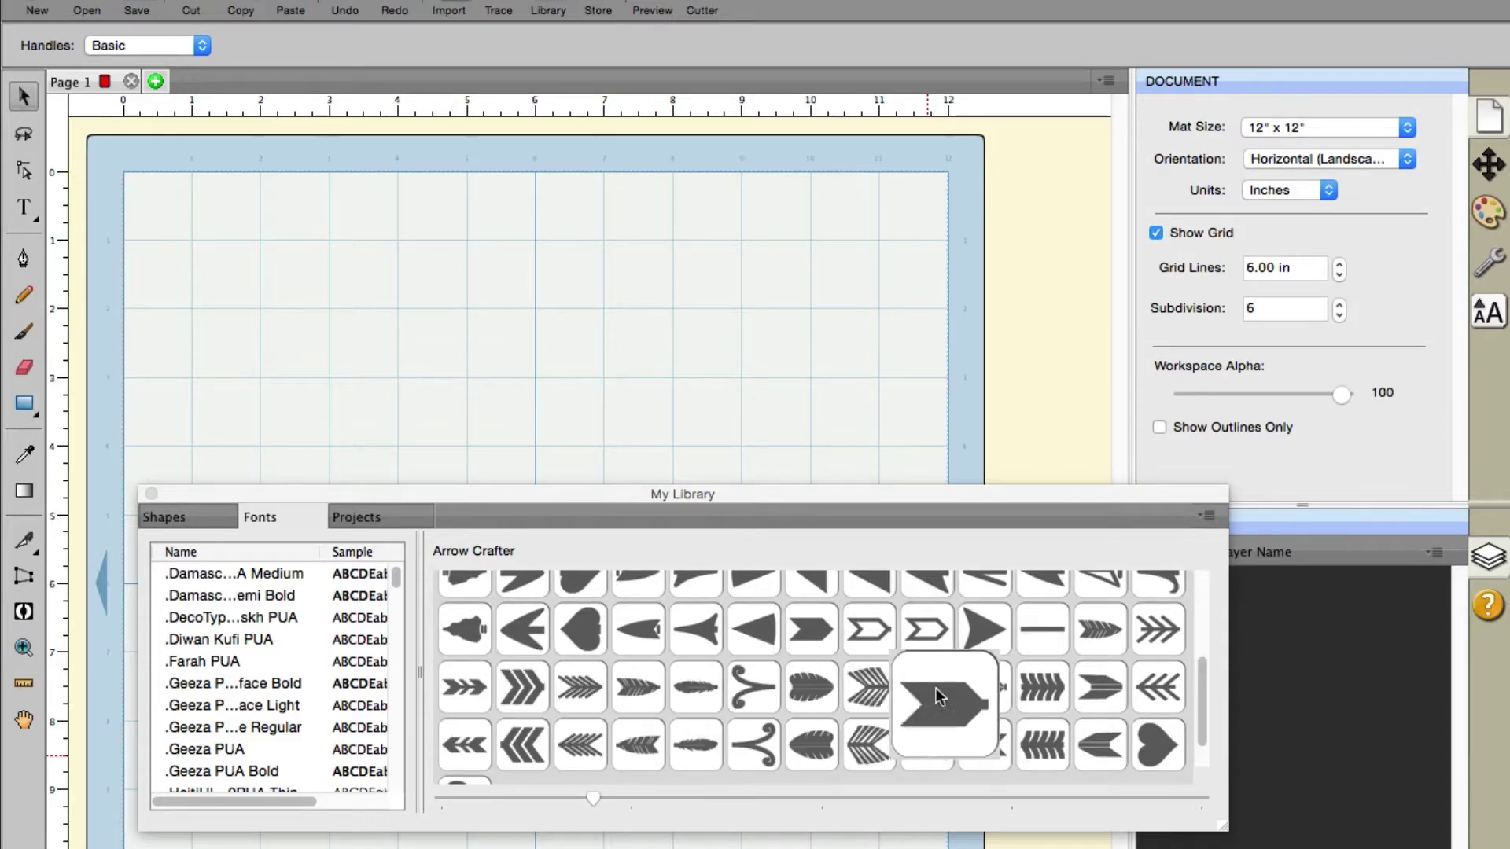
click(533, 690)
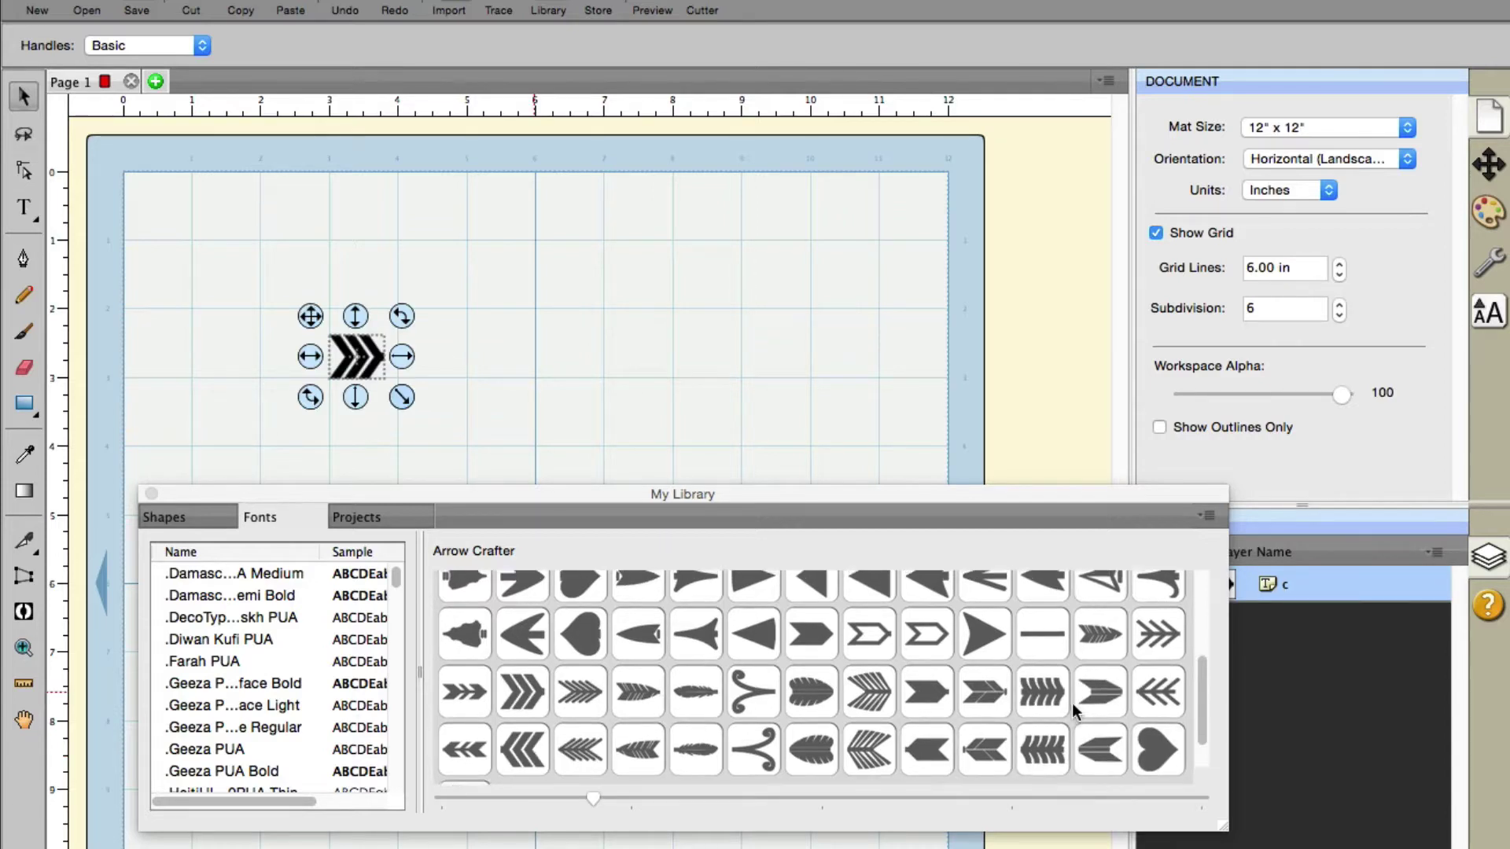
Add three shaft bar glyphs after the fletching
scroll(1076, 692, up, 2)
click(1202, 687)
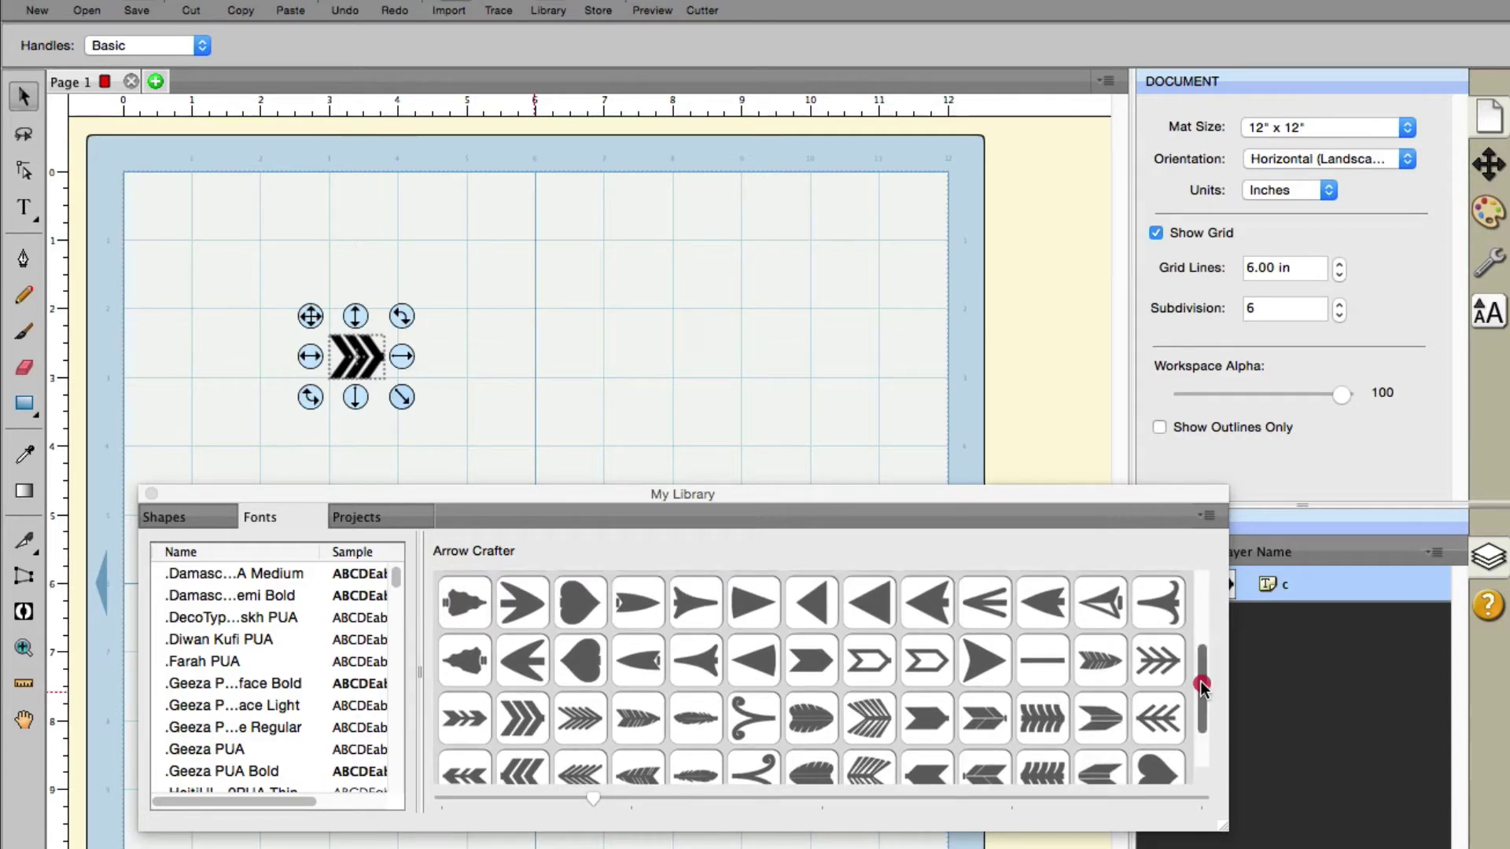
drag(1202, 687, 1198, 629)
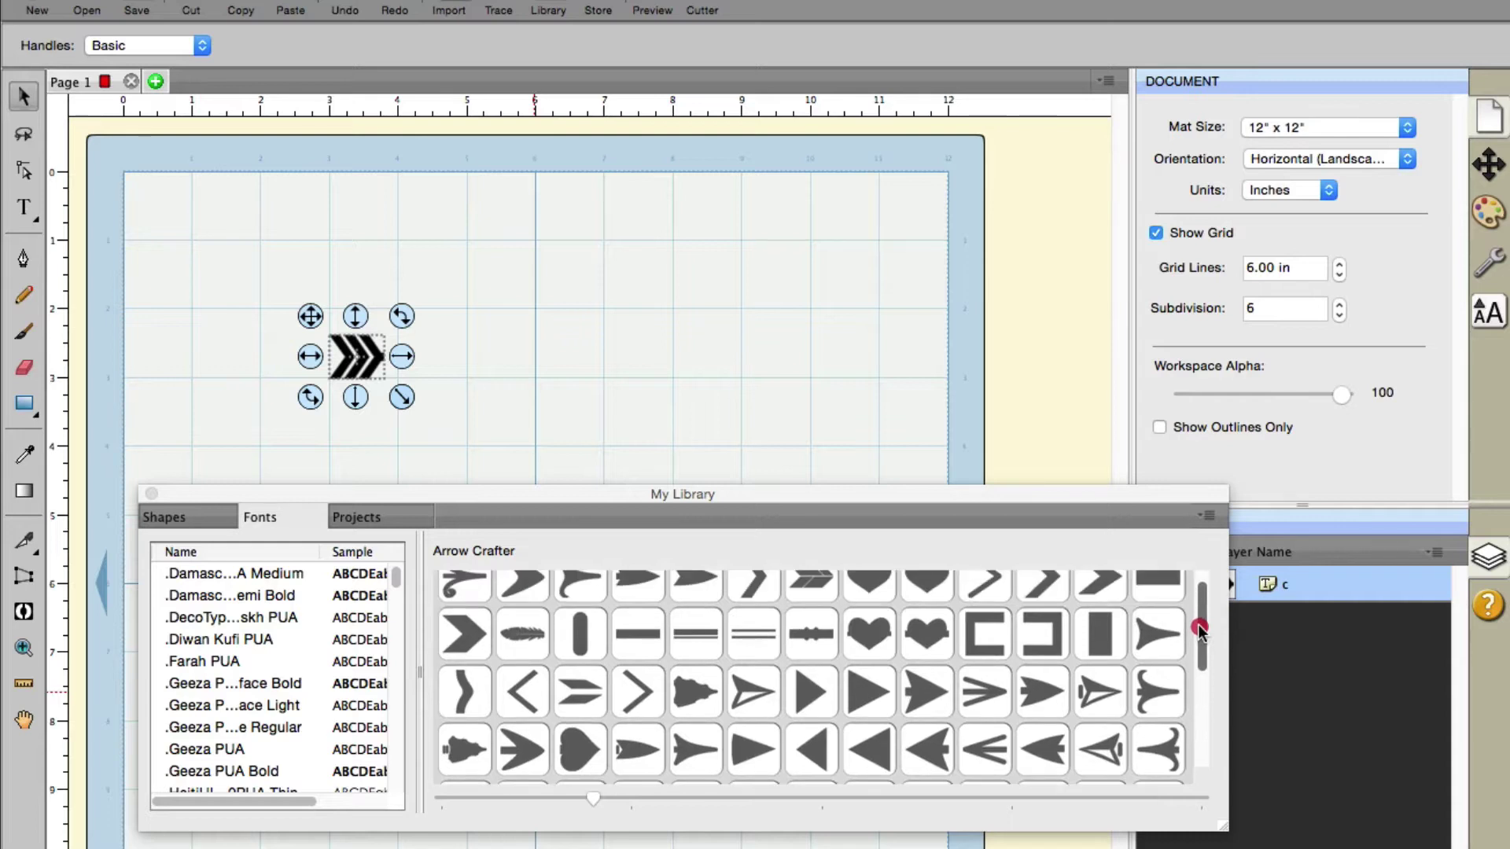
click(627, 638)
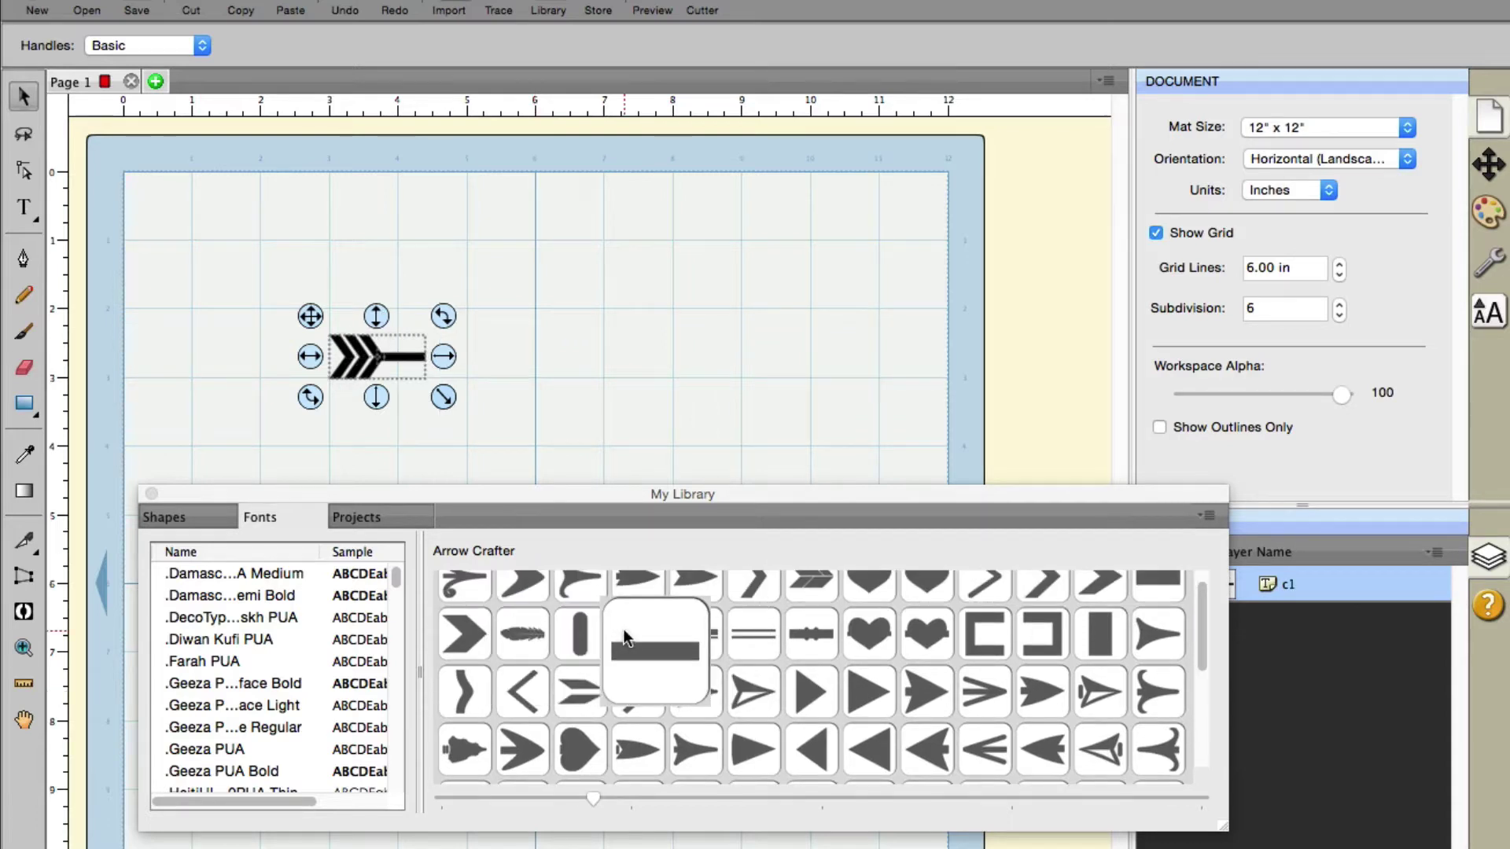
click(629, 638)
click(633, 642)
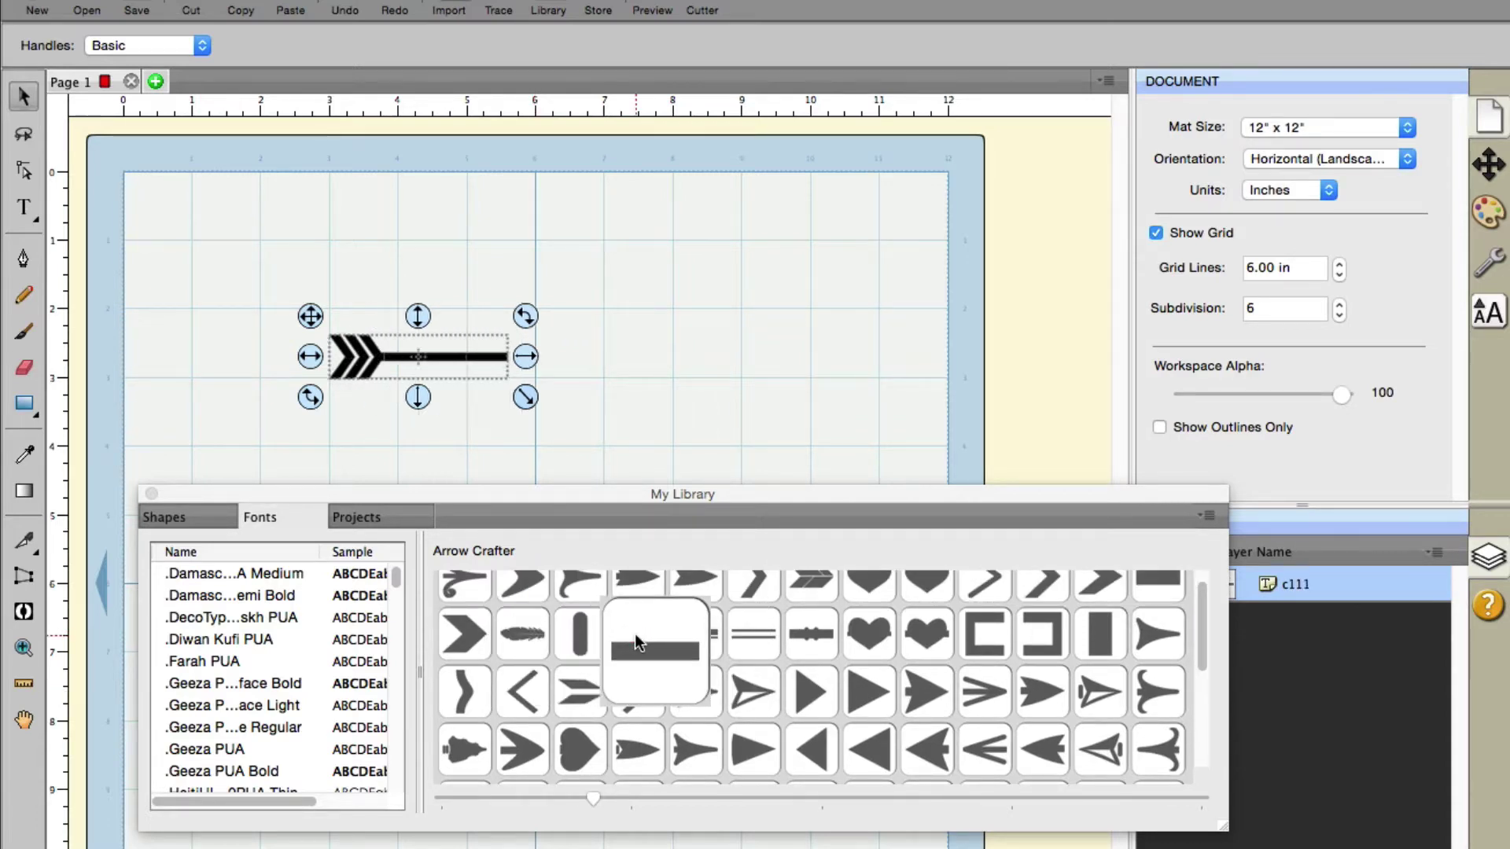
Finish the arrow with the pointed arrowhead glyph
scroll(879, 711, up, 1)
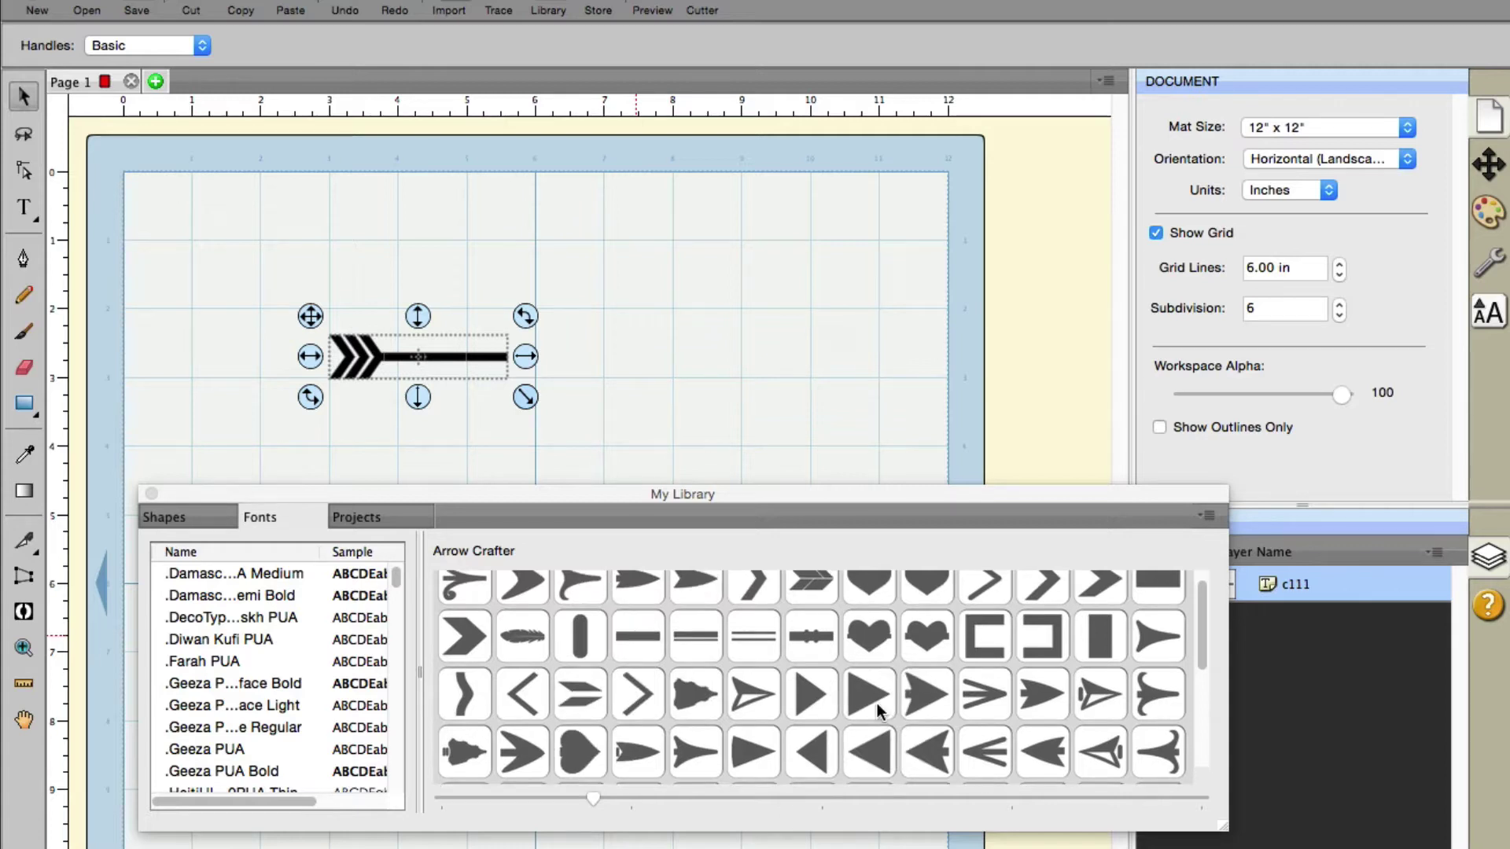
scroll(810, 712, up, 1)
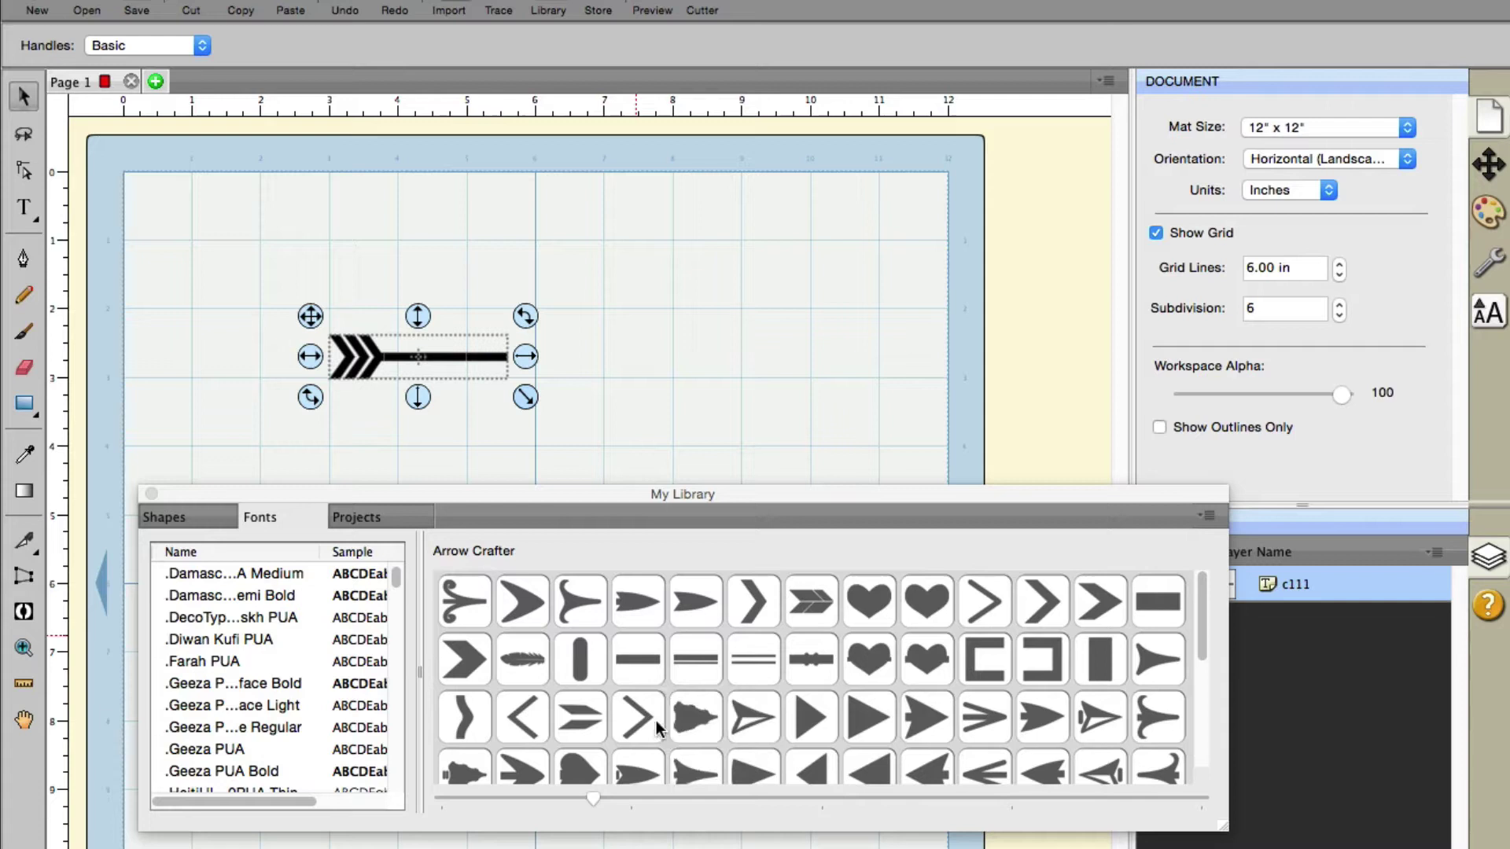
scroll(795, 755, down, 2)
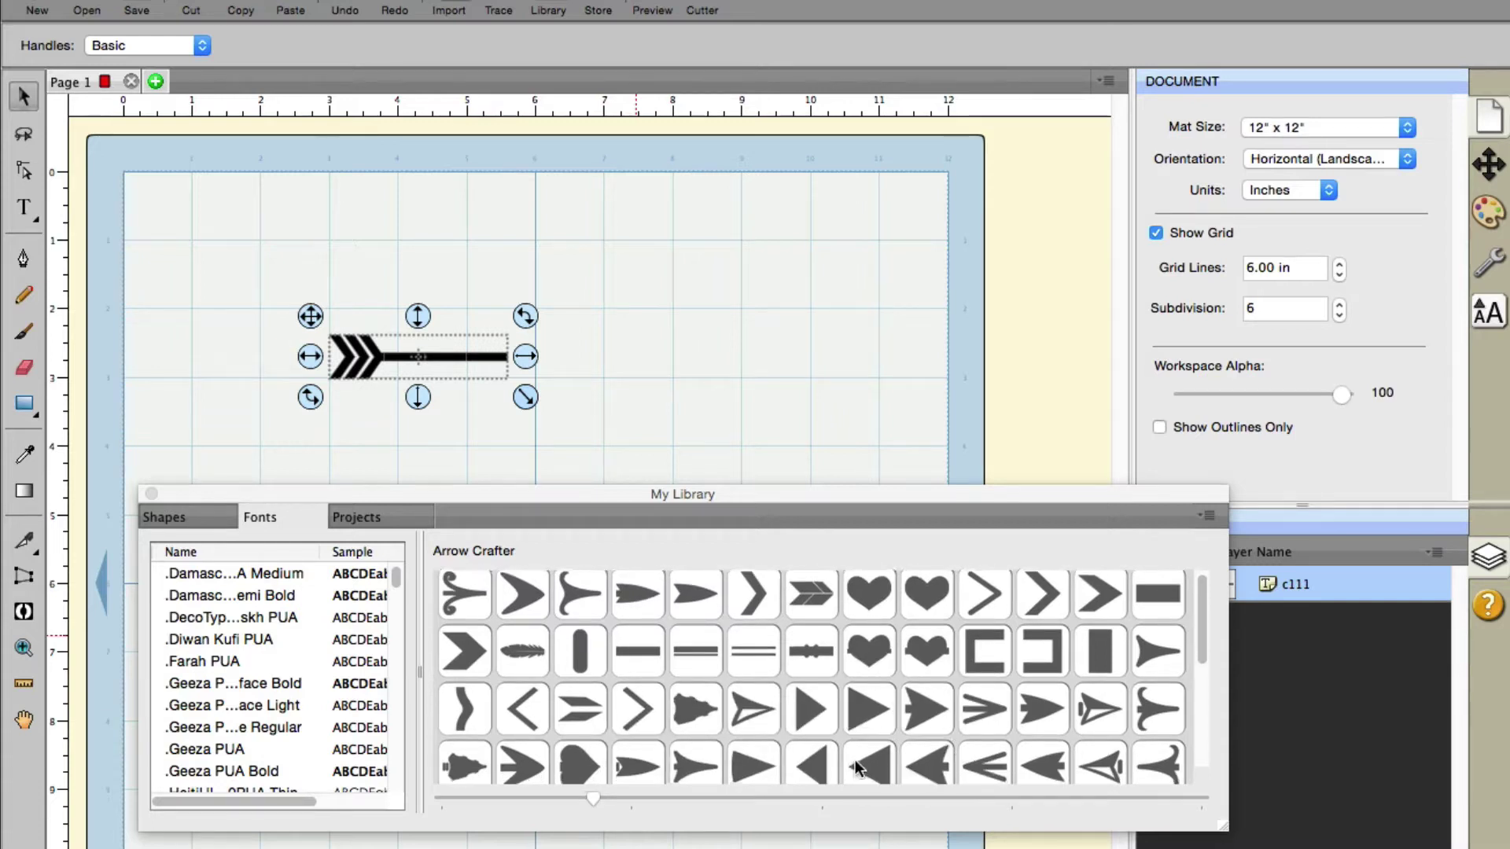
scroll(795, 759, down, 2)
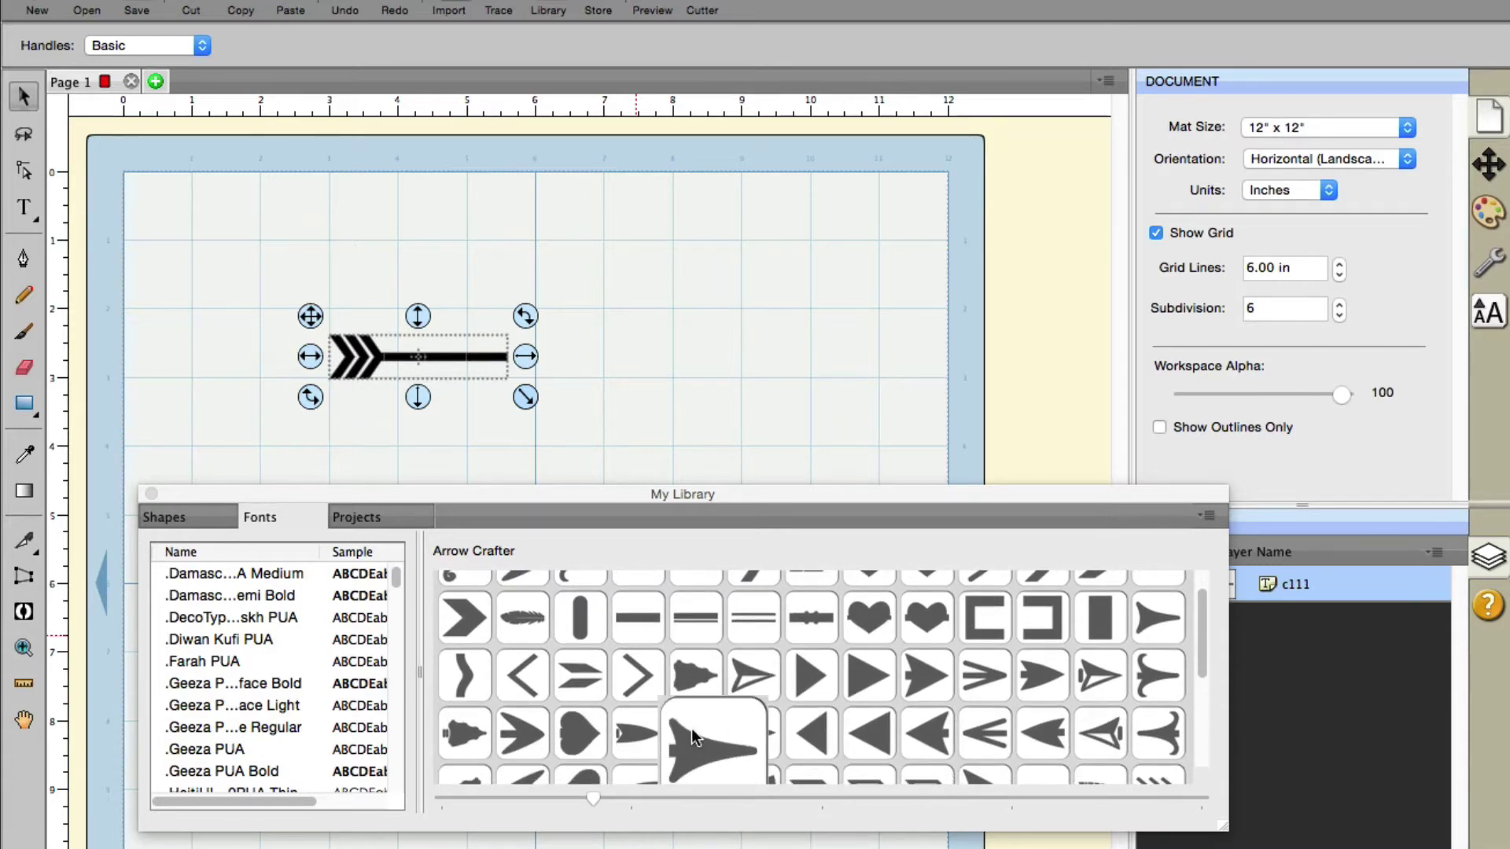
click(695, 738)
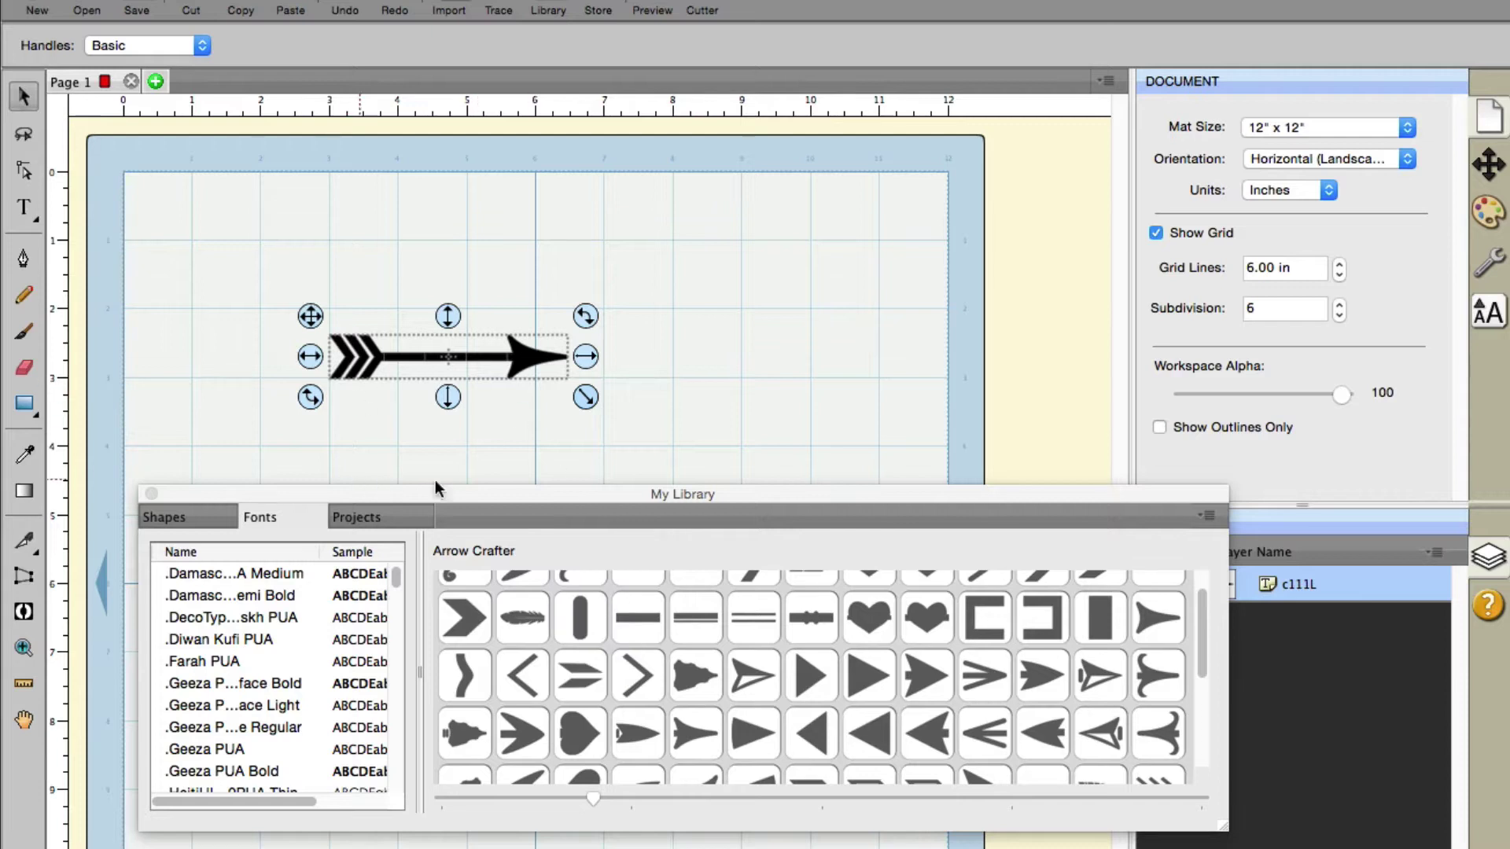
Close the library and move the arrow toward the middle of the mat
click(152, 494)
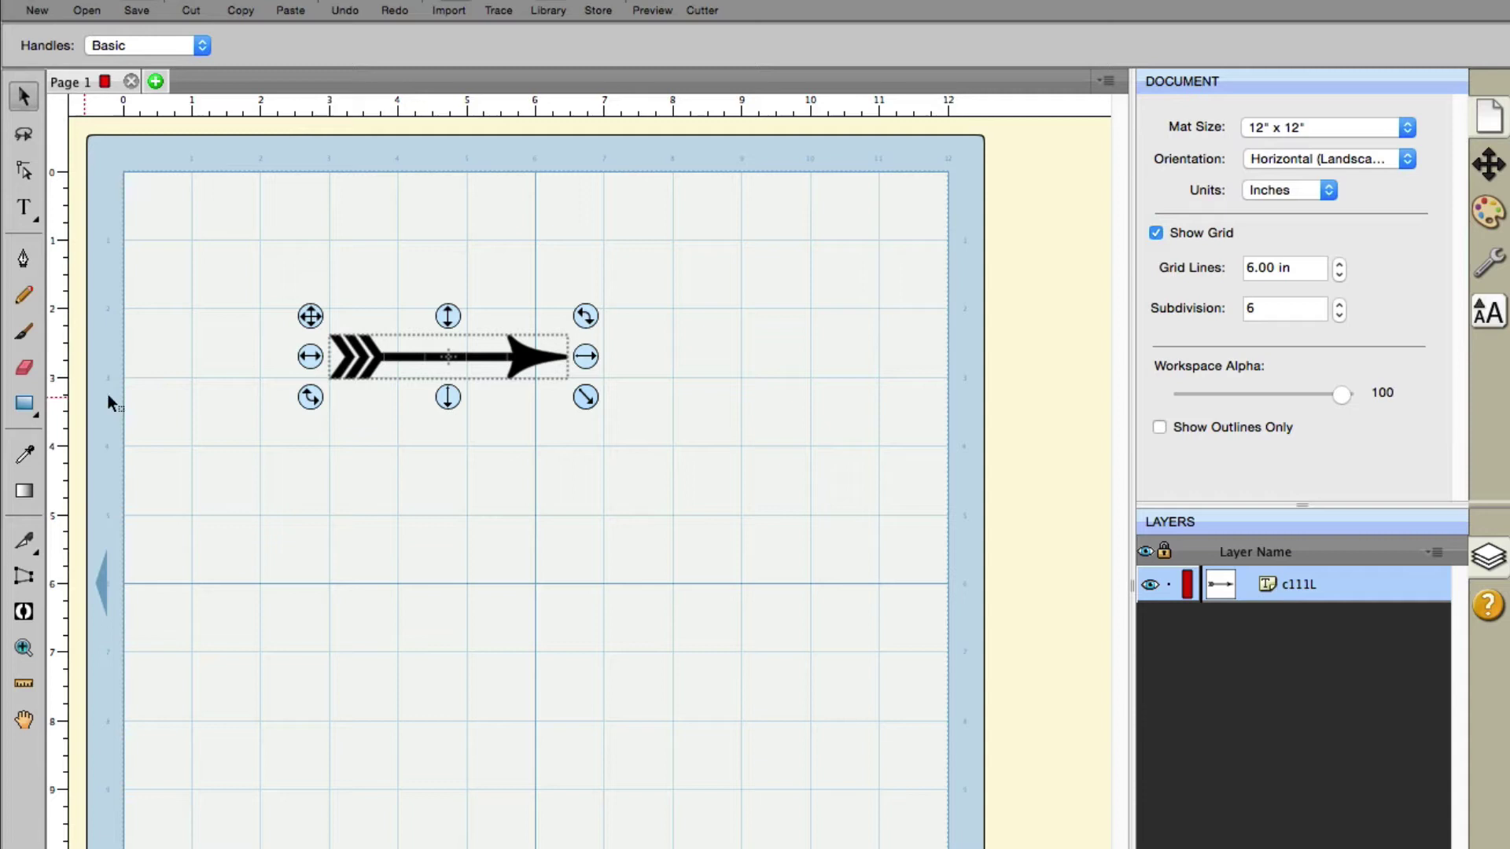
drag(231, 259, 728, 448)
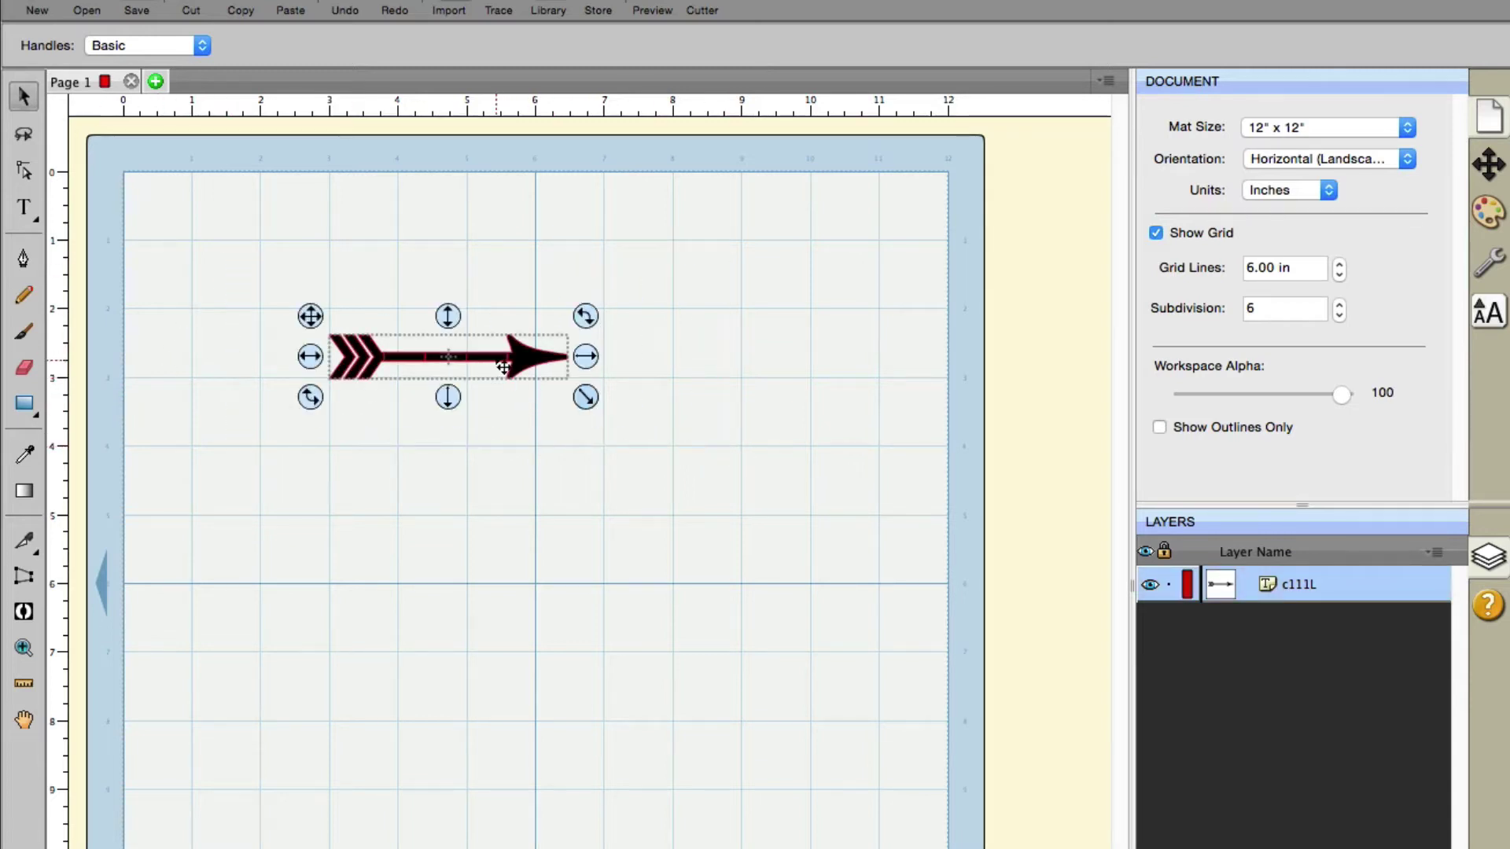
drag(504, 366, 624, 438)
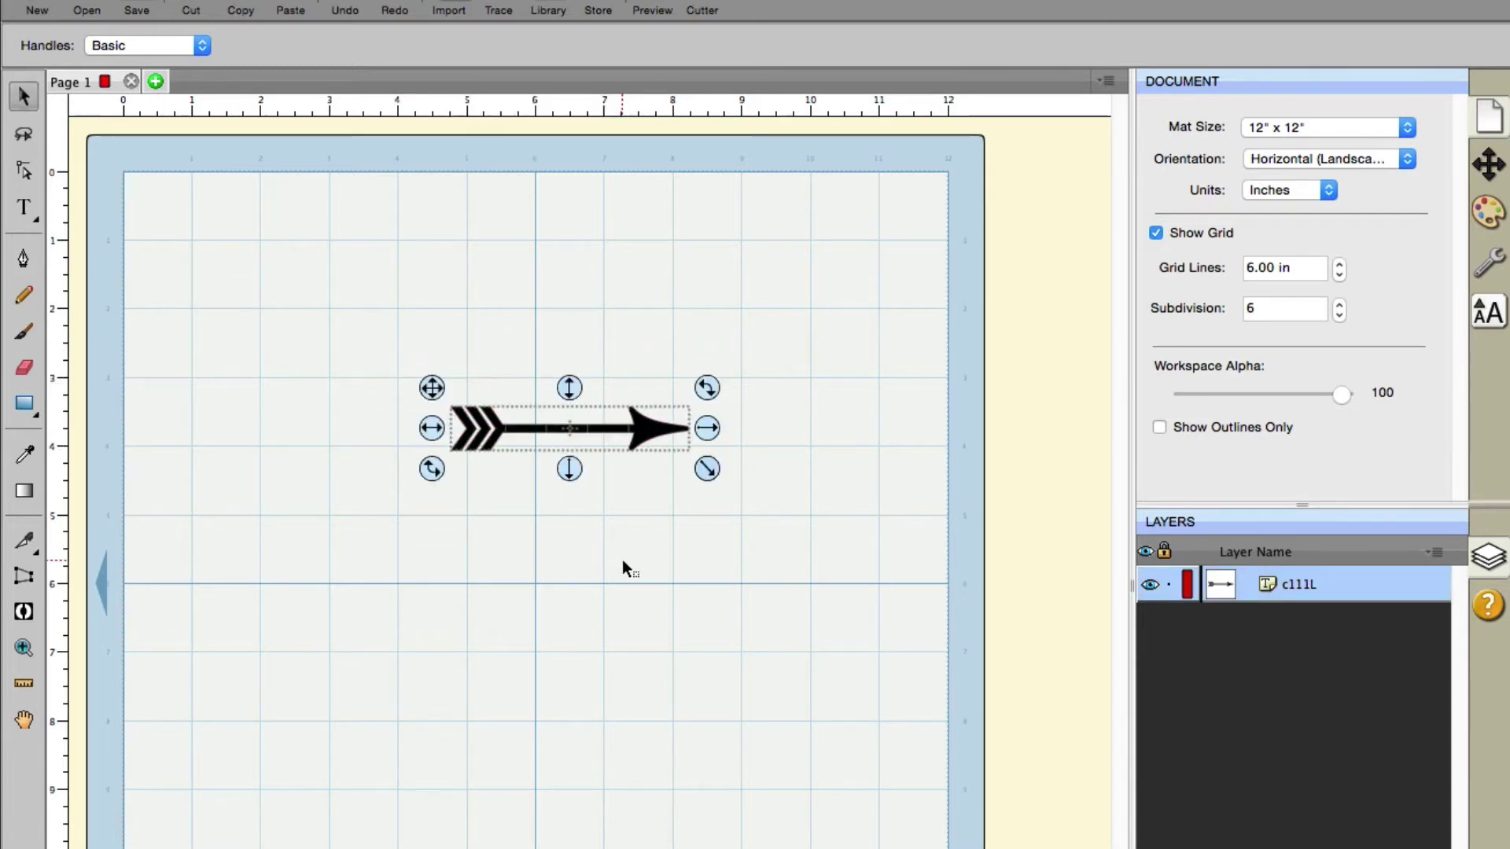
click(617, 563)
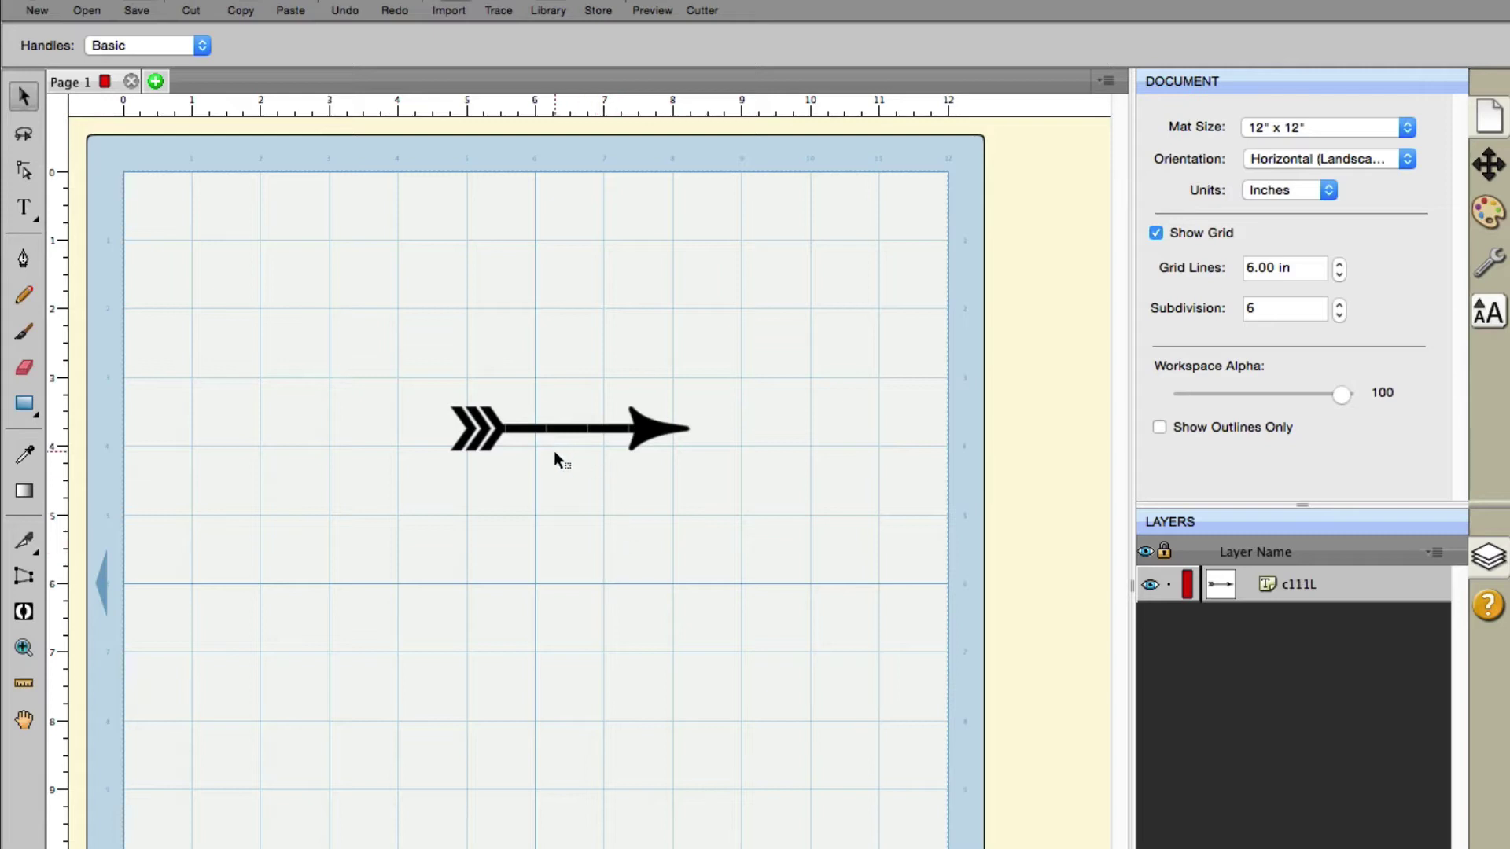
Zoom in on the arrow, reselect it and show its text settings
click(25, 647)
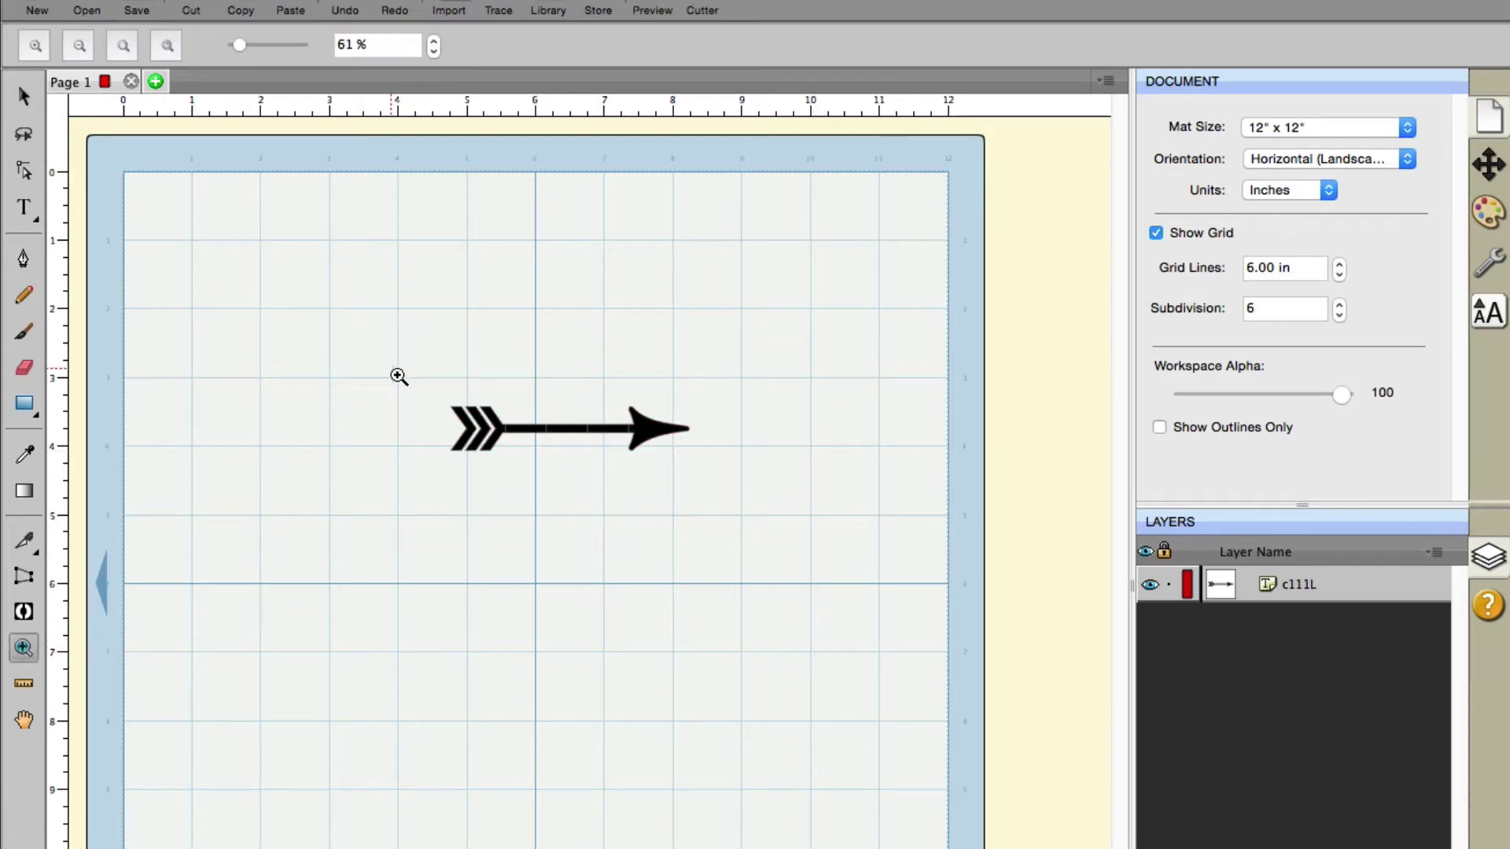
drag(391, 367, 832, 512)
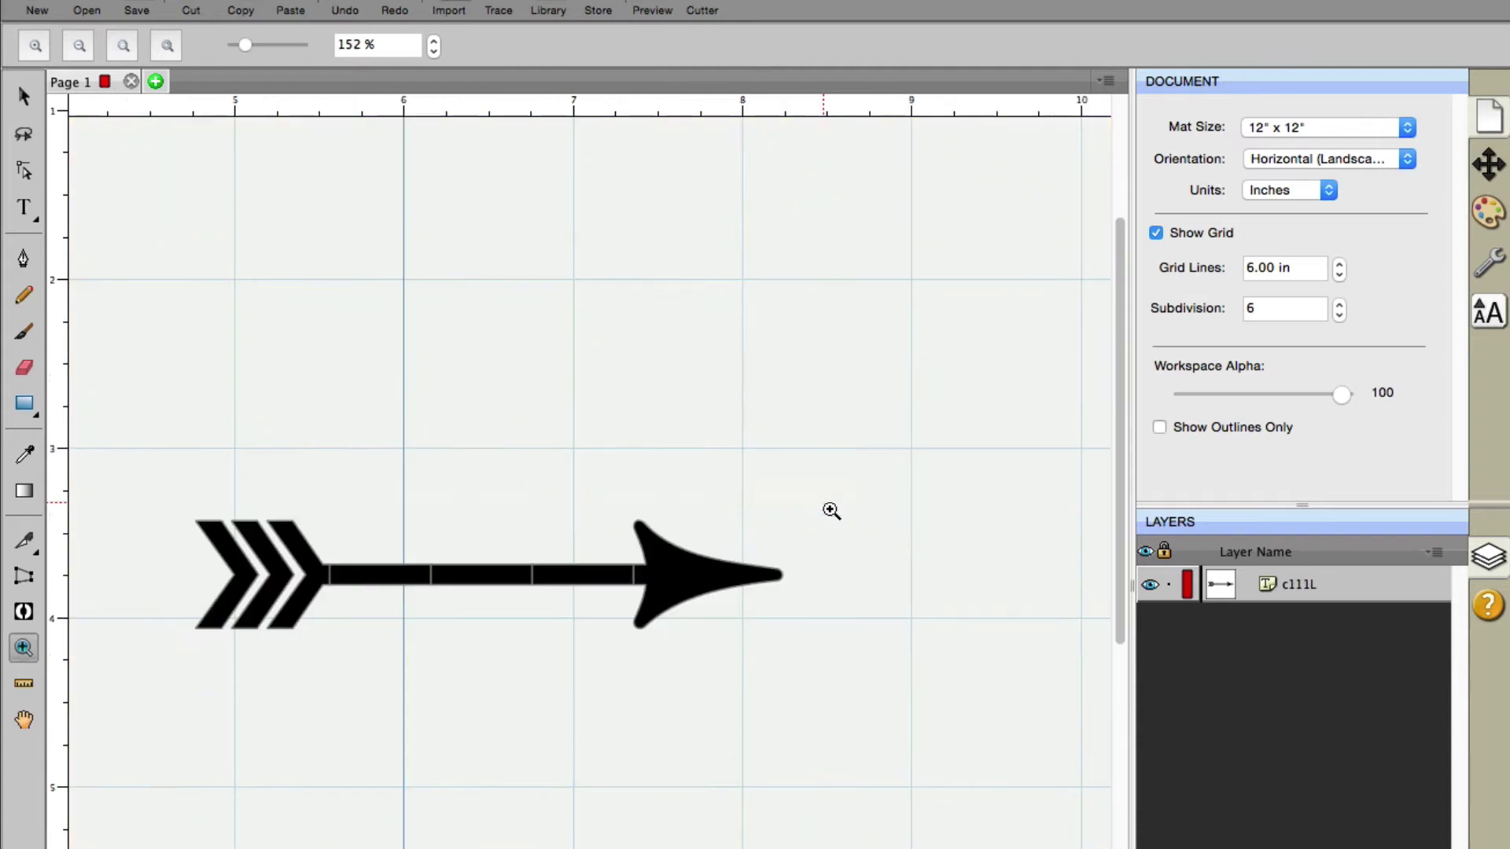
click(23, 96)
drag(155, 462, 873, 712)
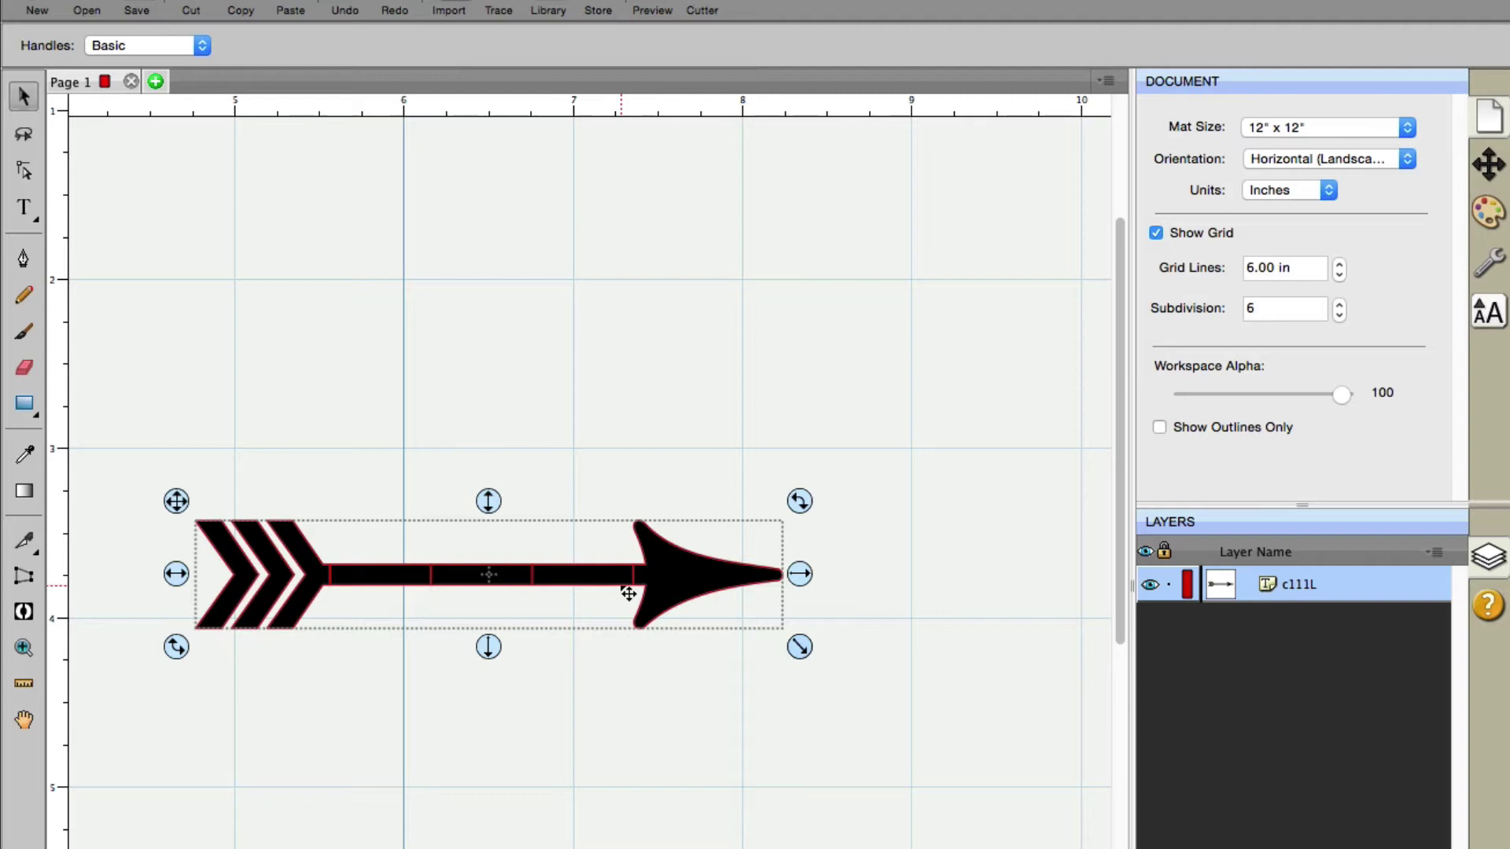
click(1490, 314)
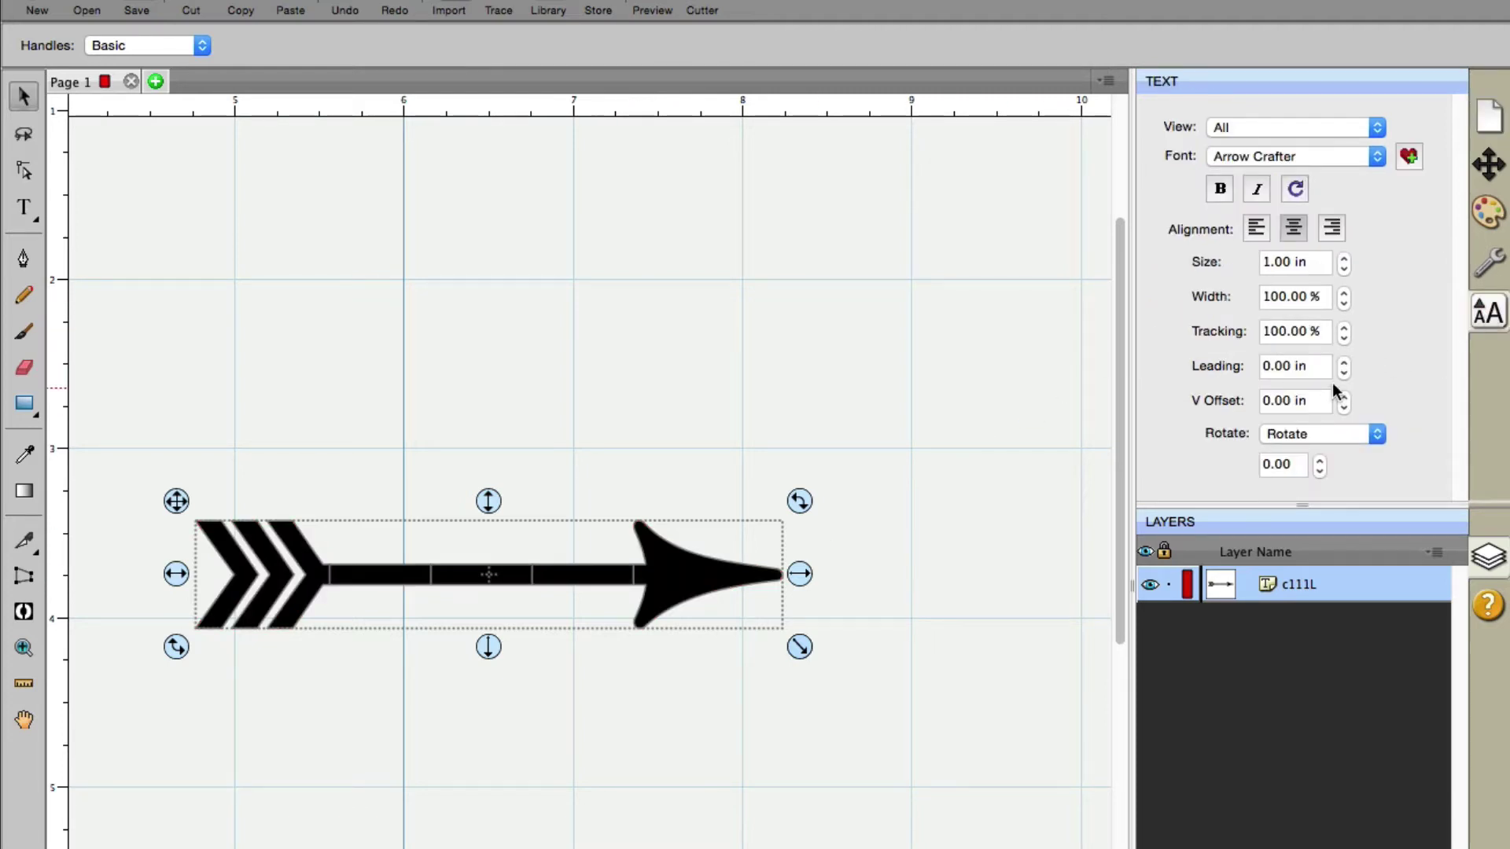
Try arrow tracking values from 90 % to 120 %, ending back at 100 %
click(1344, 340)
click(1345, 340)
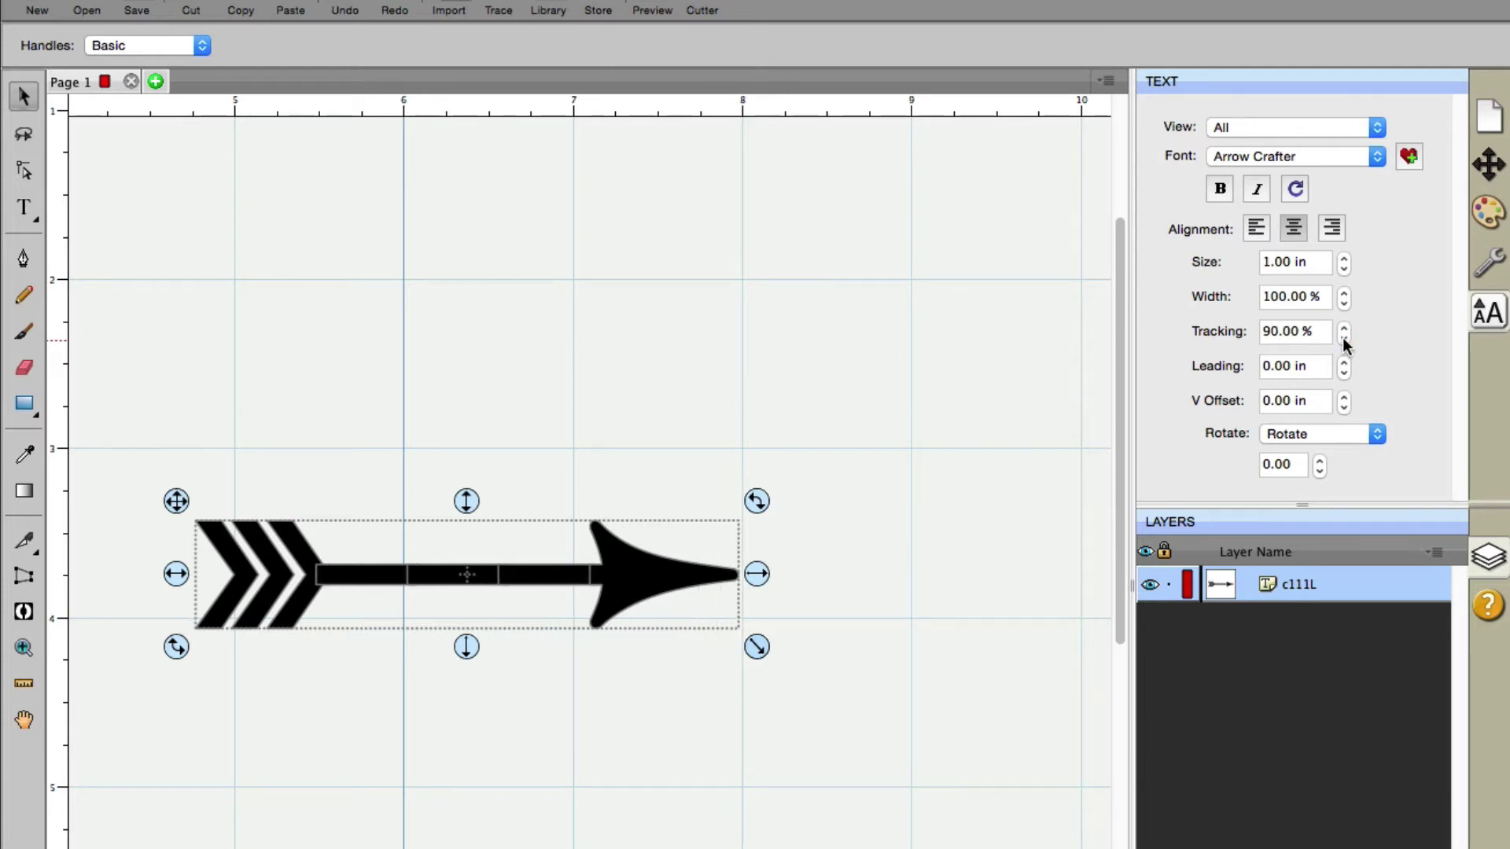
click(1344, 326)
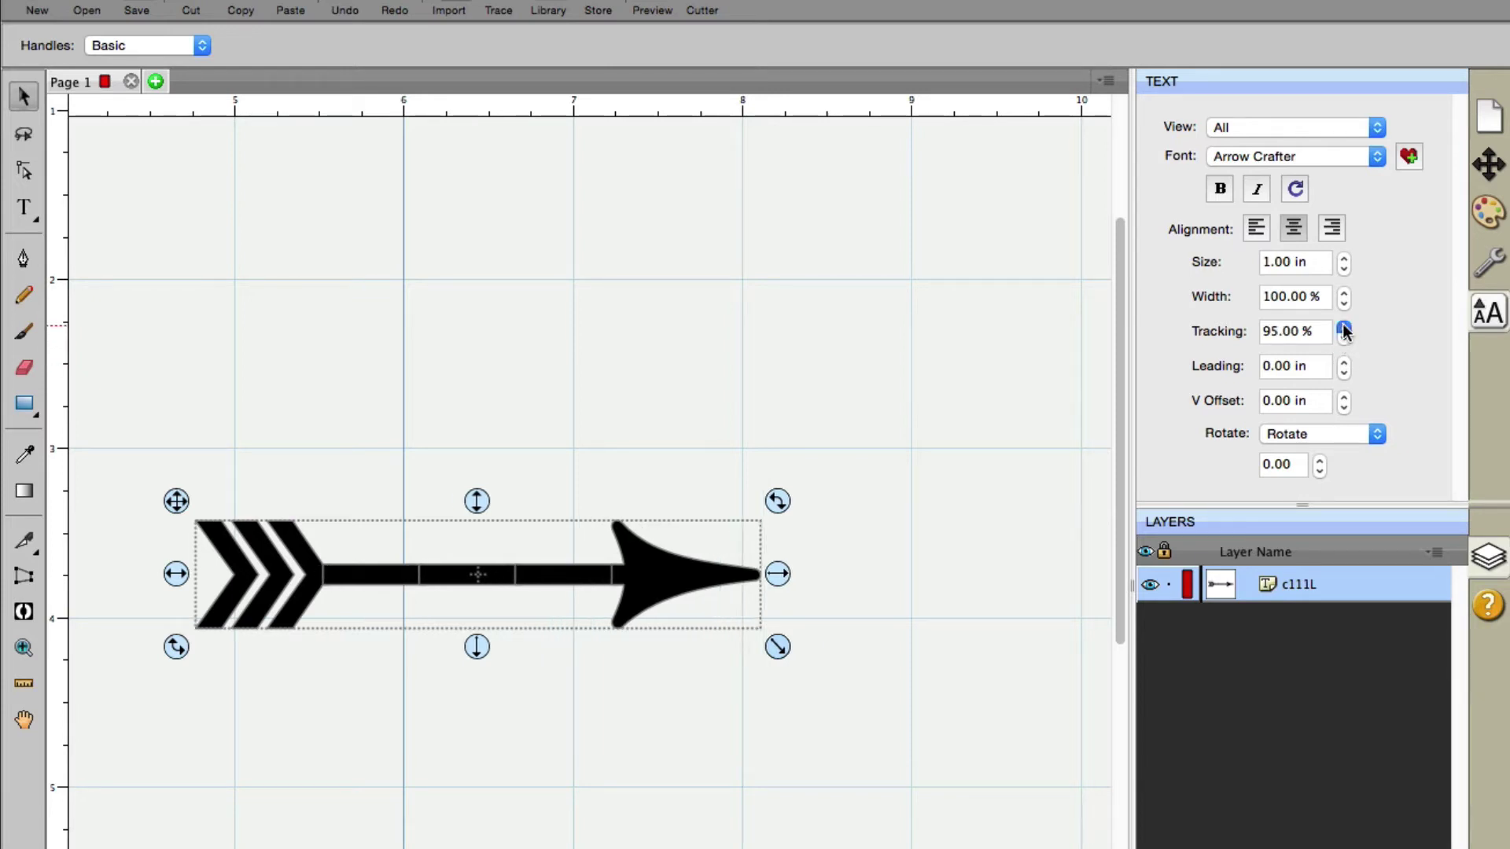
click(1345, 328)
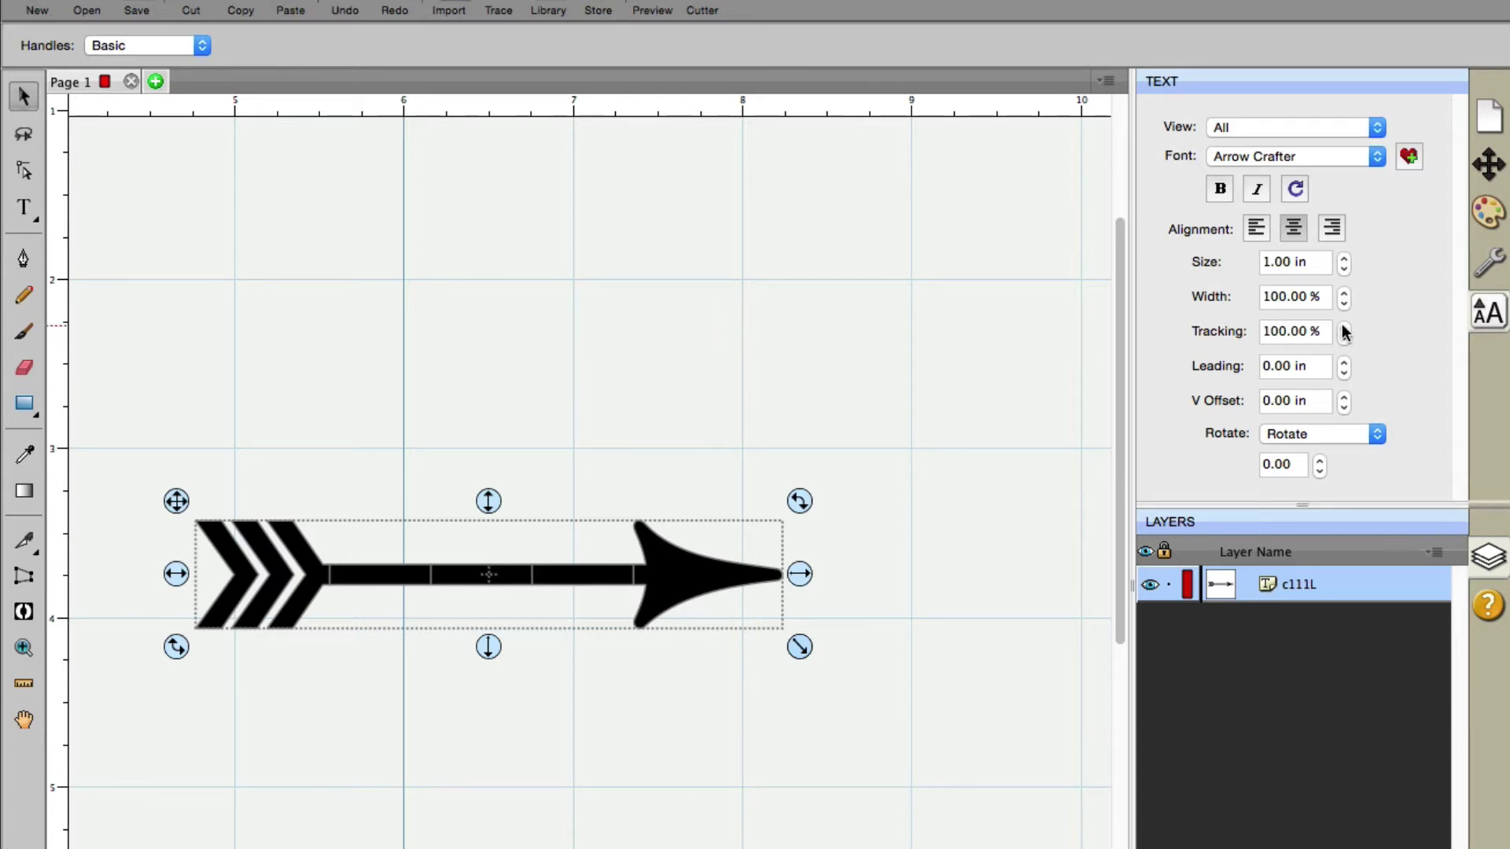
click(1345, 328)
click(1345, 328)
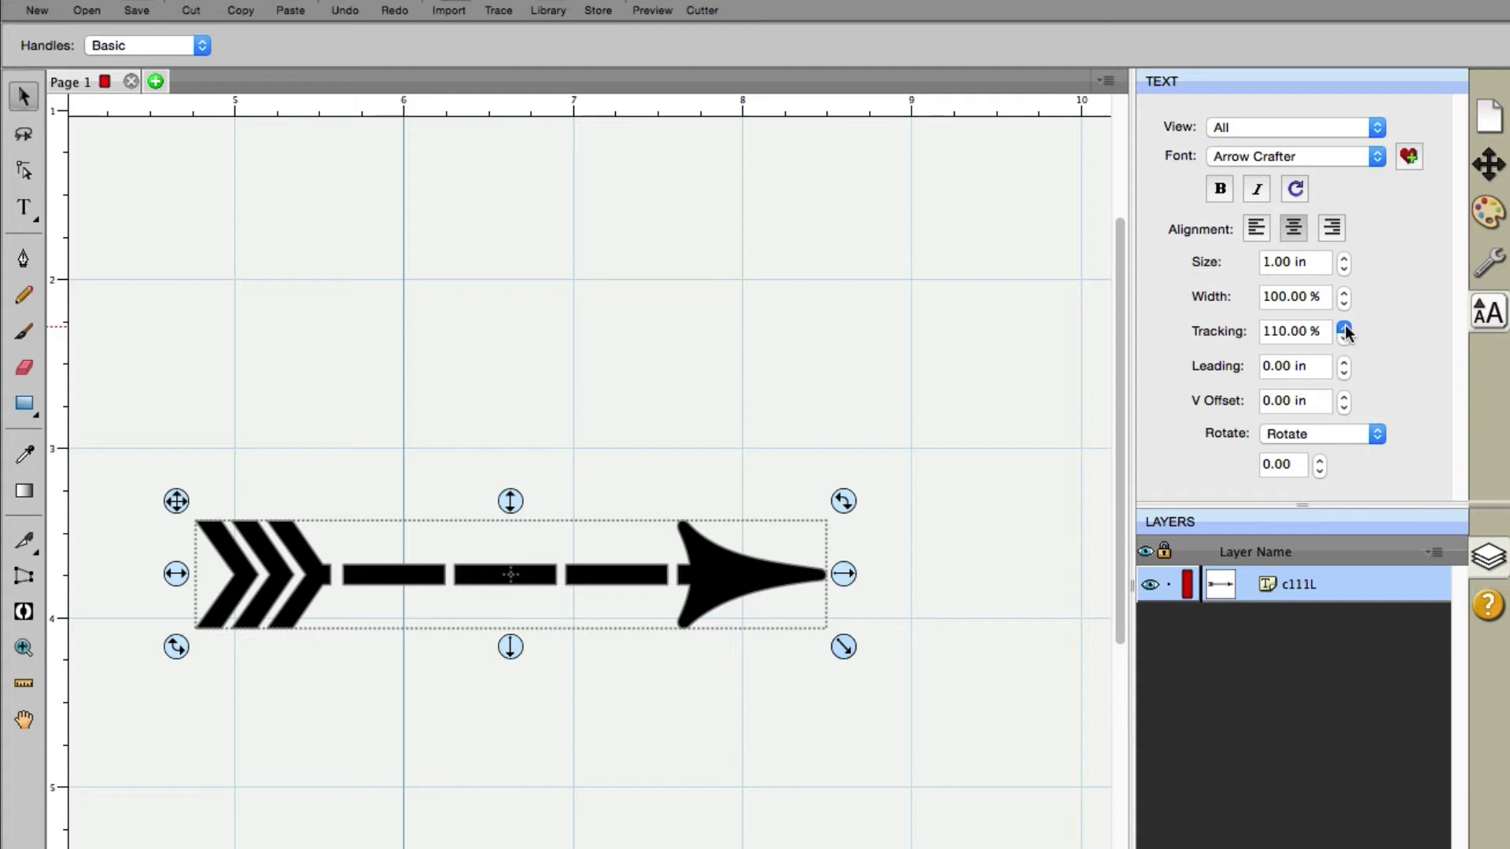
click(1345, 328)
click(1345, 328)
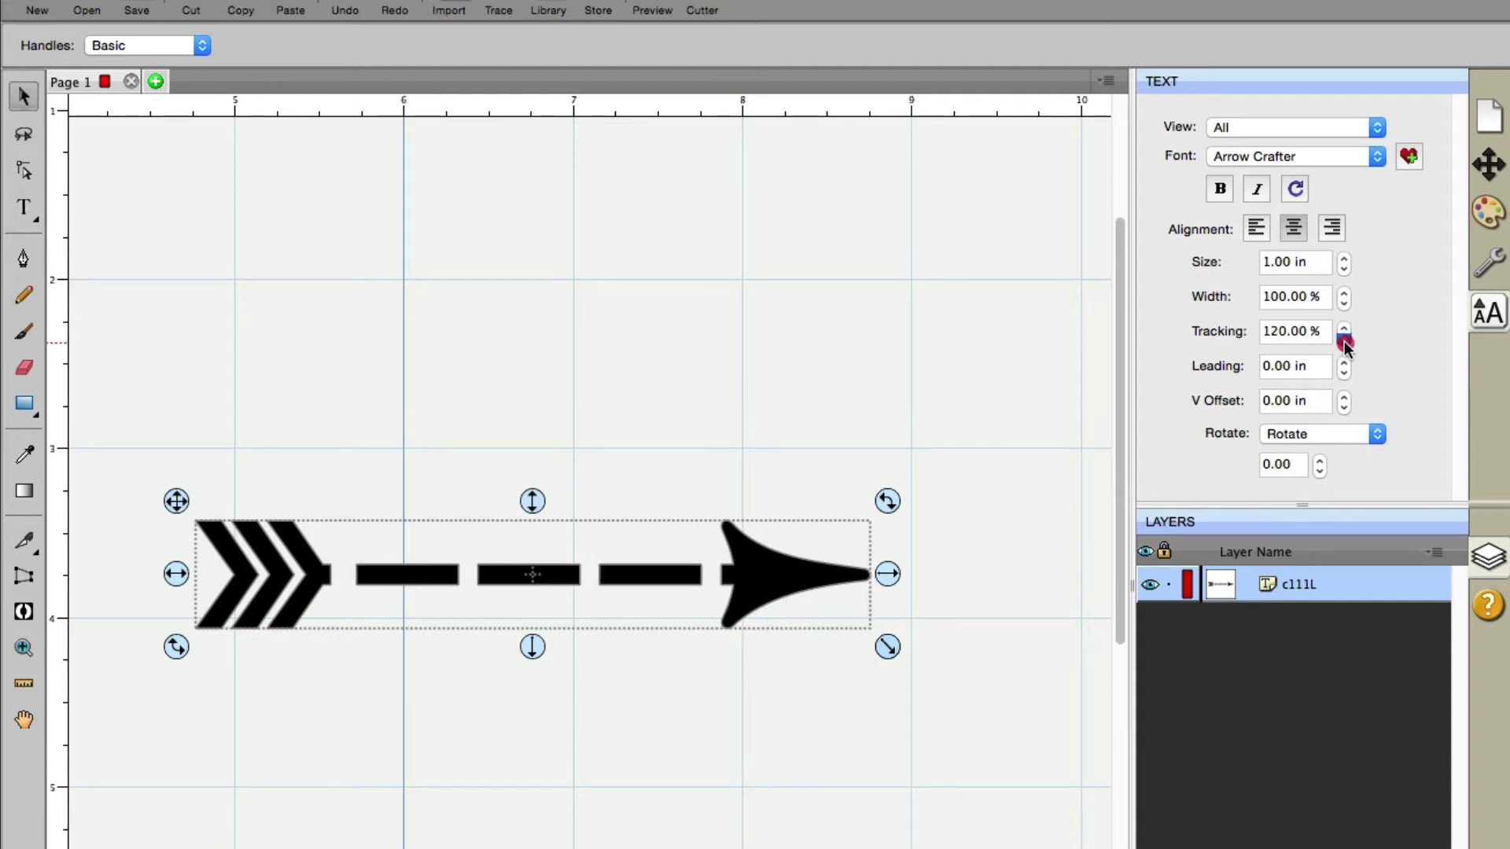
click(1345, 338)
click(1345, 338)
click(1345, 339)
click(1345, 338)
click(1345, 338)
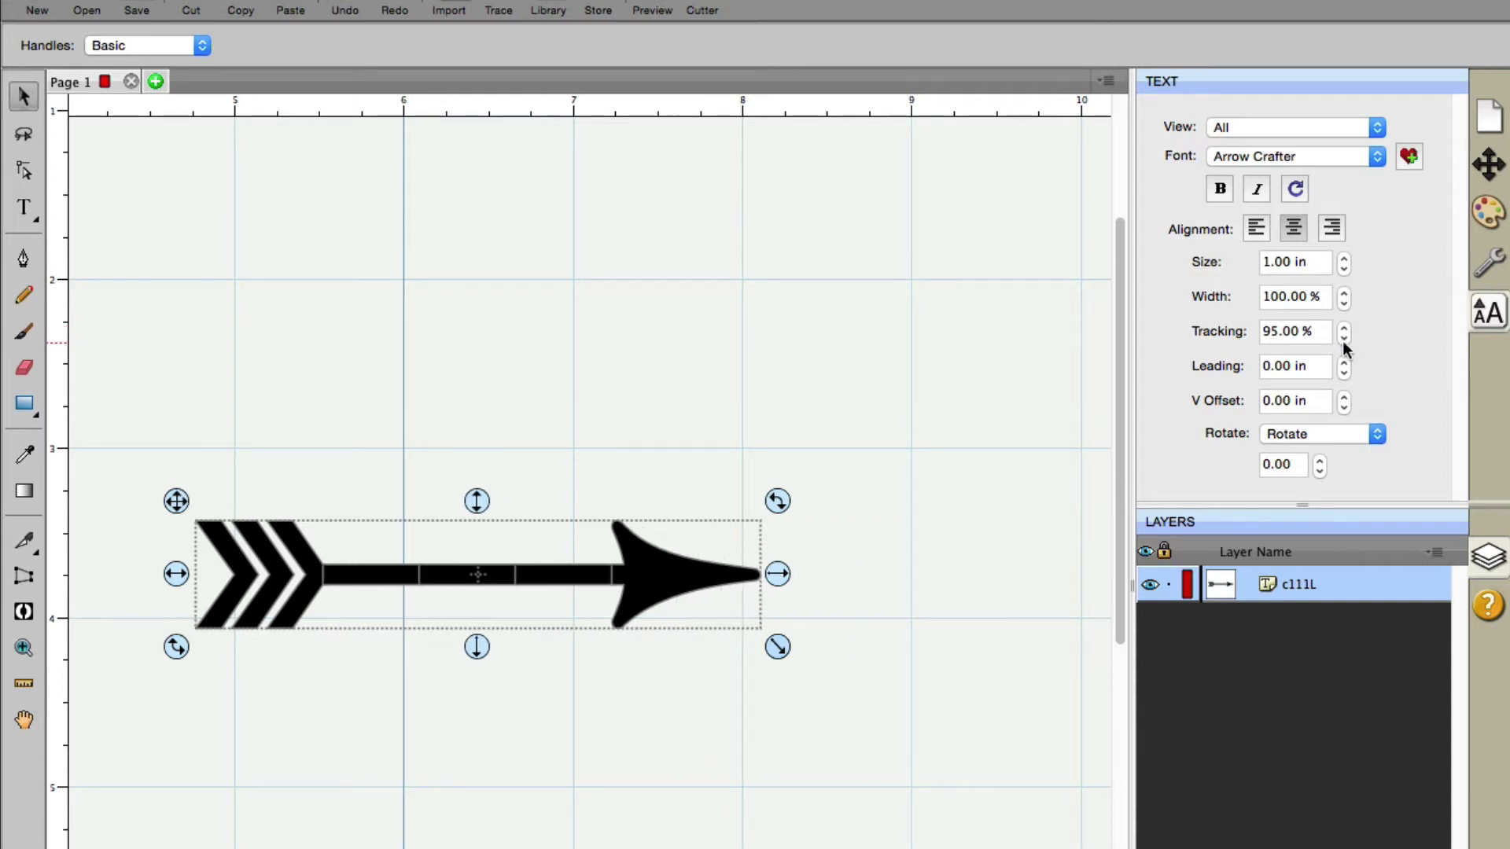
click(1345, 329)
Set the arrow's tracking to 98 %
triple_click(1281, 331)
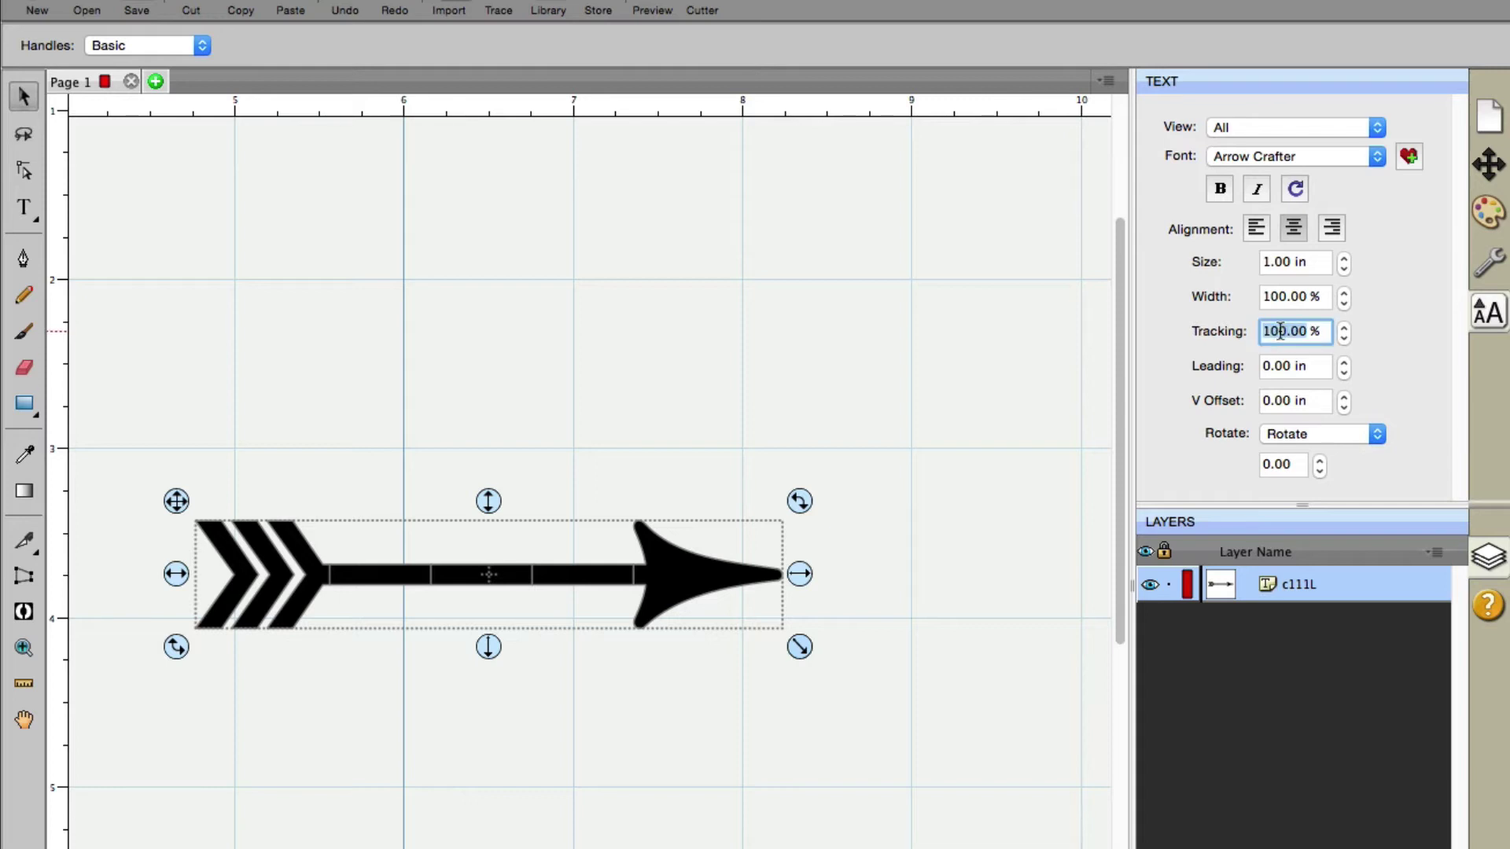
text(98)
key(Return)
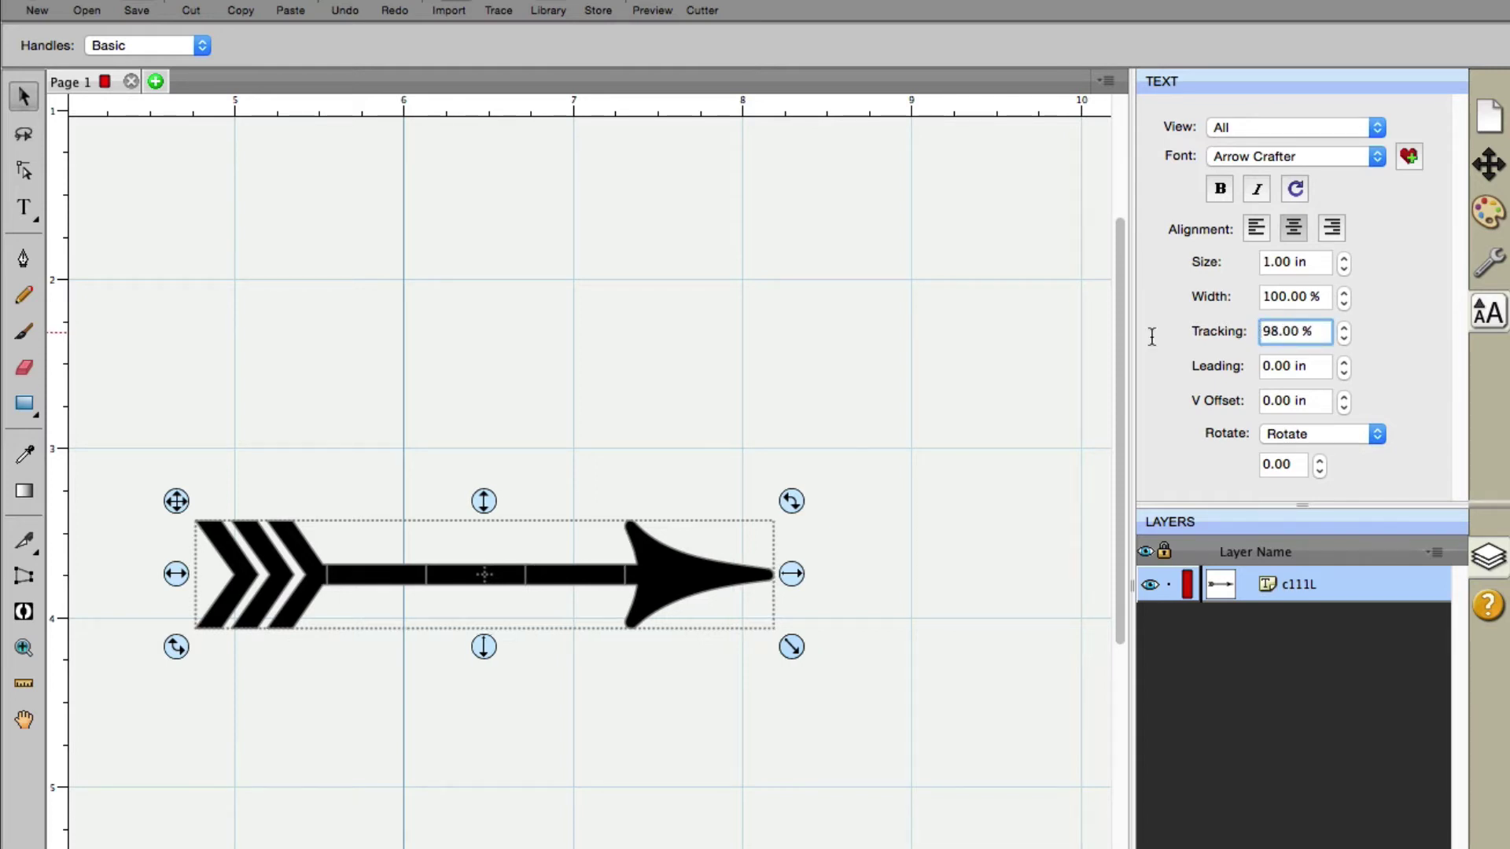
Select the whole arrow and merge its glyphs with Path > Union
click(180, 403)
drag(132, 424, 848, 689)
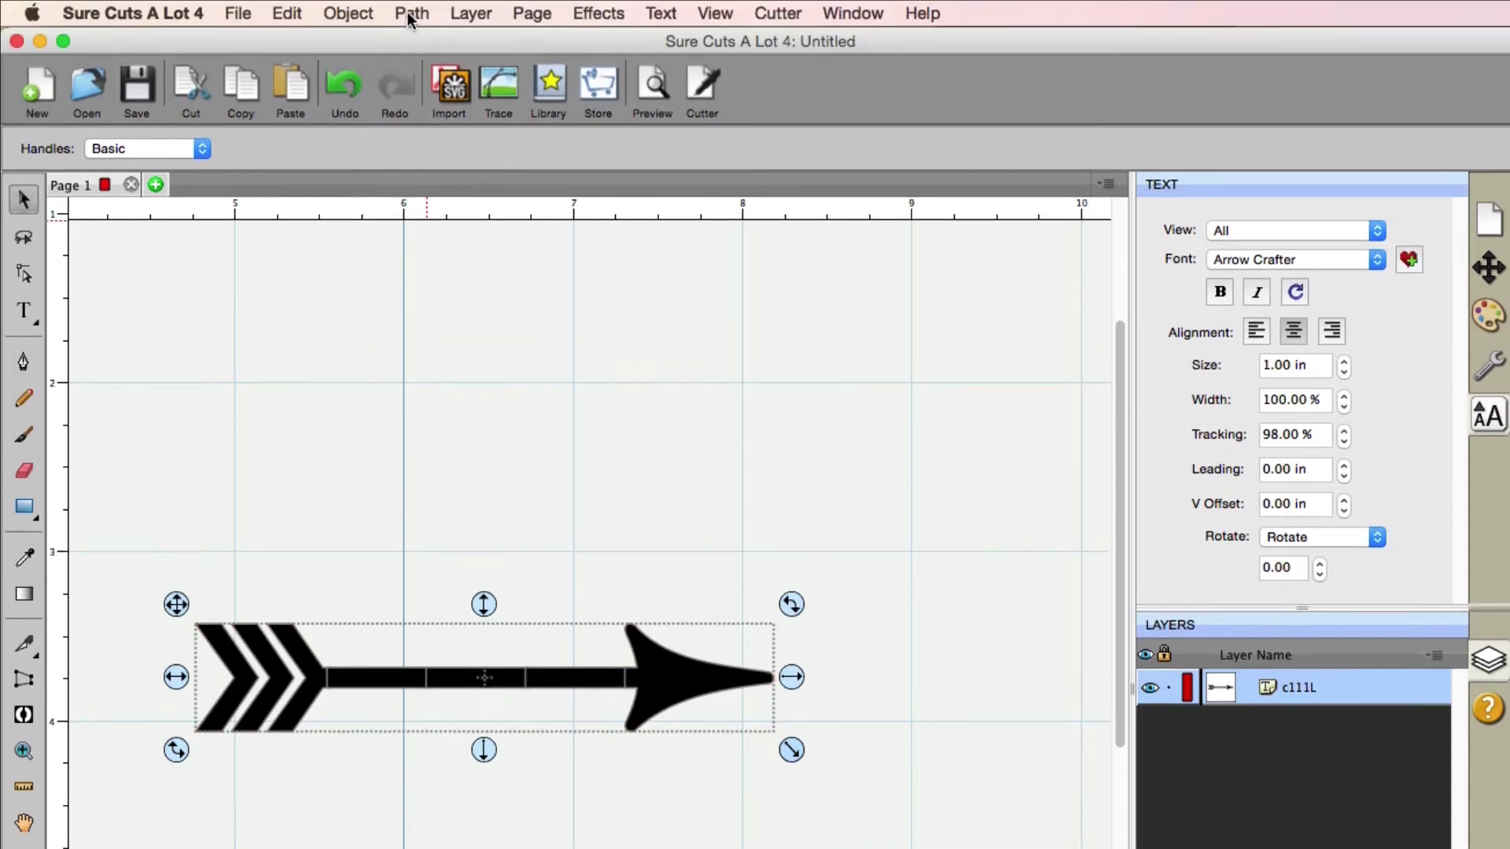
click(409, 13)
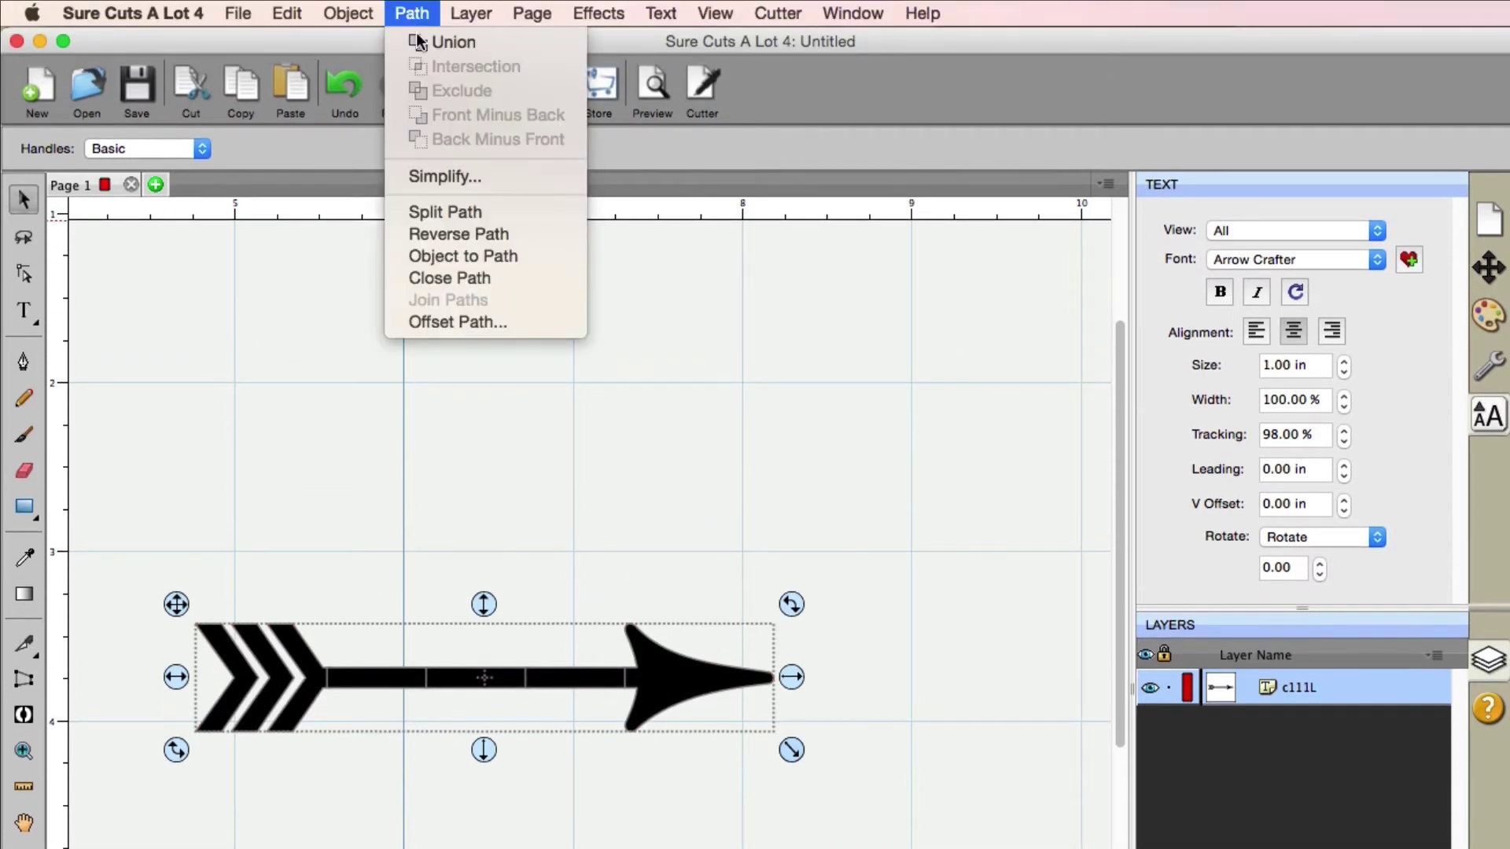
click(425, 45)
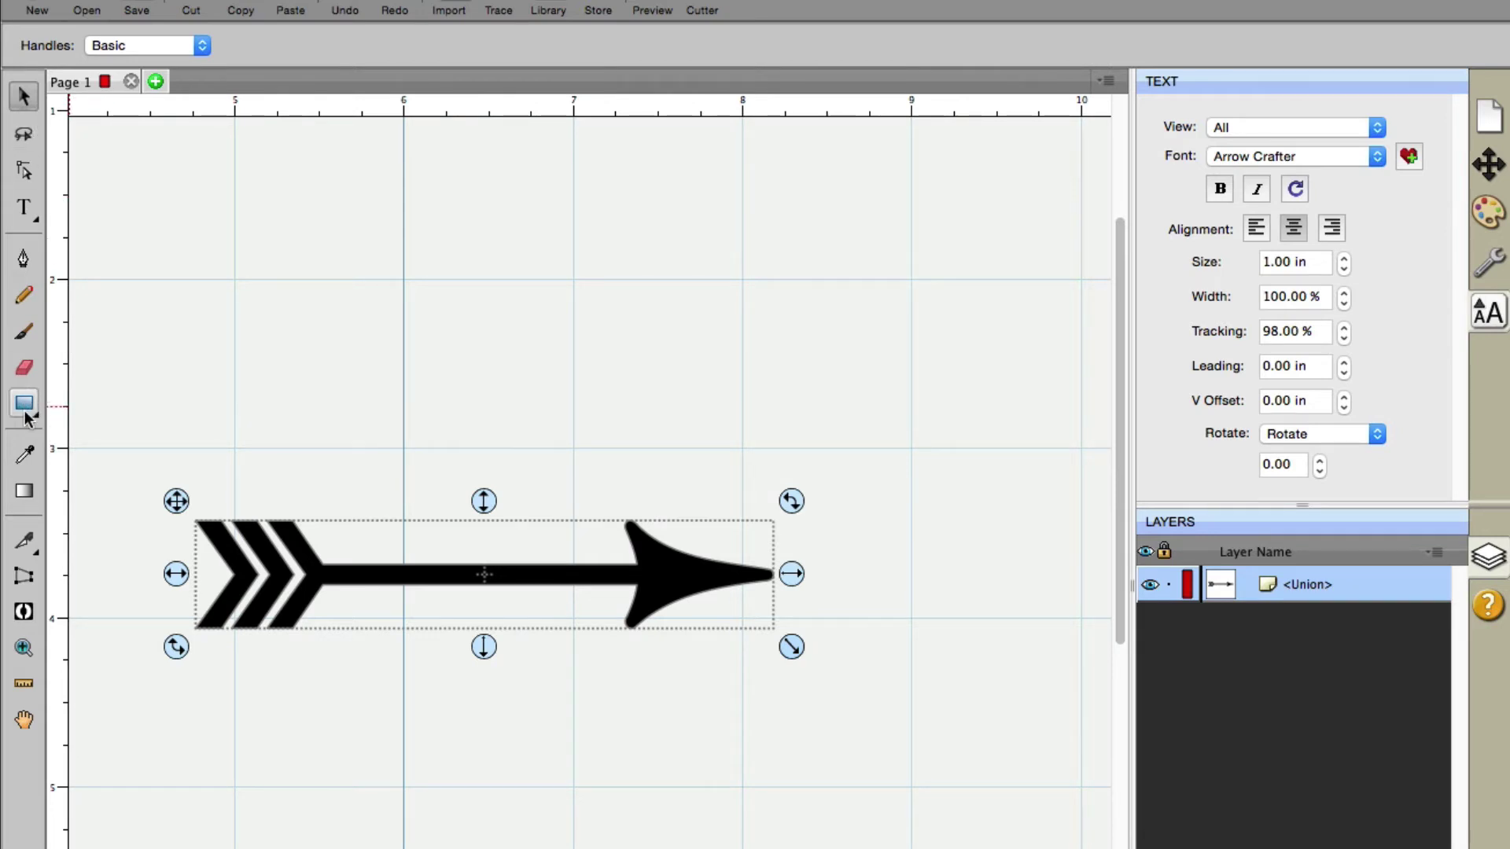
Pan the canvas to make room and draw a small circle left of the arrow
drag(34, 415, 65, 470)
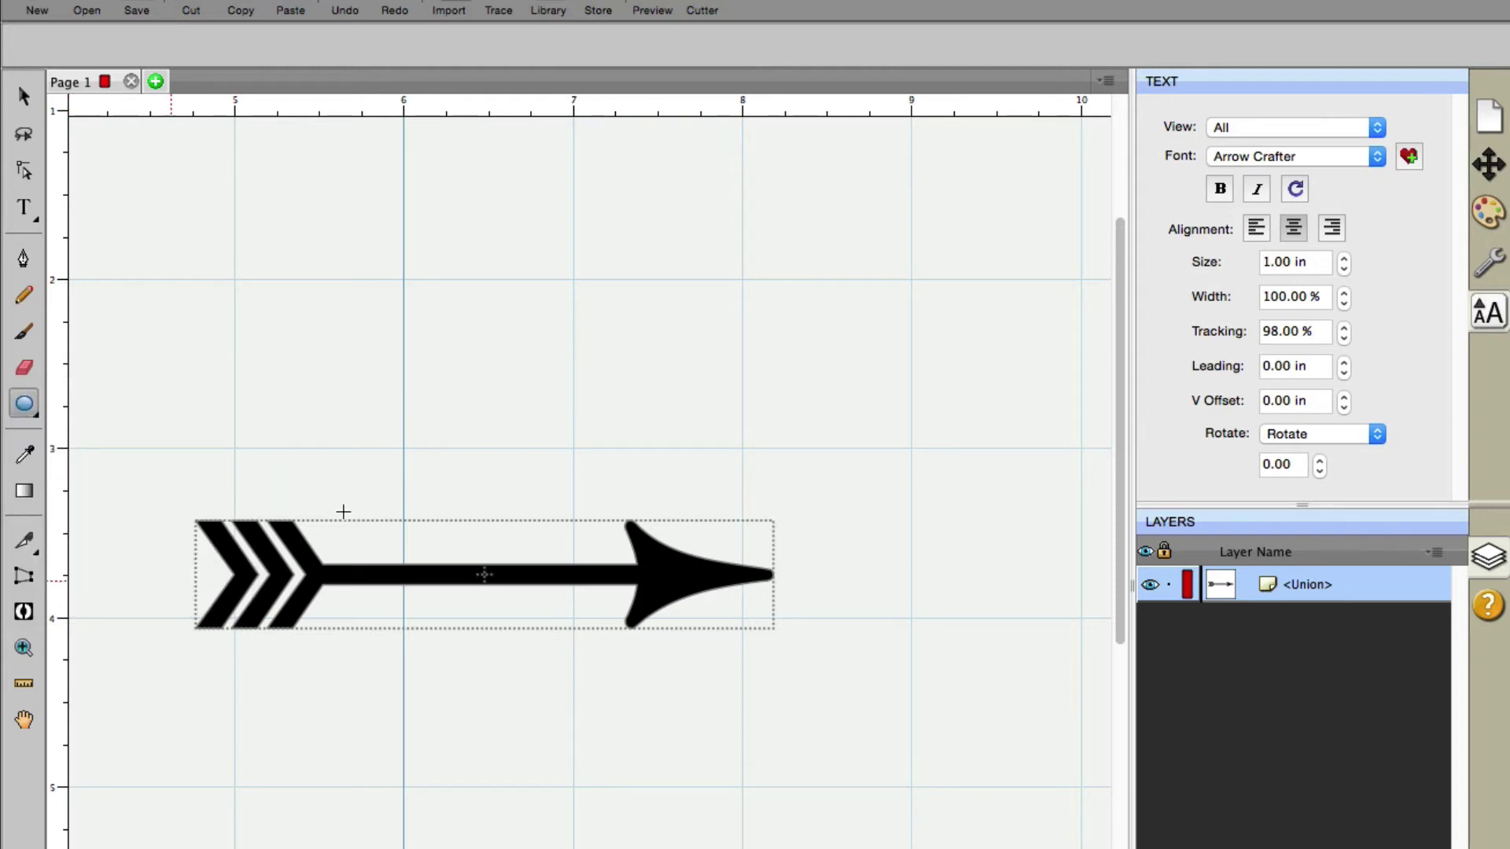
click(24, 96)
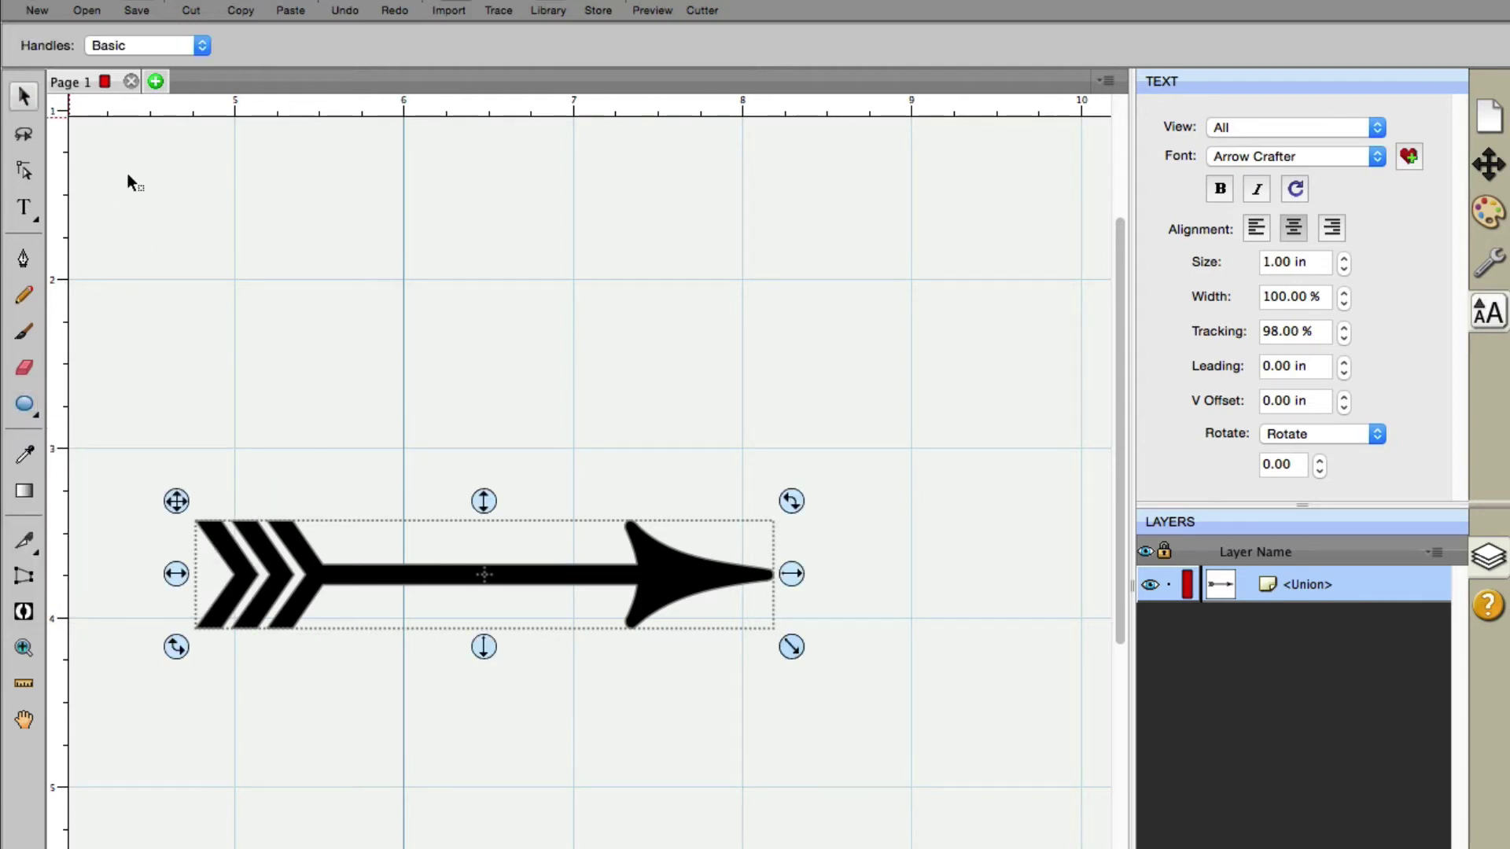
drag(402, 349, 833, 361)
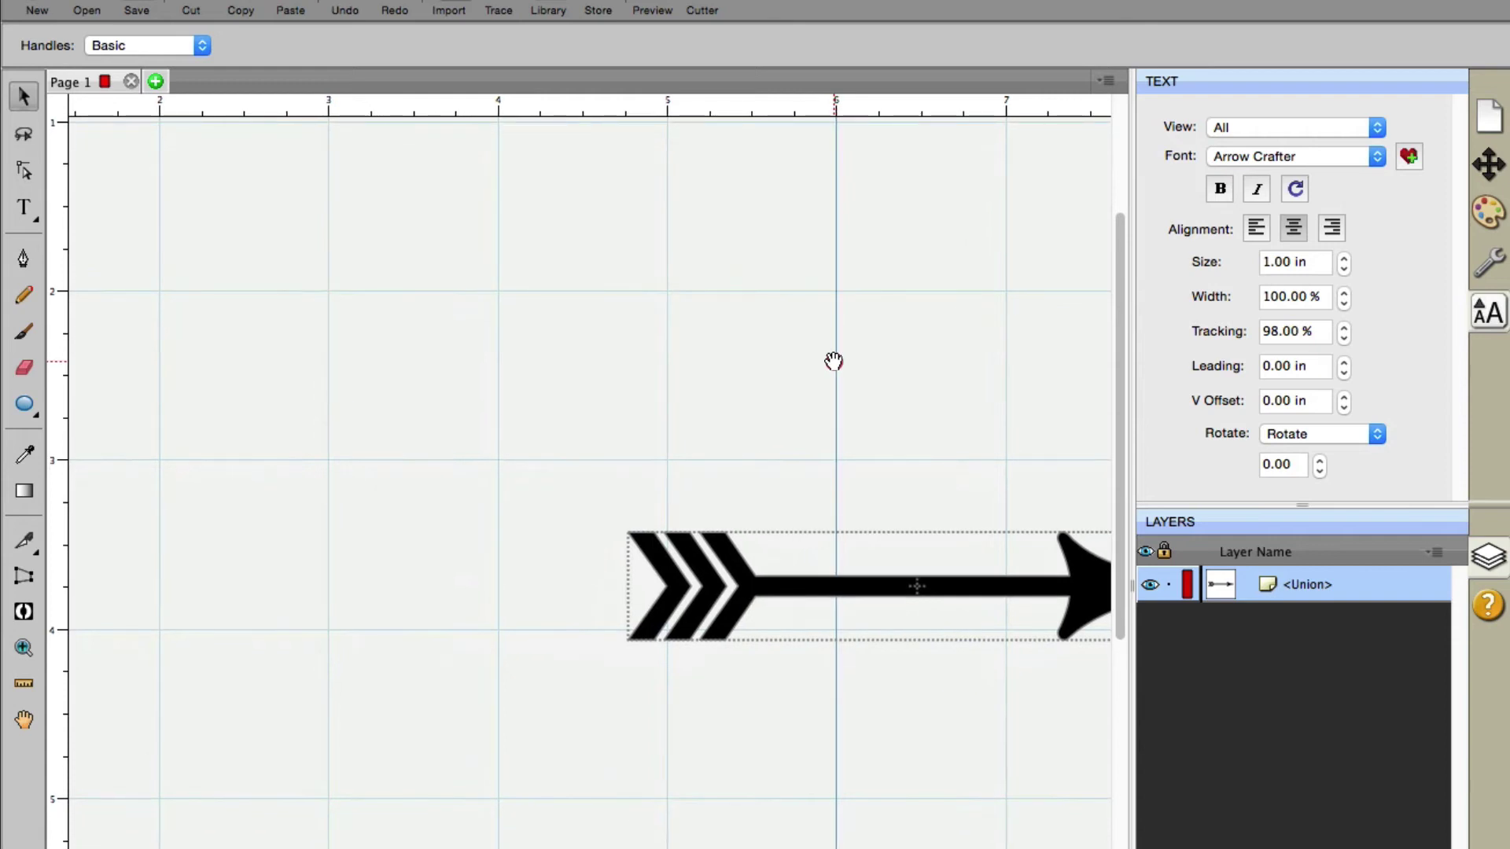
drag(658, 412, 664, 412)
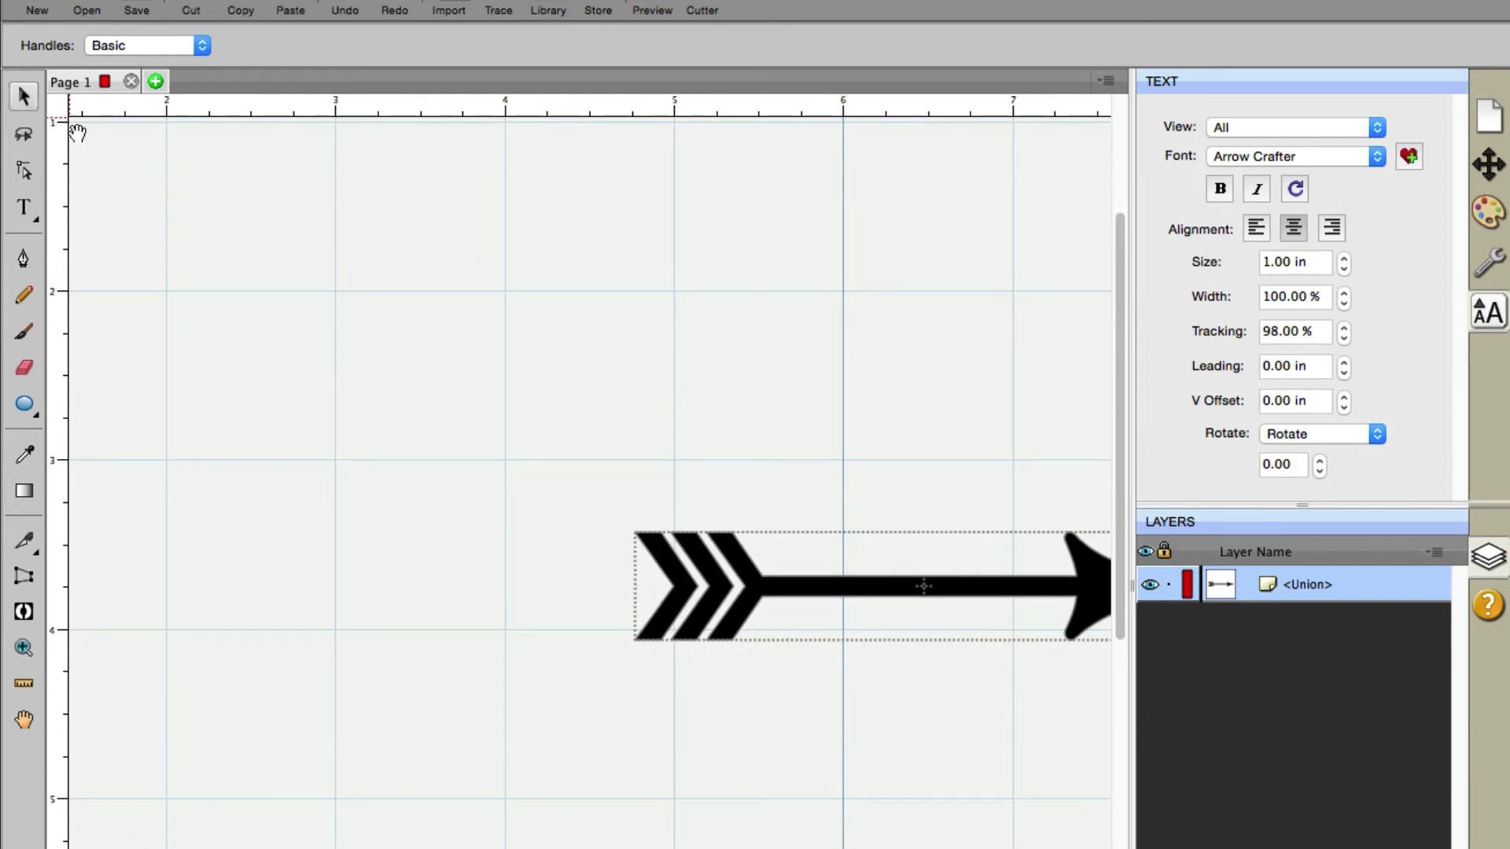
drag(752, 411, 760, 403)
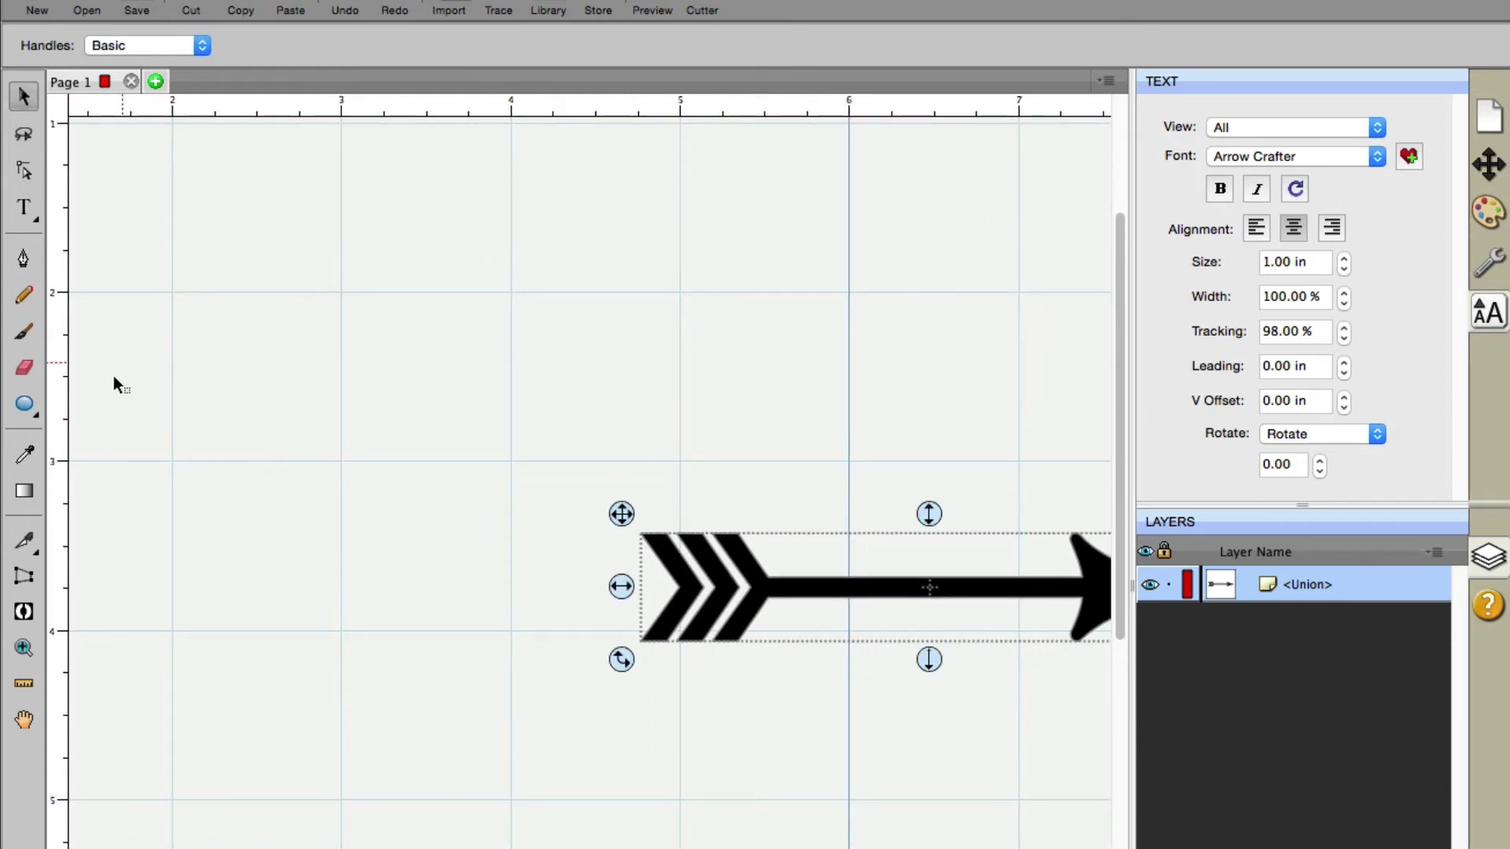
click(23, 403)
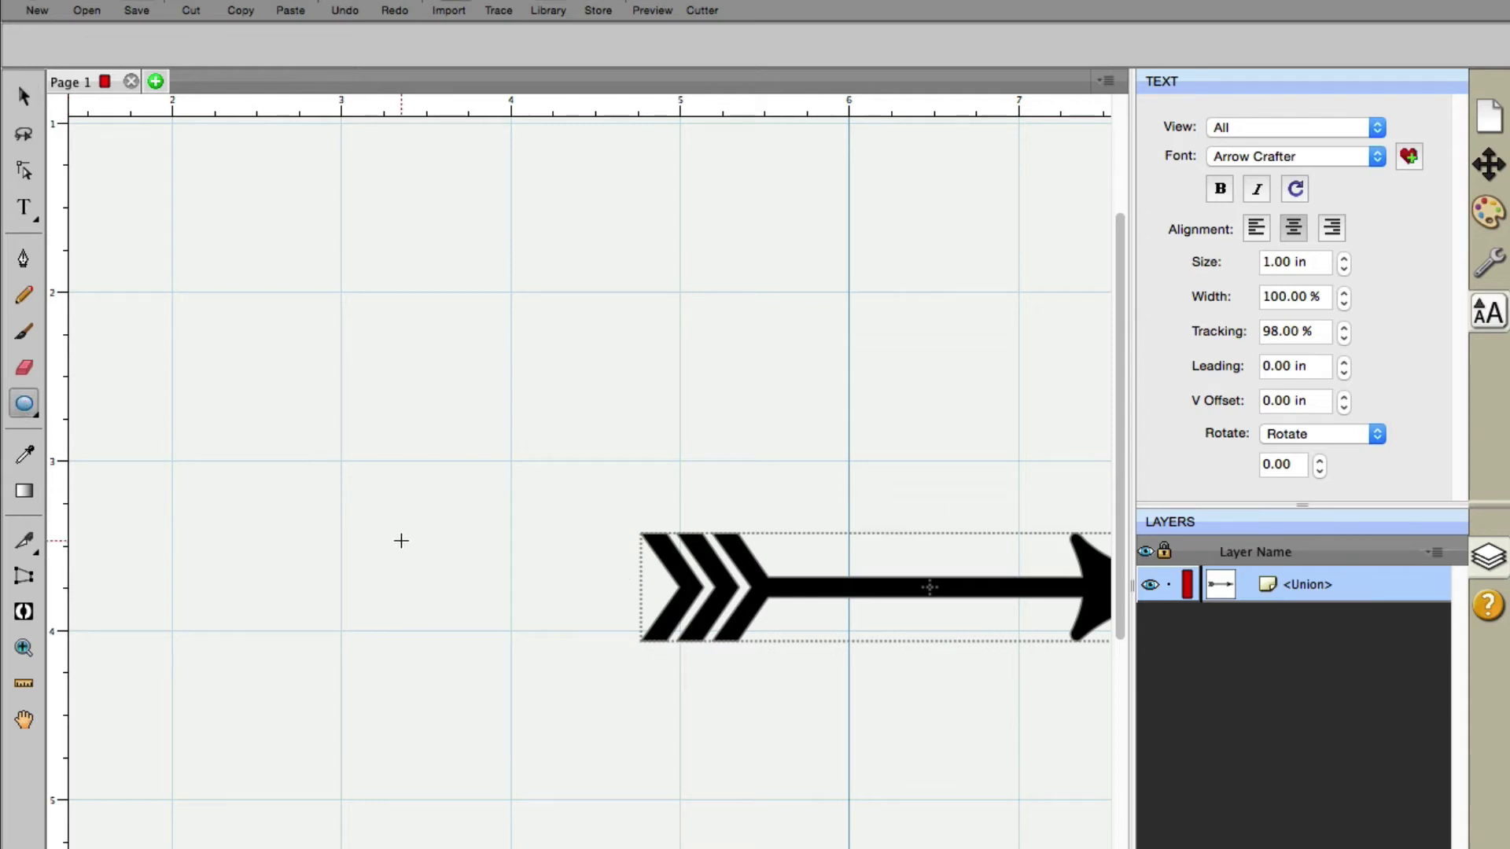
drag(401, 541, 469, 607)
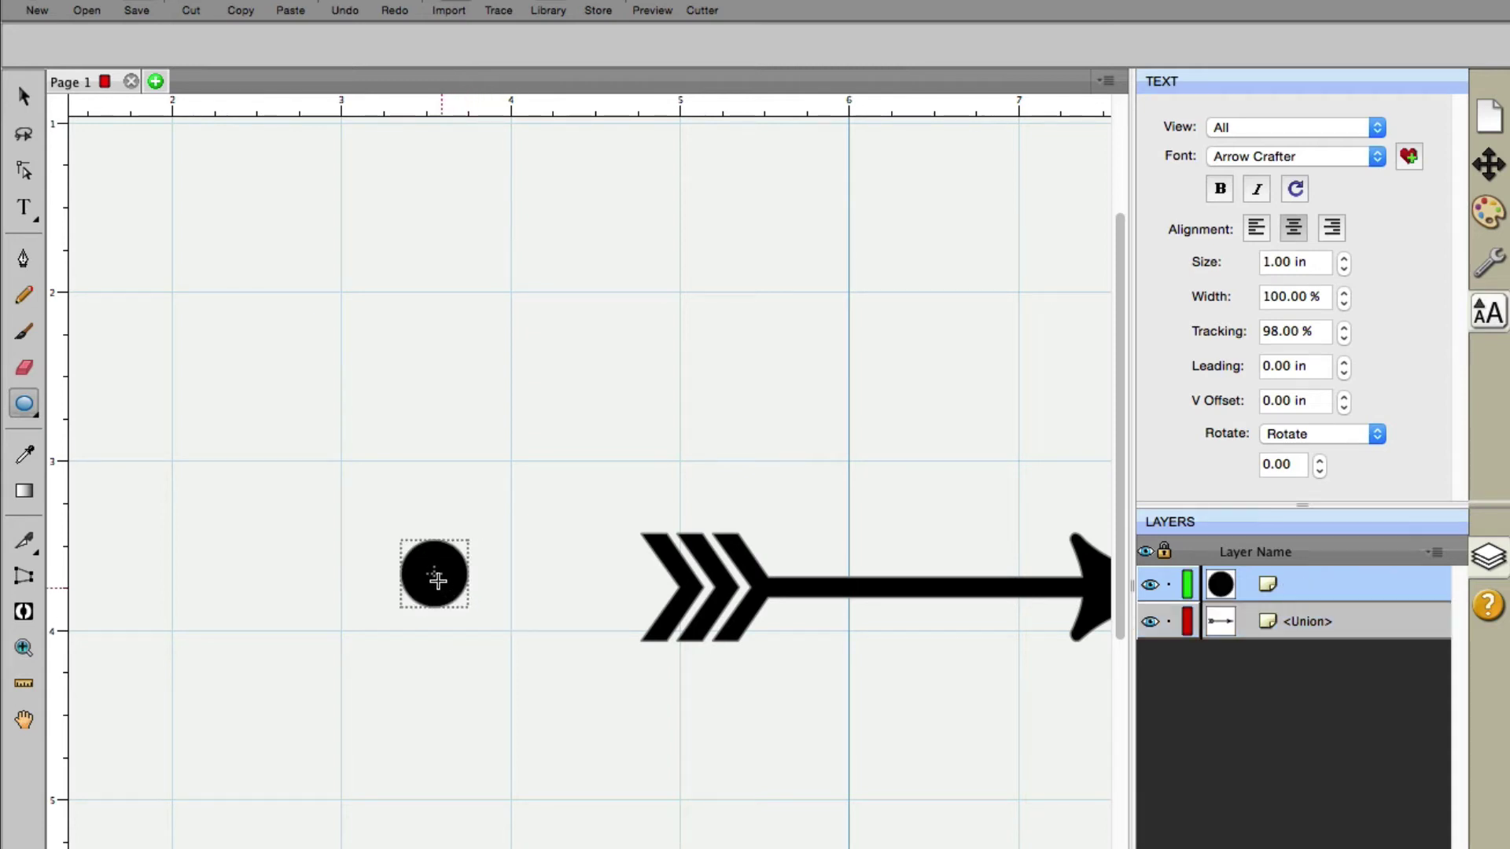
Copy the circle twice, placing one copy left and raising the third, then select all three
click(23, 96)
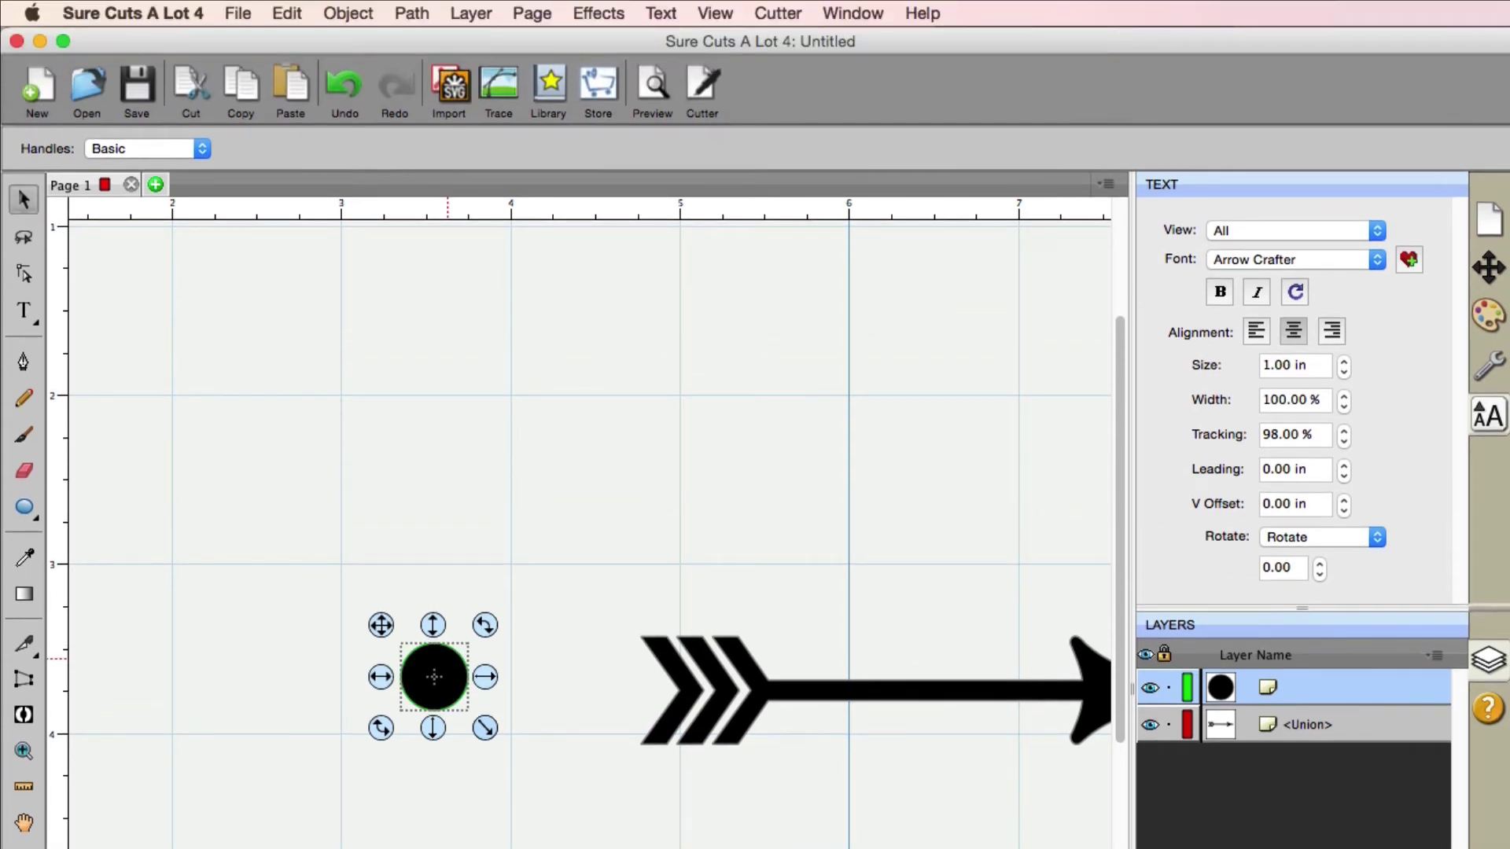
click(245, 88)
click(291, 89)
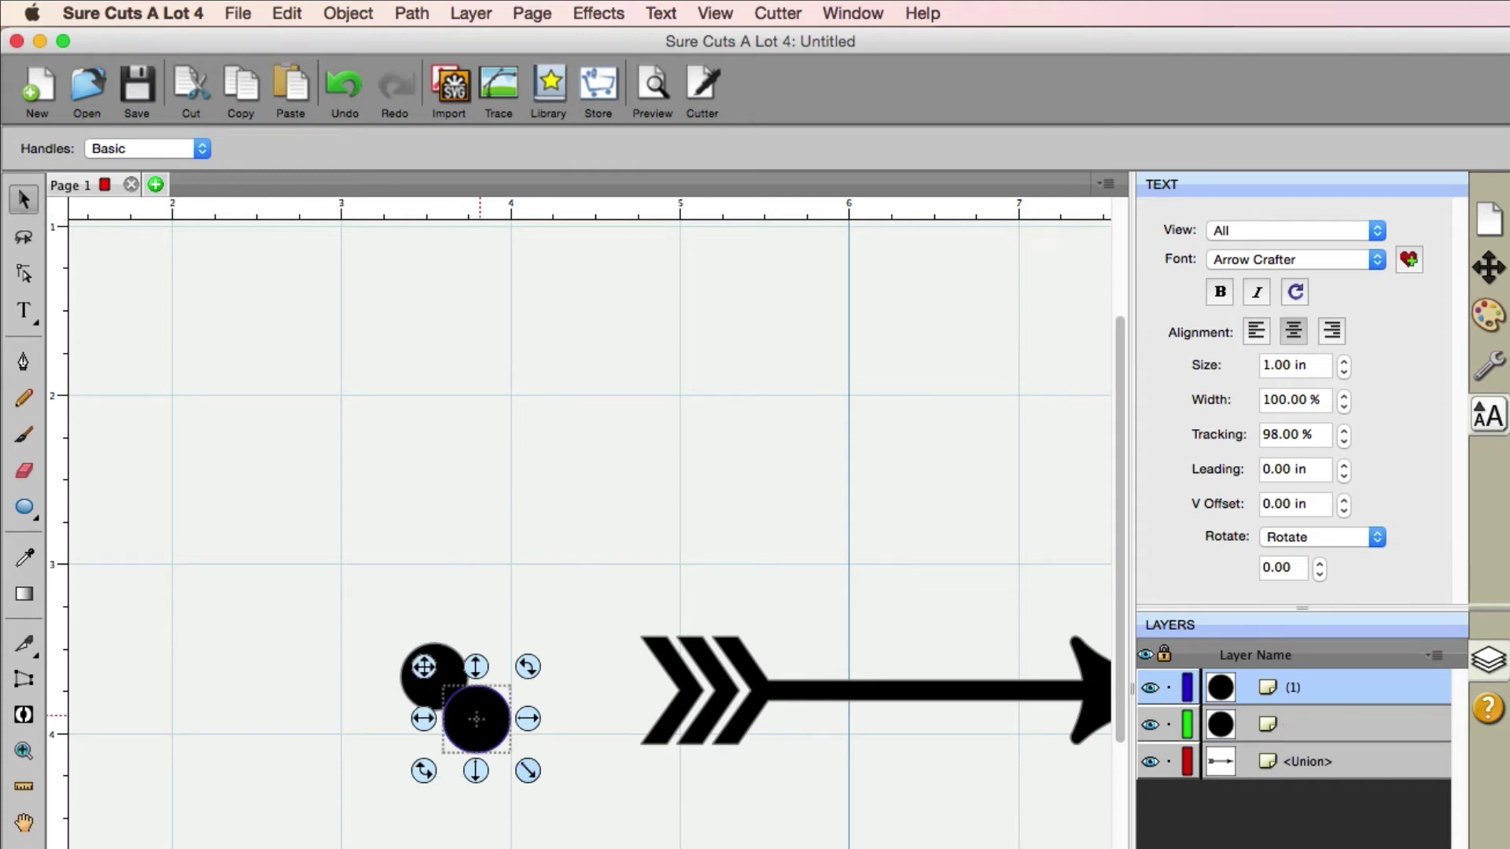
drag(475, 715, 322, 692)
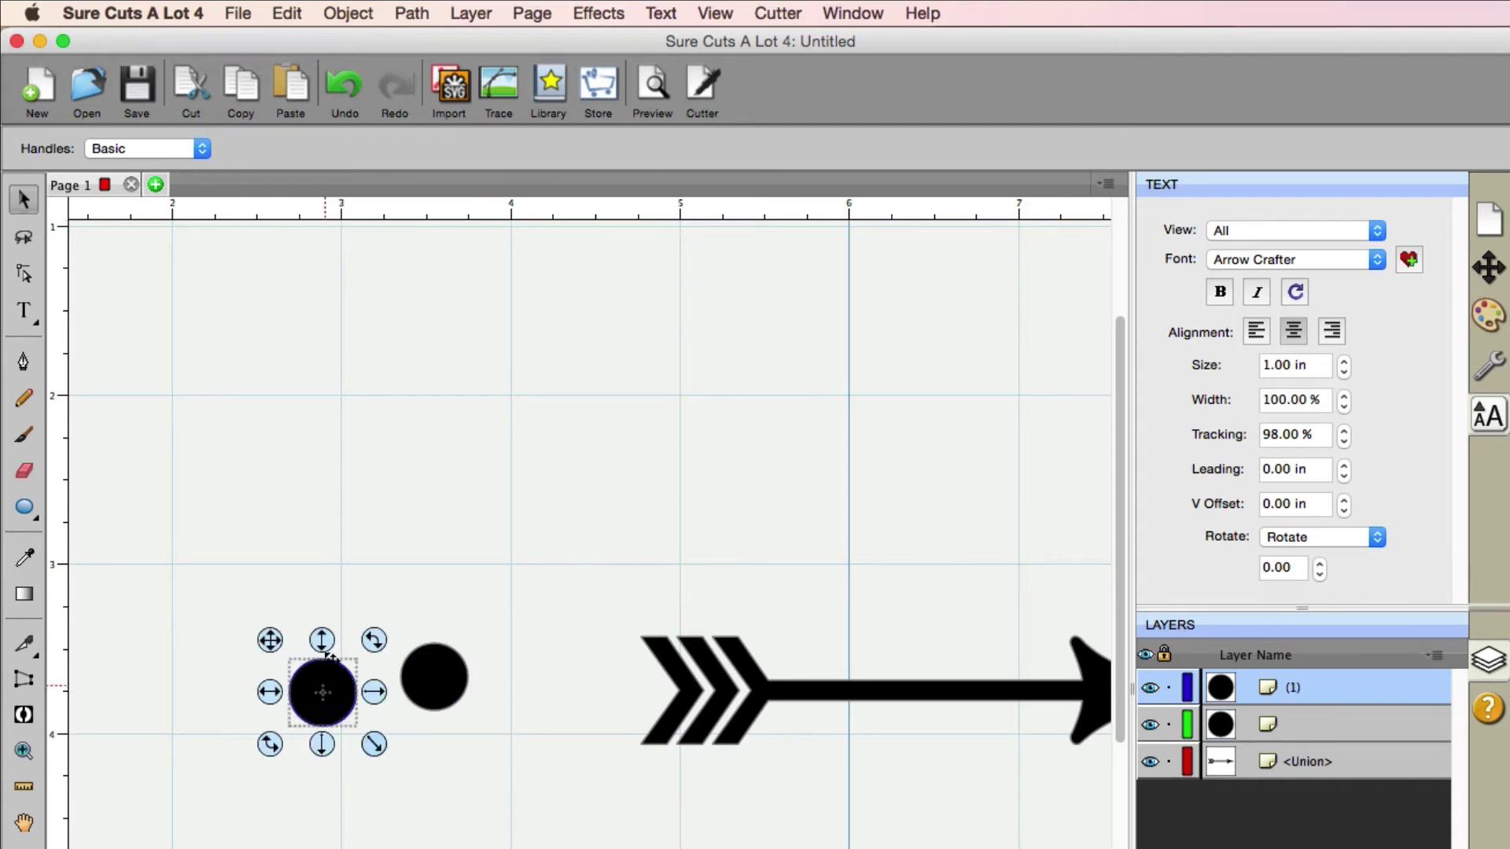
click(292, 90)
drag(519, 761, 529, 590)
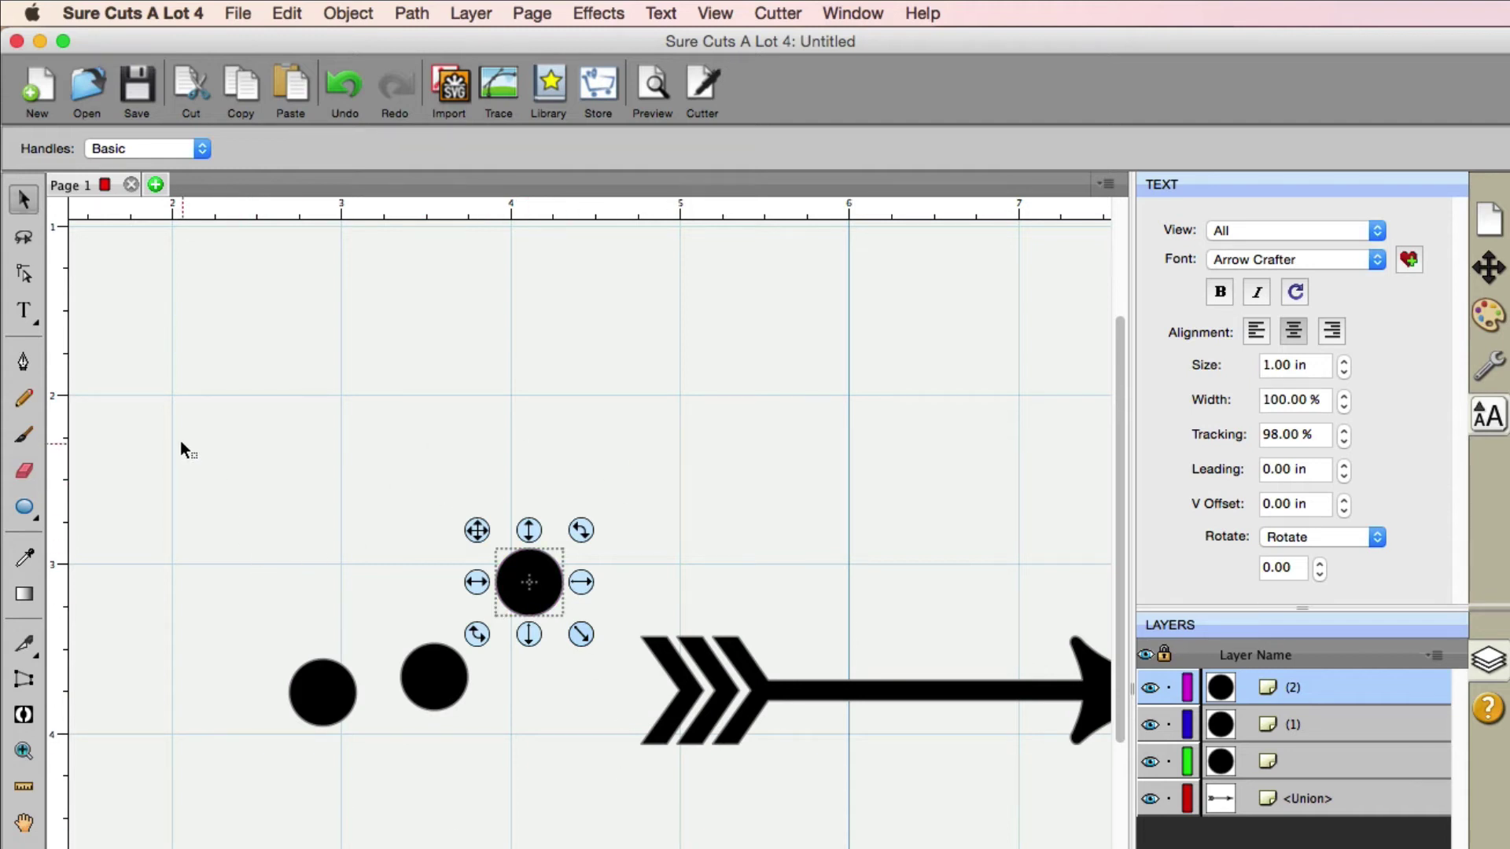
drag(168, 420, 1116, 848)
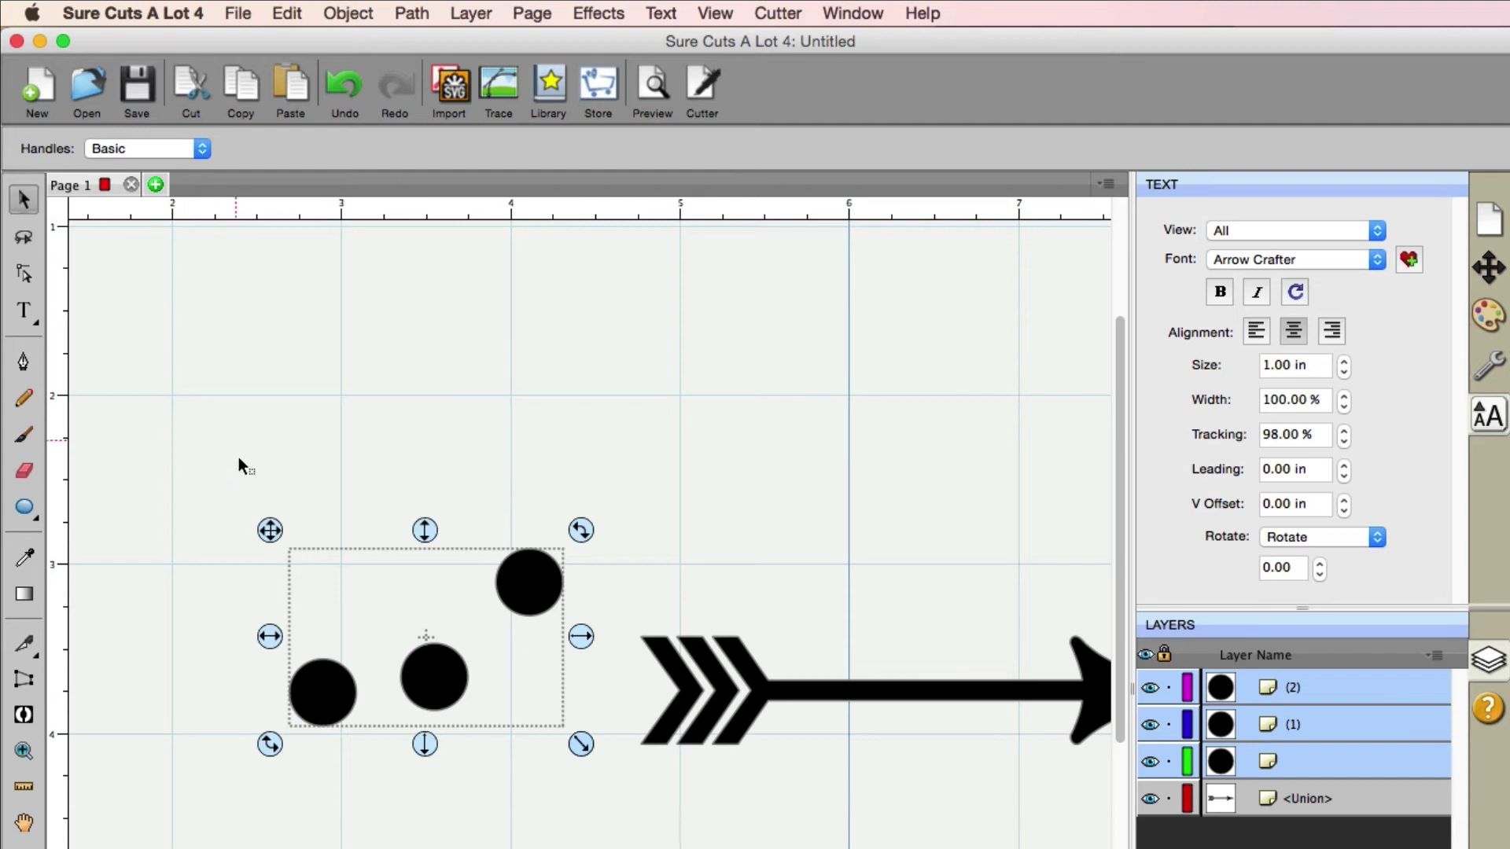
Centre the three circles and the arrow vertically in one row
key(super+a)
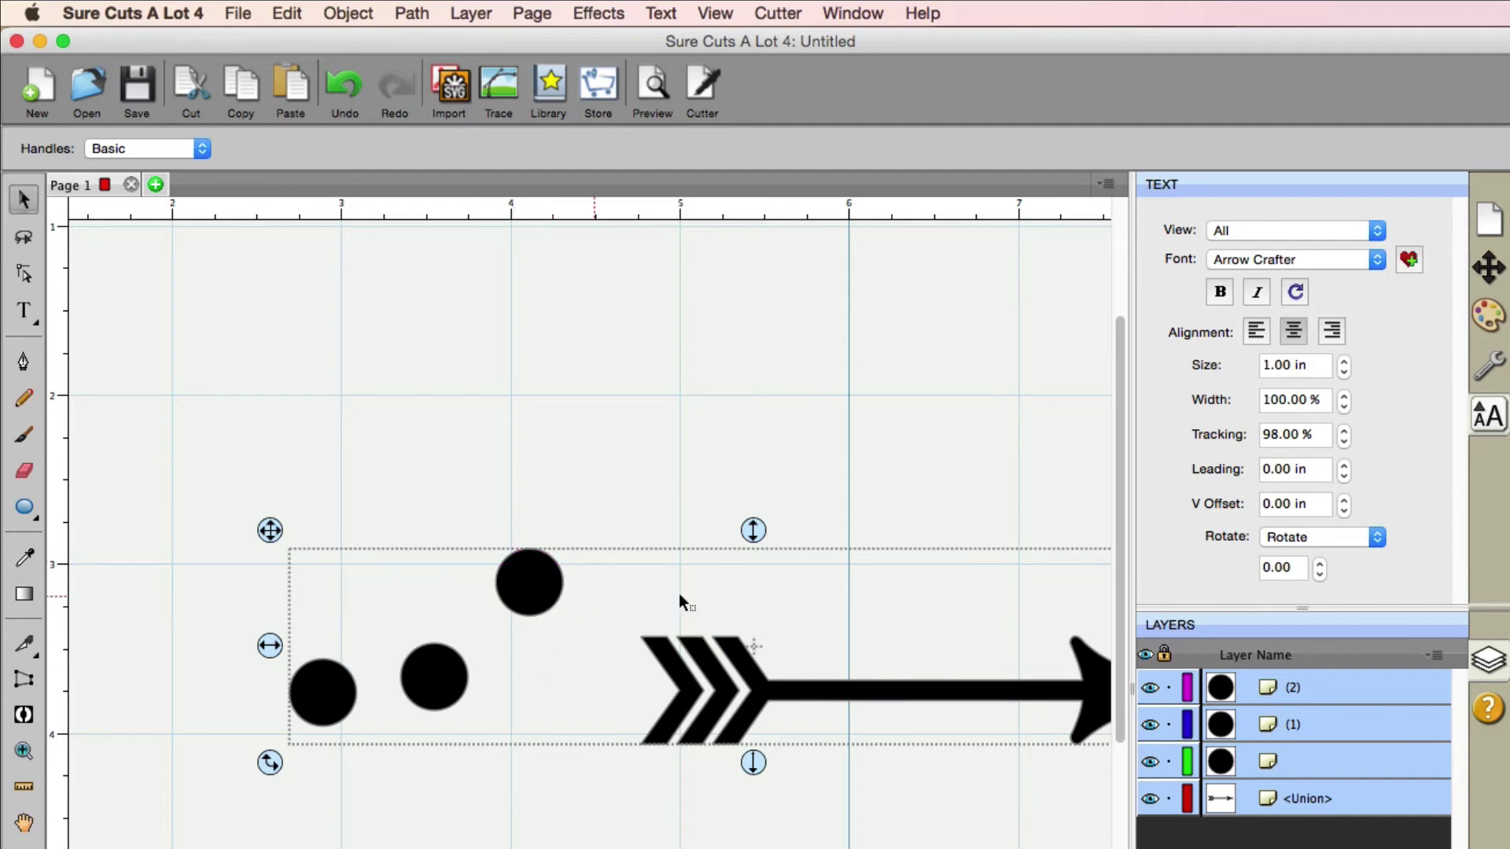
click(1492, 269)
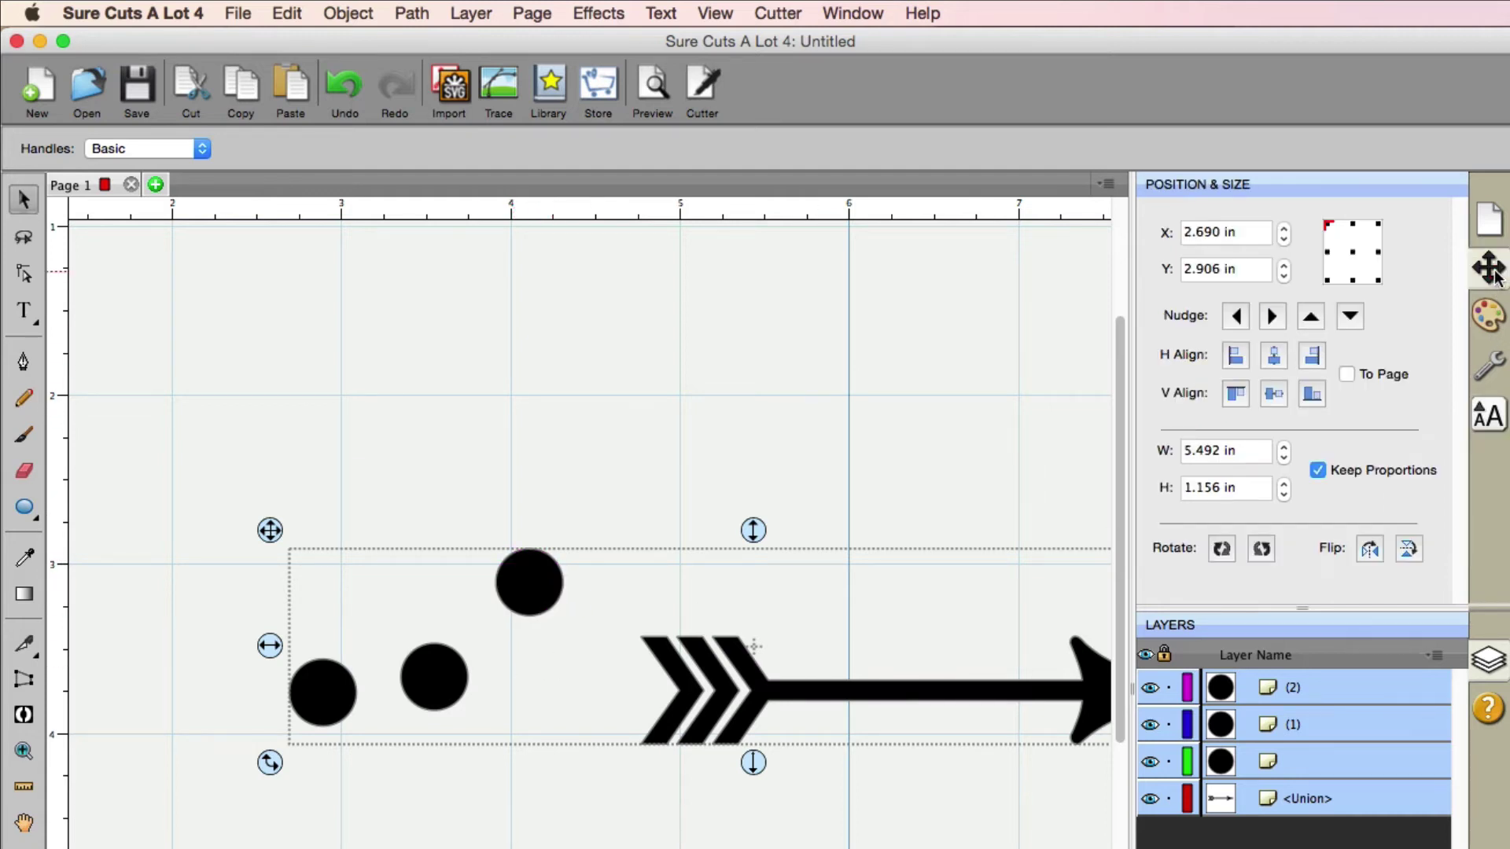
click(1274, 394)
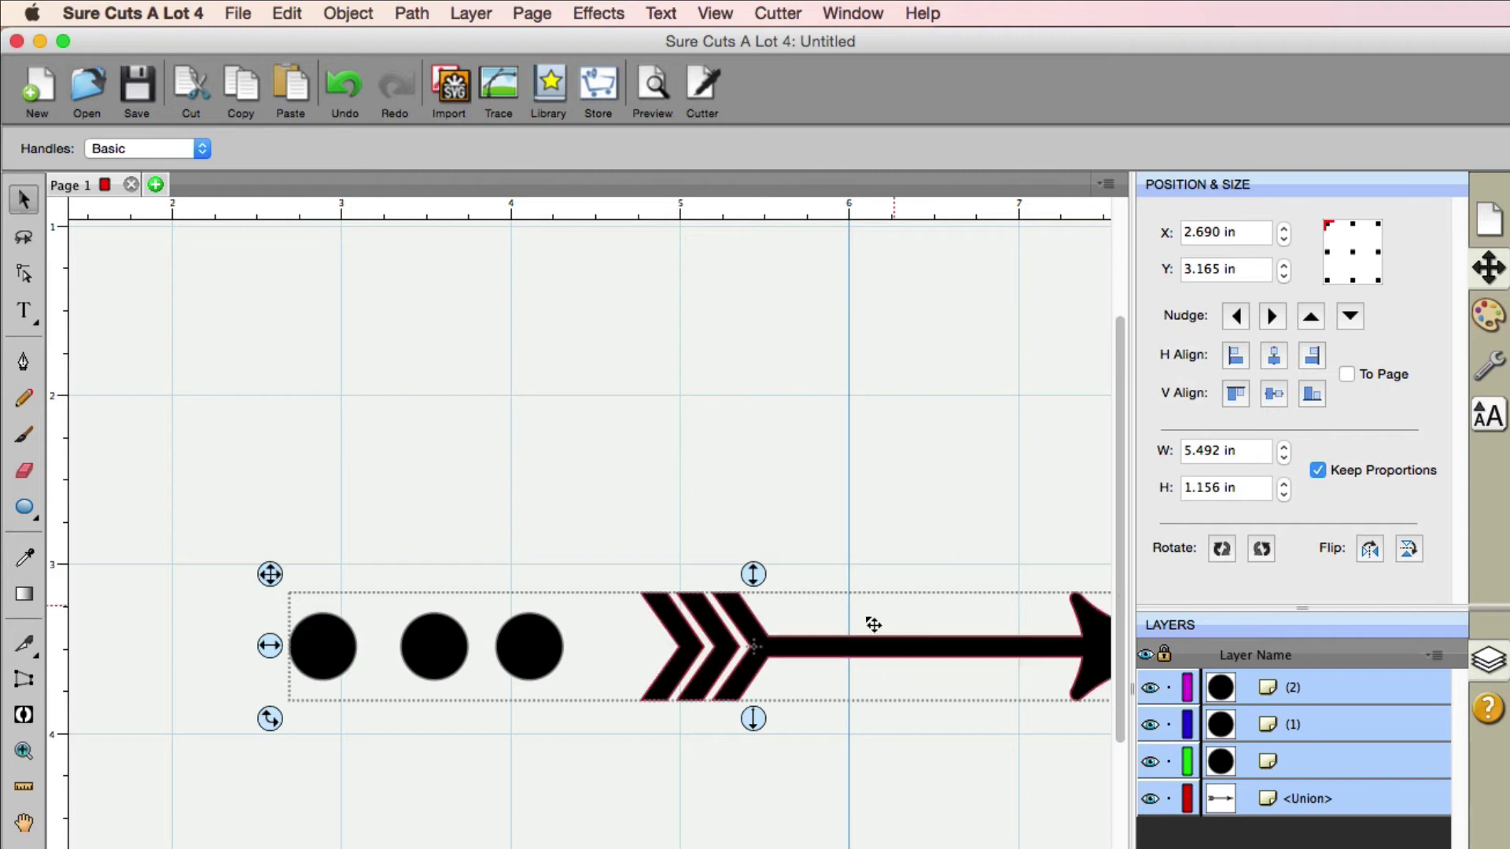
Nudge the middle dot and the arrow slightly left to tighten spacing
click(481, 771)
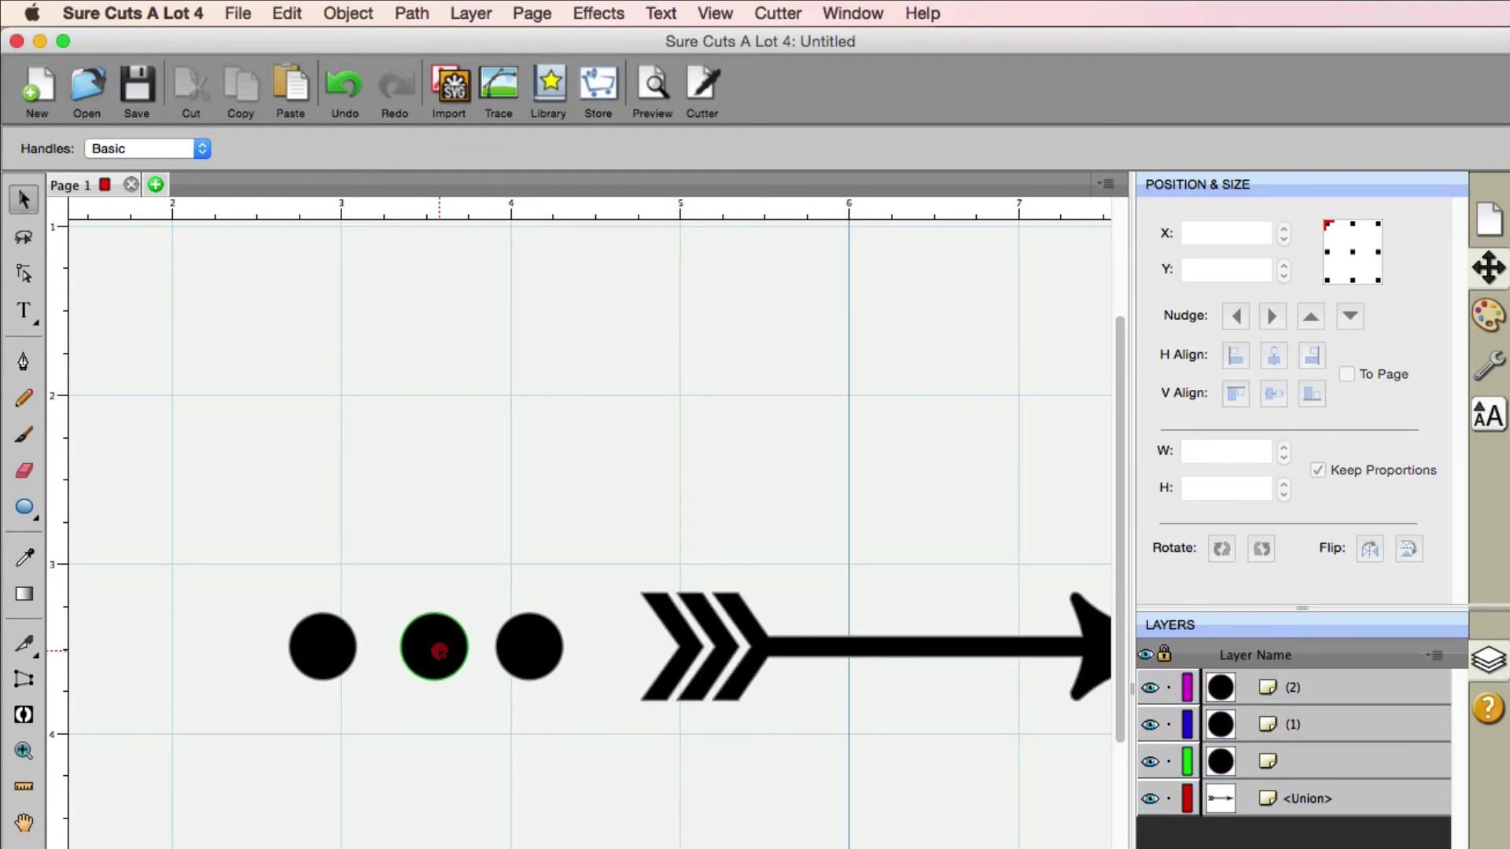
drag(438, 650, 427, 646)
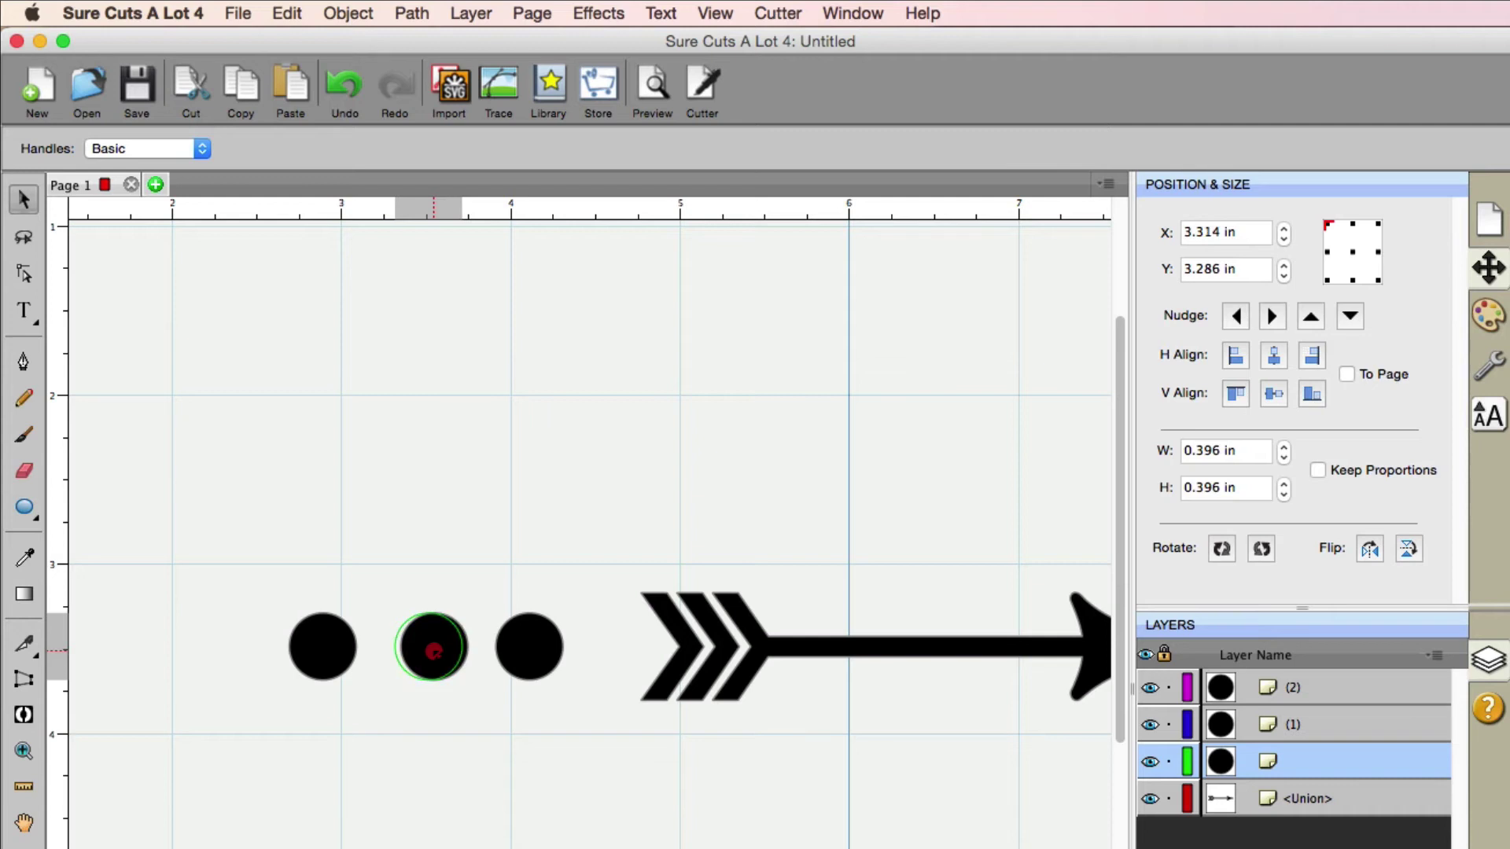
click(491, 771)
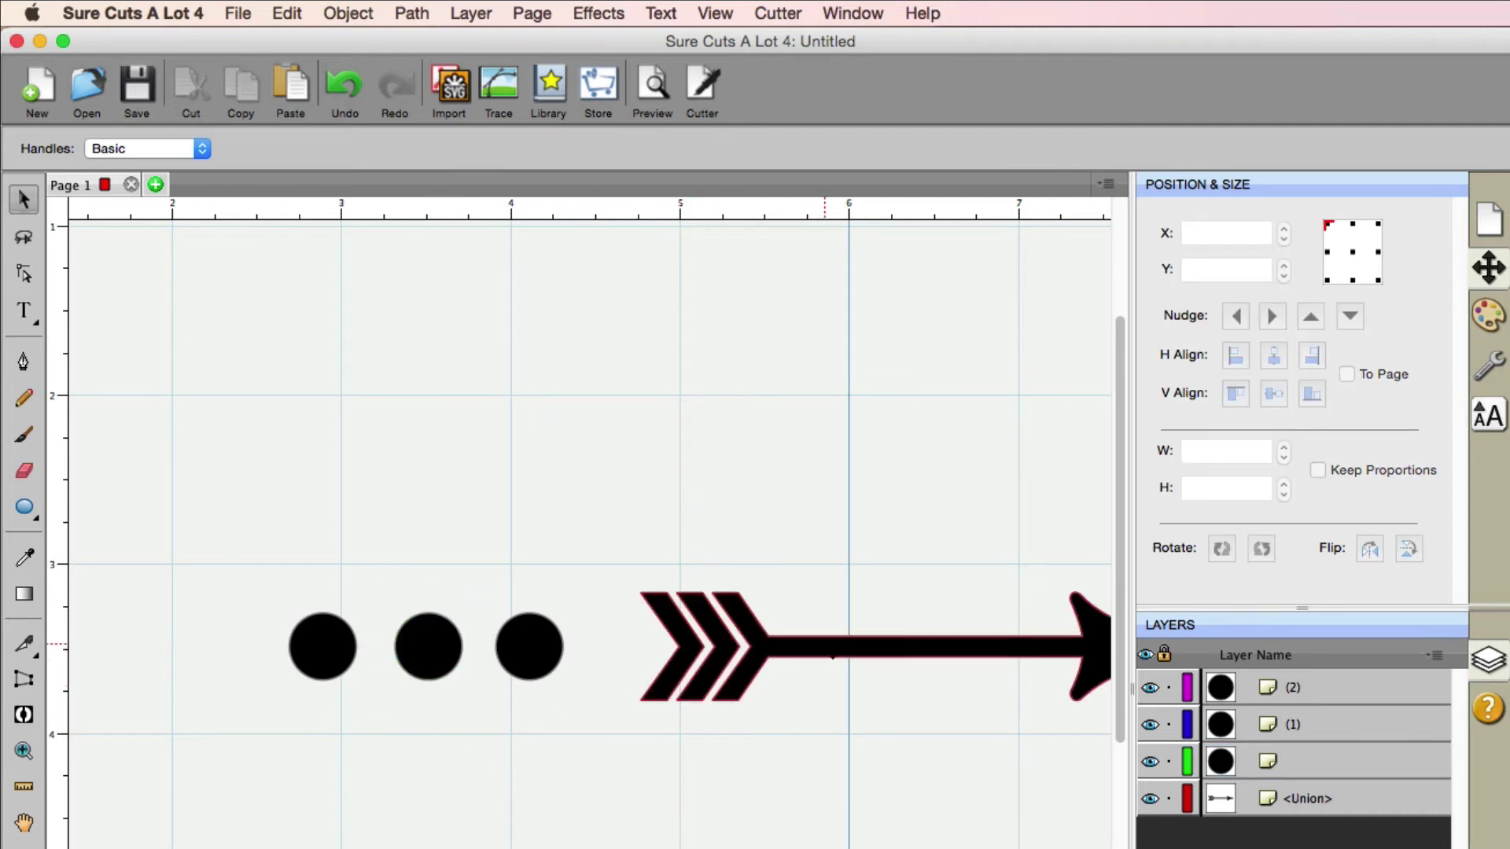
drag(791, 647, 774, 647)
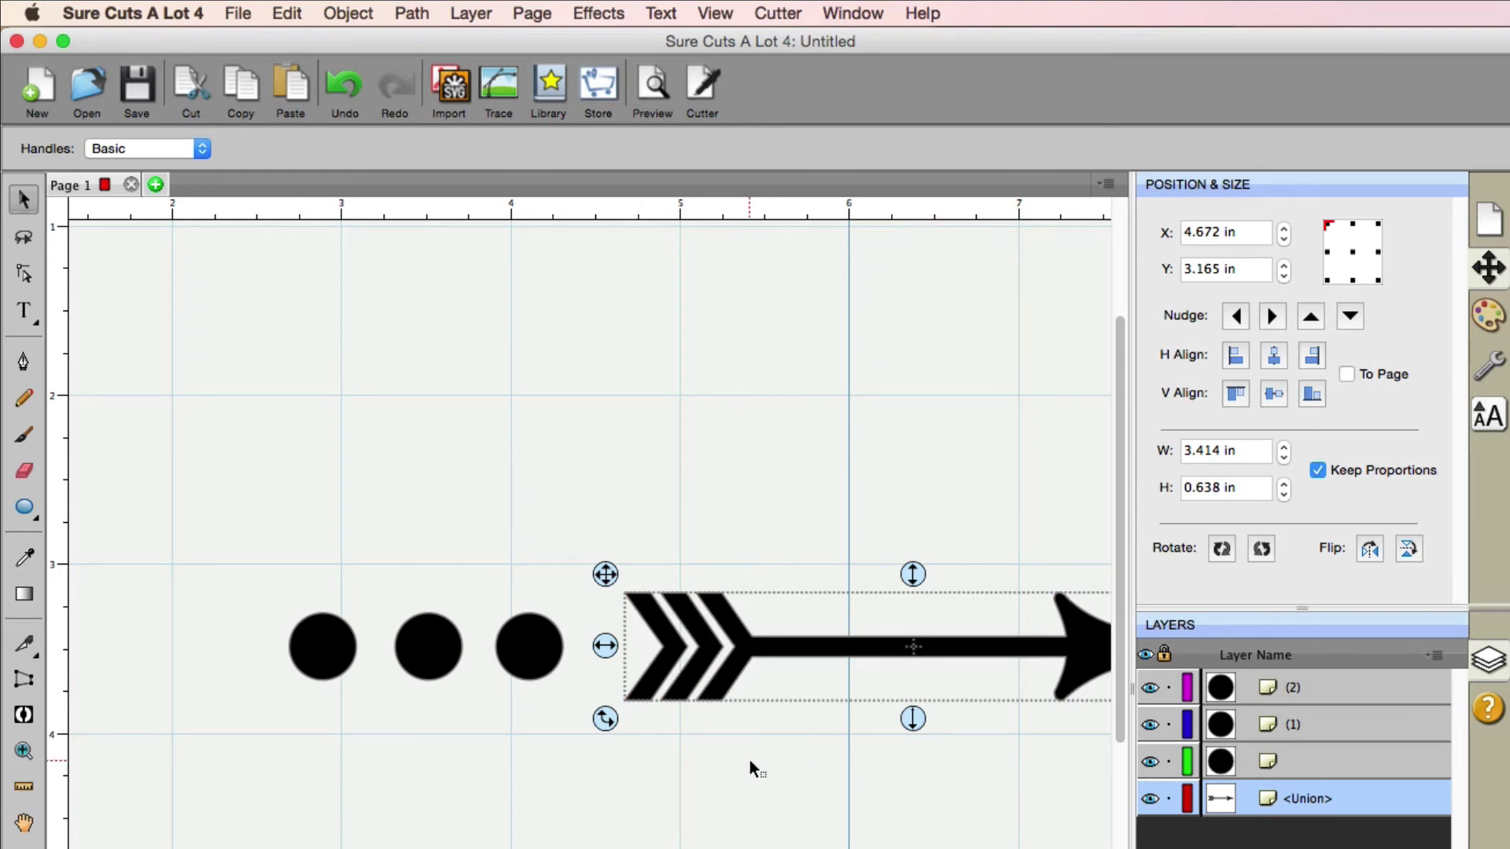
Zoom out to 61% and draw a 6.1 in circle below the dots-and-arrow row
click(23, 751)
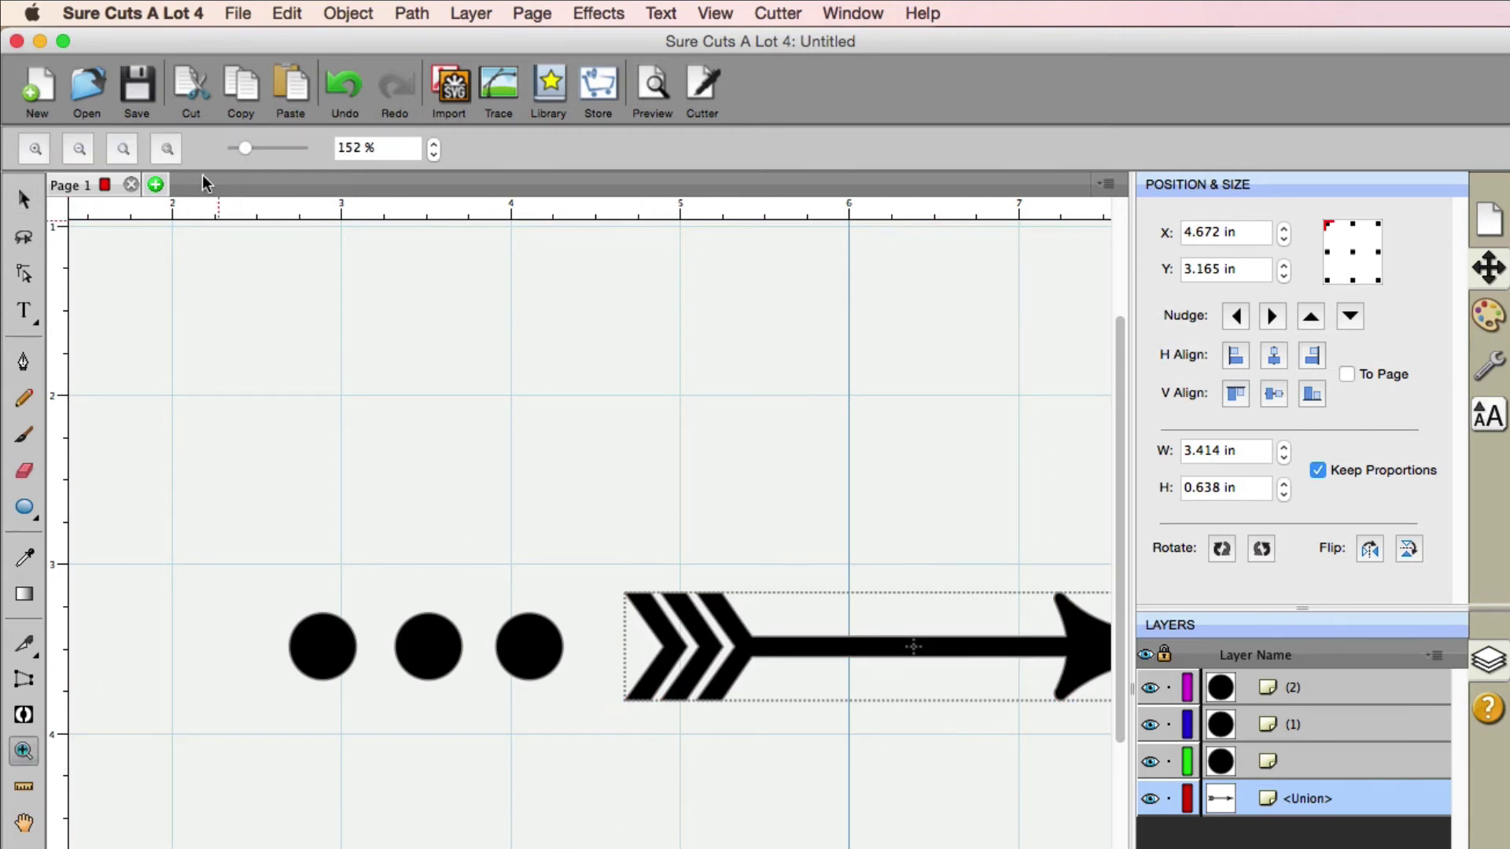
click(168, 148)
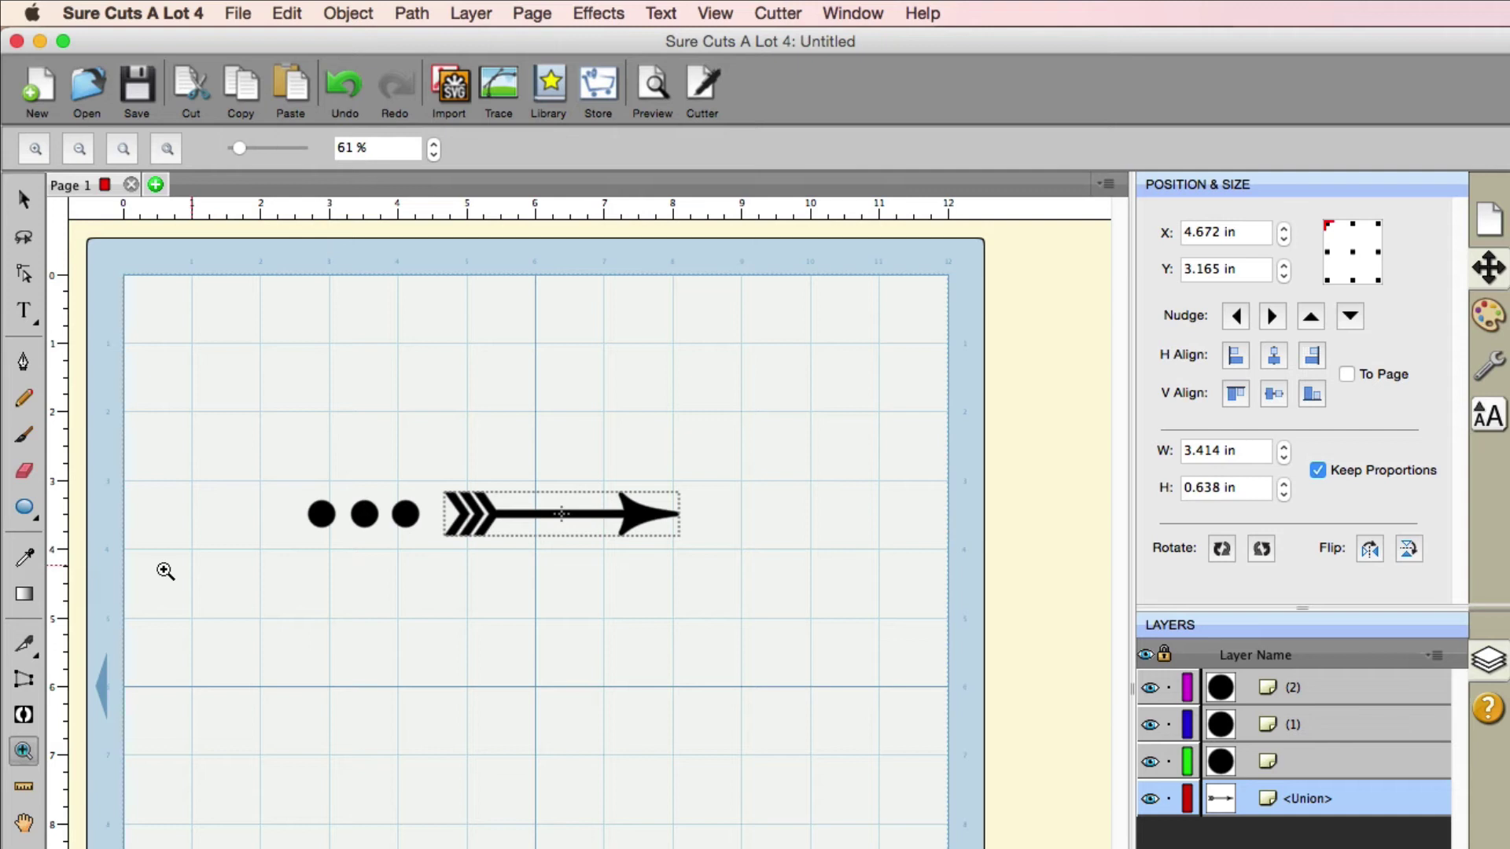
click(26, 509)
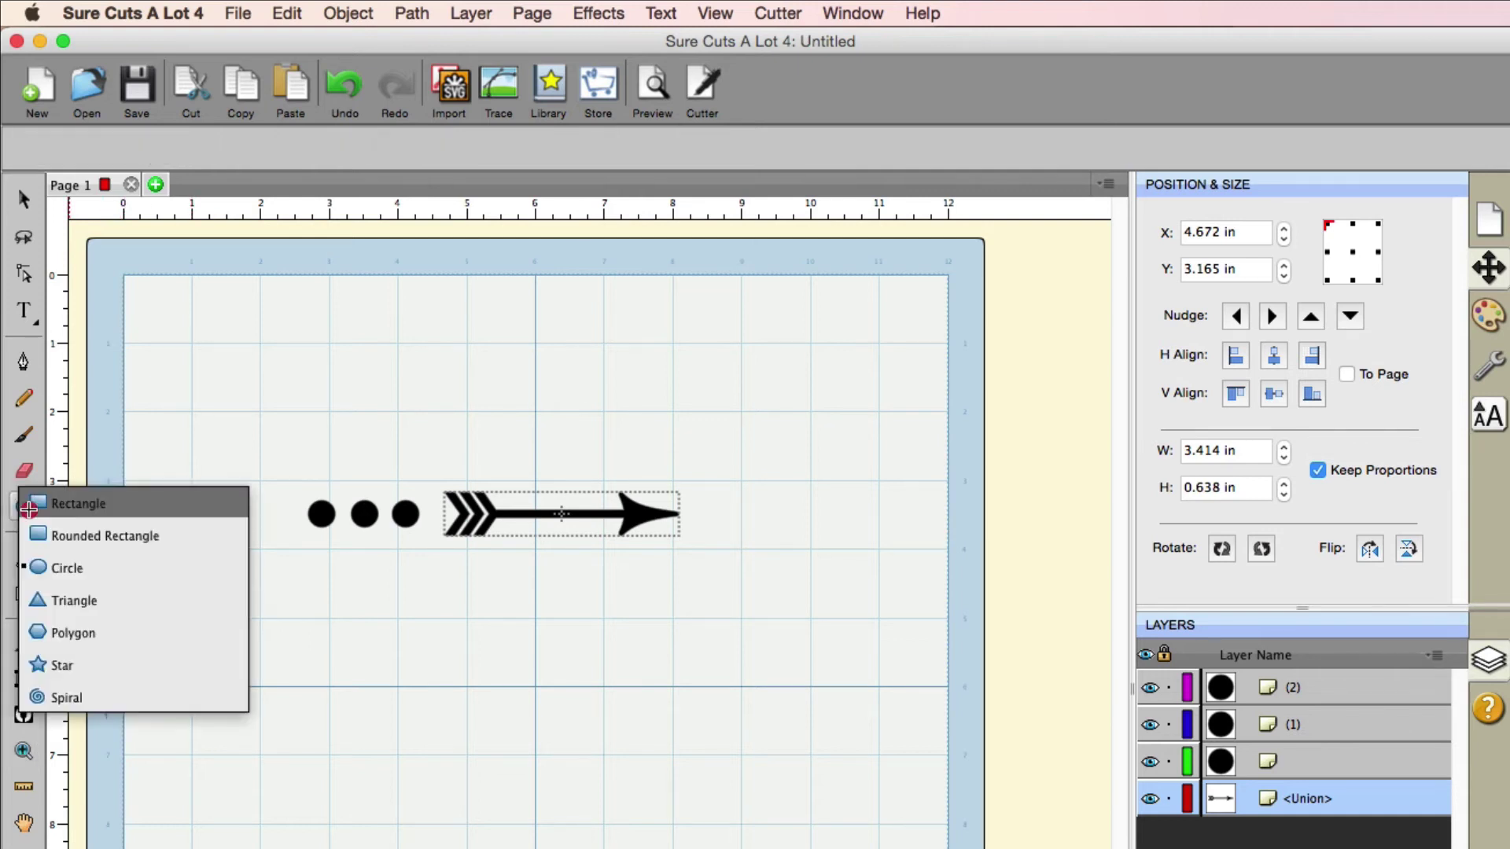
click(65, 568)
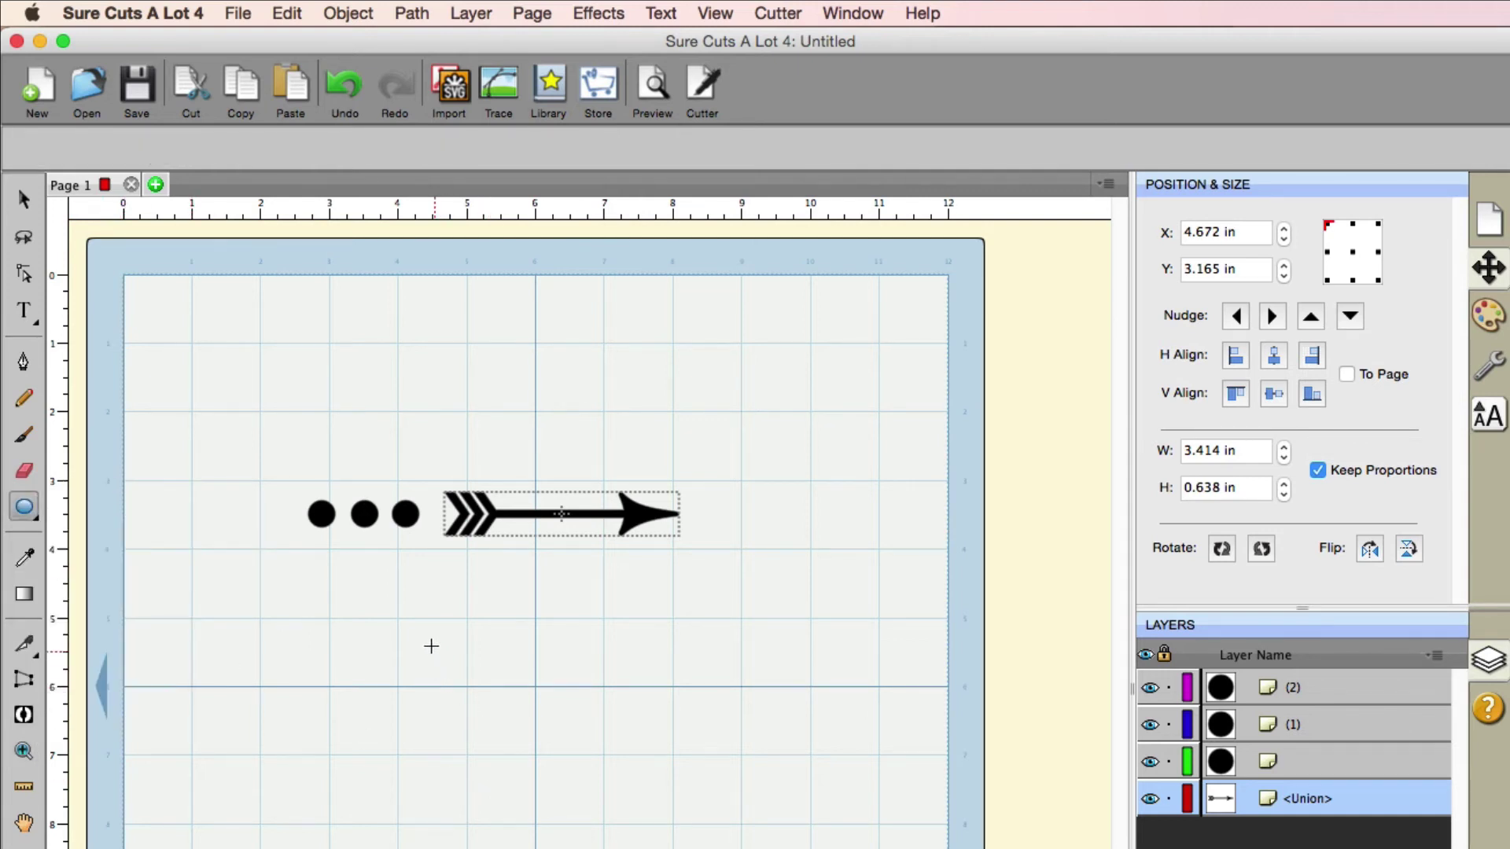
mouse_move(423, 633)
mouse_down()
mouse_move(468, 691)
mouse_move(692, 847)
mouse_move(875, 848)
mouse_move(844, 848)
mouse_move(843, 816)
mouse_up()
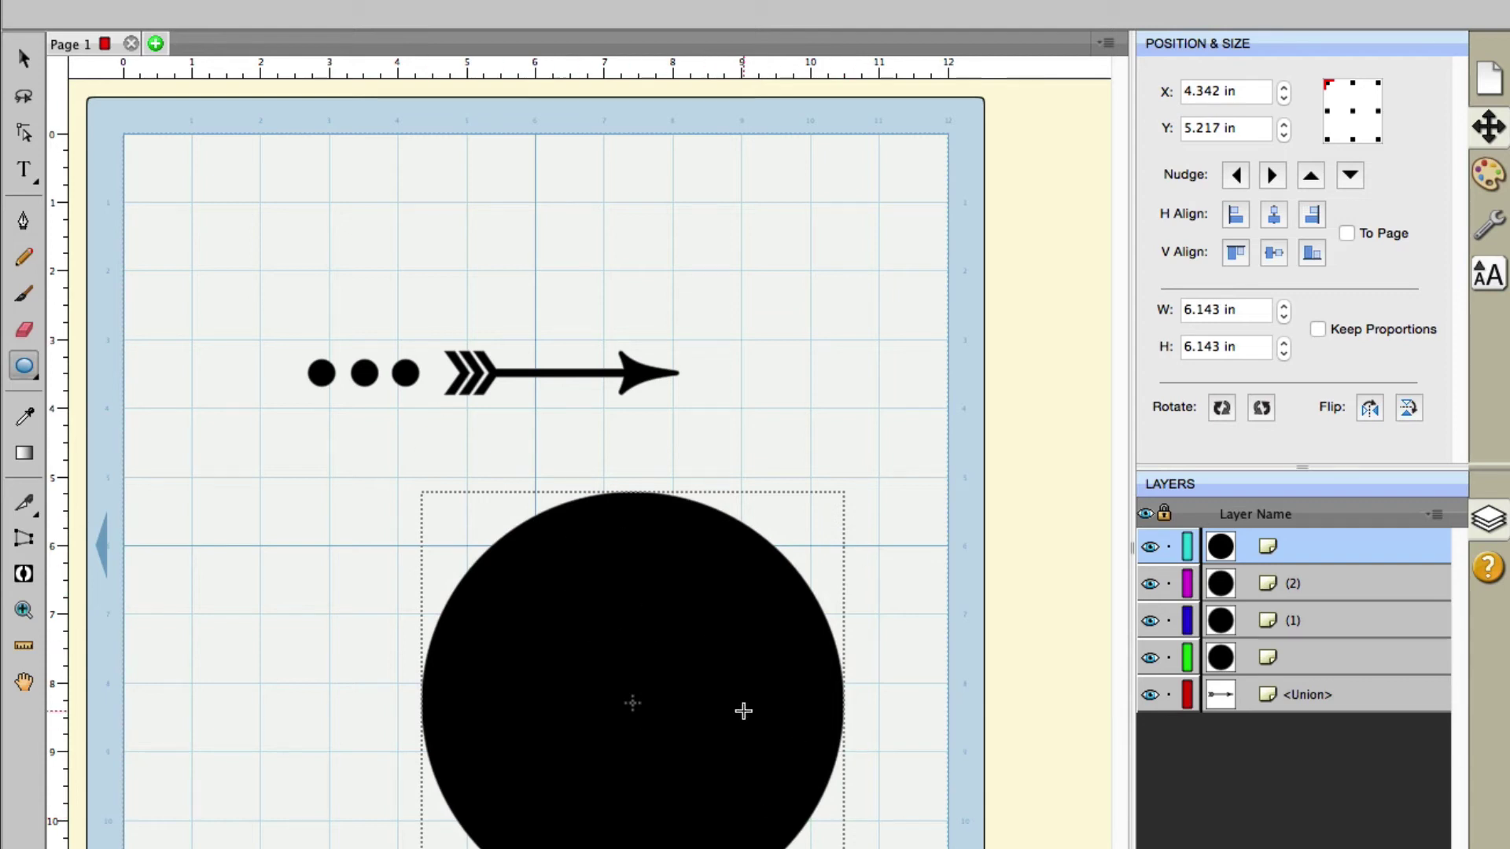
Change the large circle's fill colour from black to white
click(1490, 177)
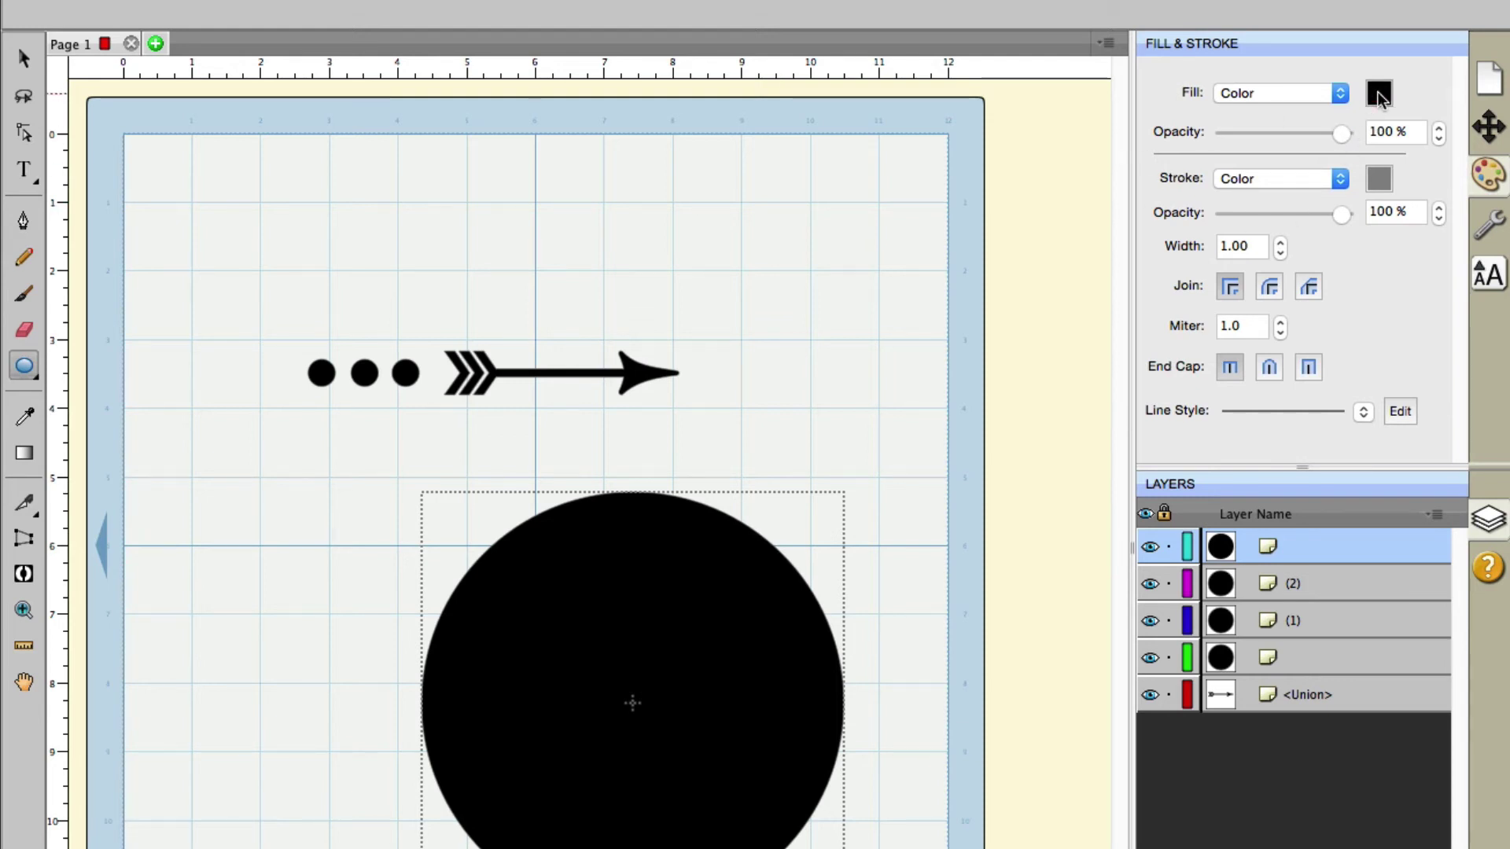
click(1379, 95)
drag(1202, 361, 927, 361)
click(1161, 454)
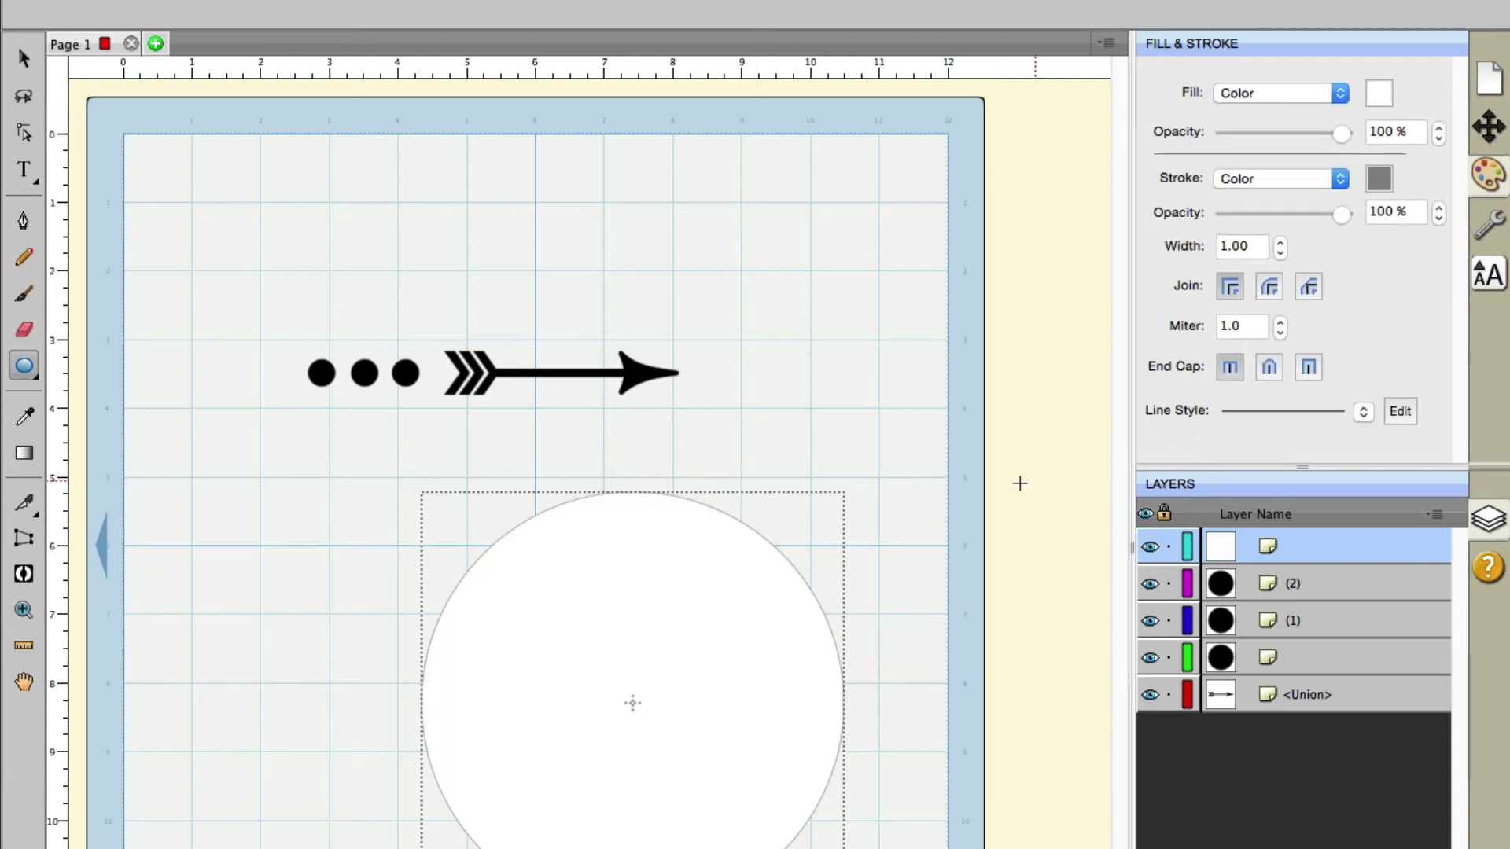
key(v)
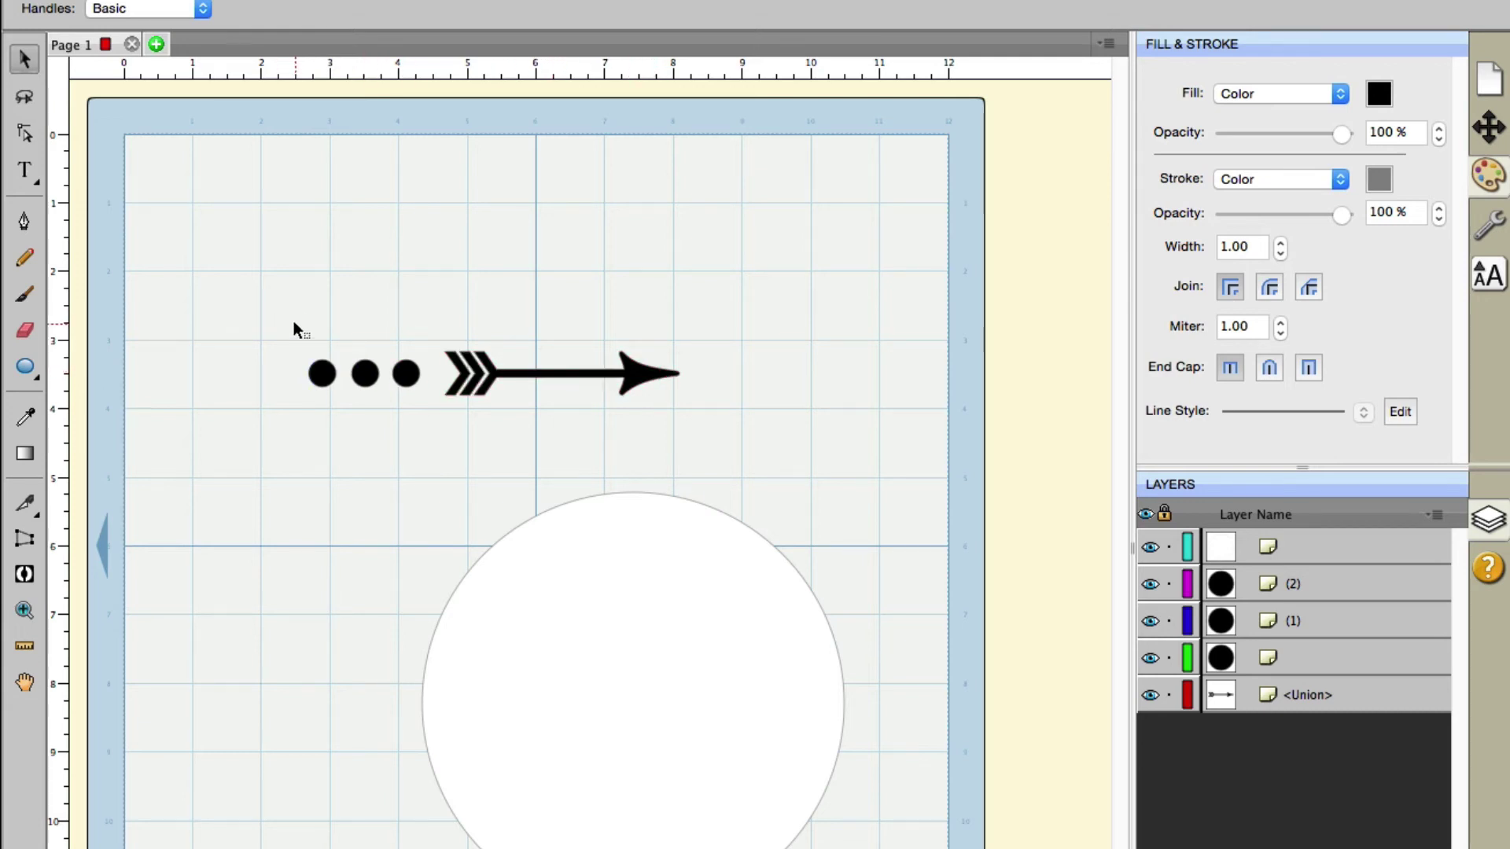
Select the three dots and the arrow together and group them into one object
drag(257, 311, 767, 429)
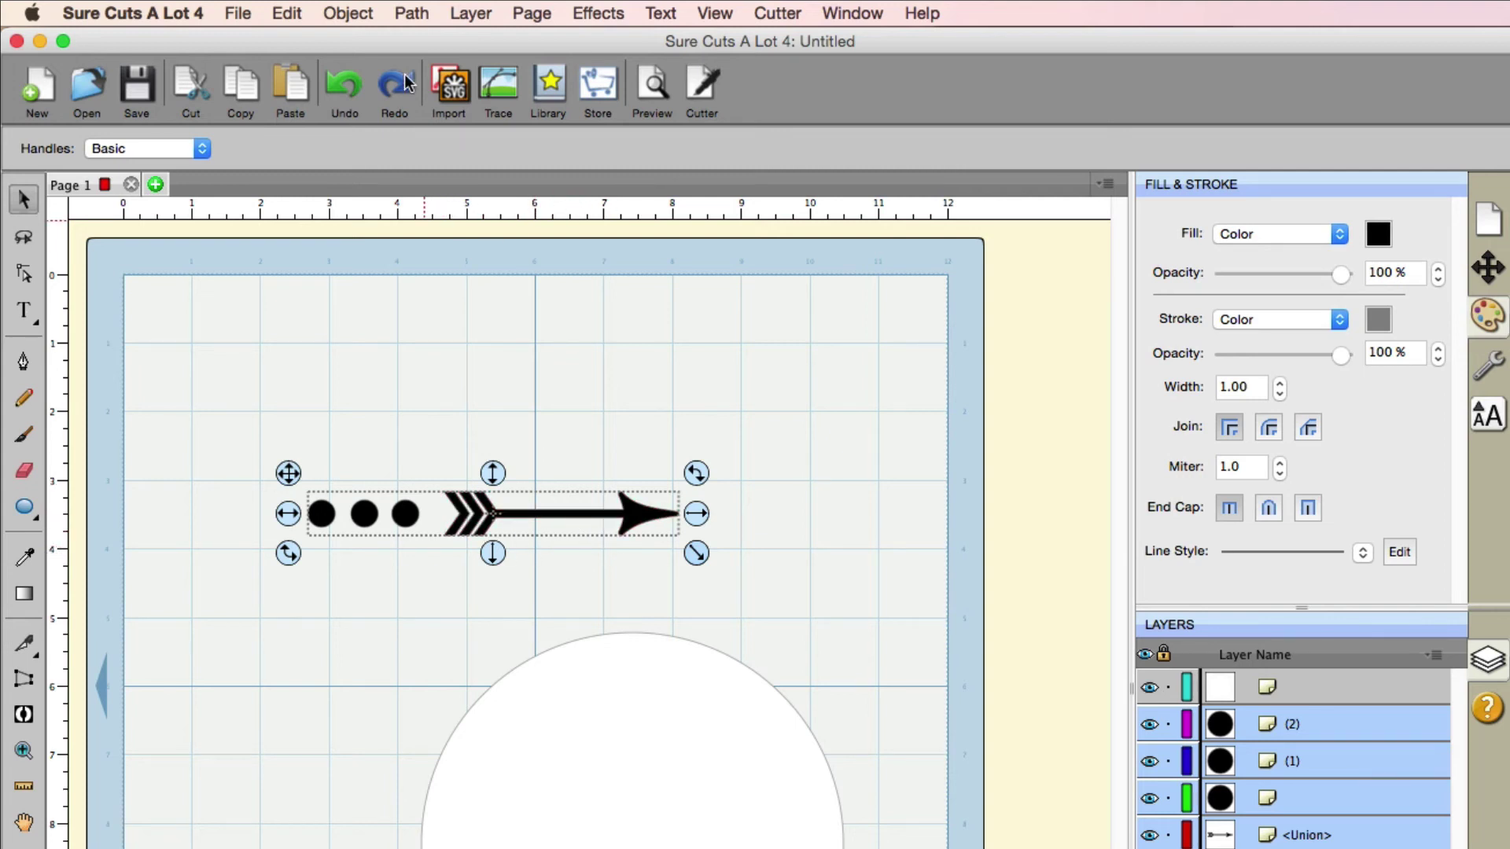
click(350, 13)
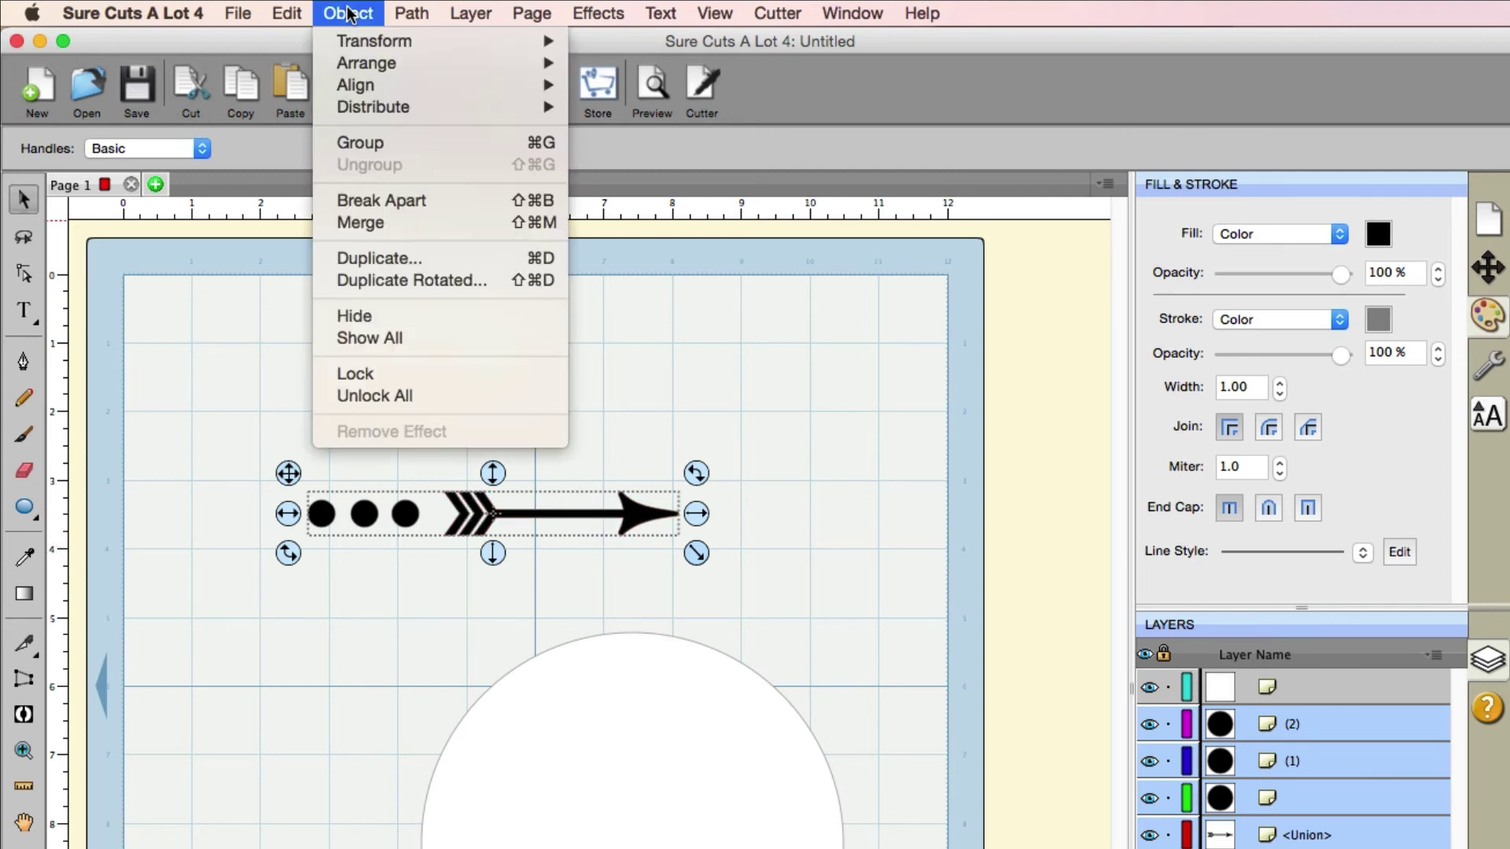
click(394, 145)
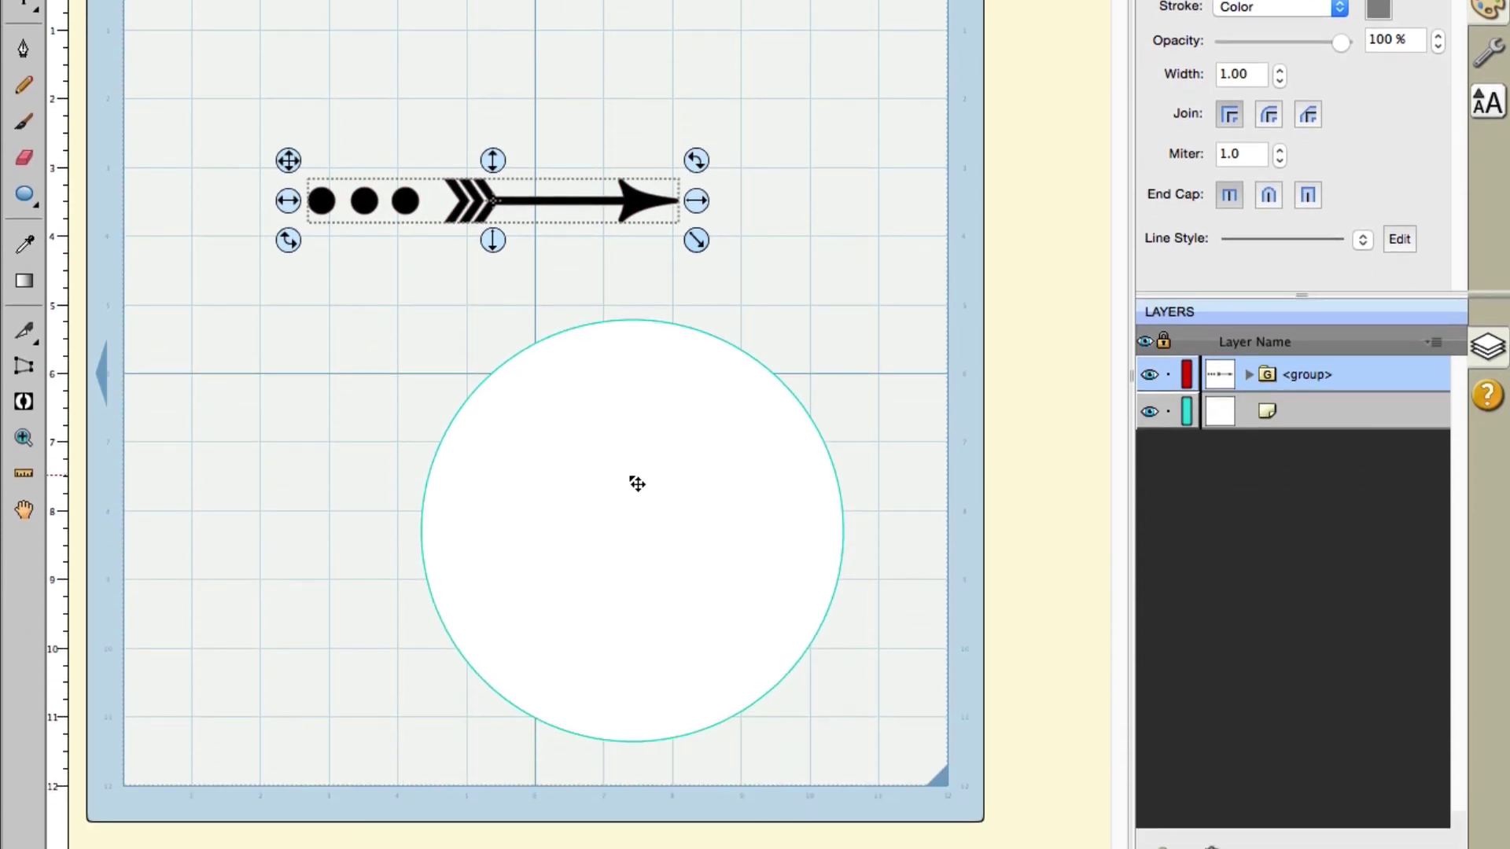
Add the white circle to the selection and open Object On Path with Auto Preview on
shift+click(637, 484)
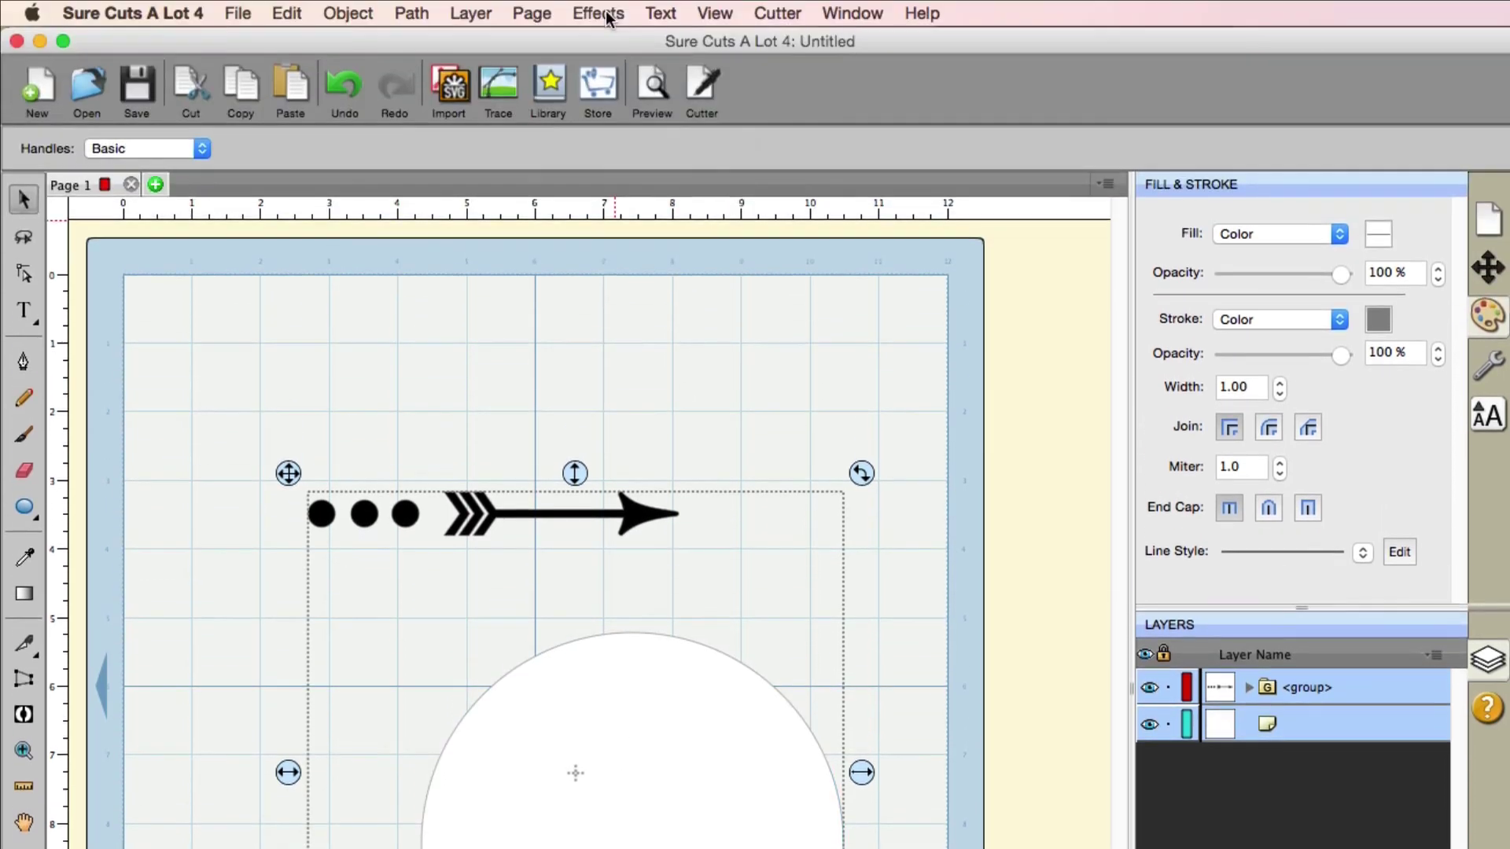
click(606, 13)
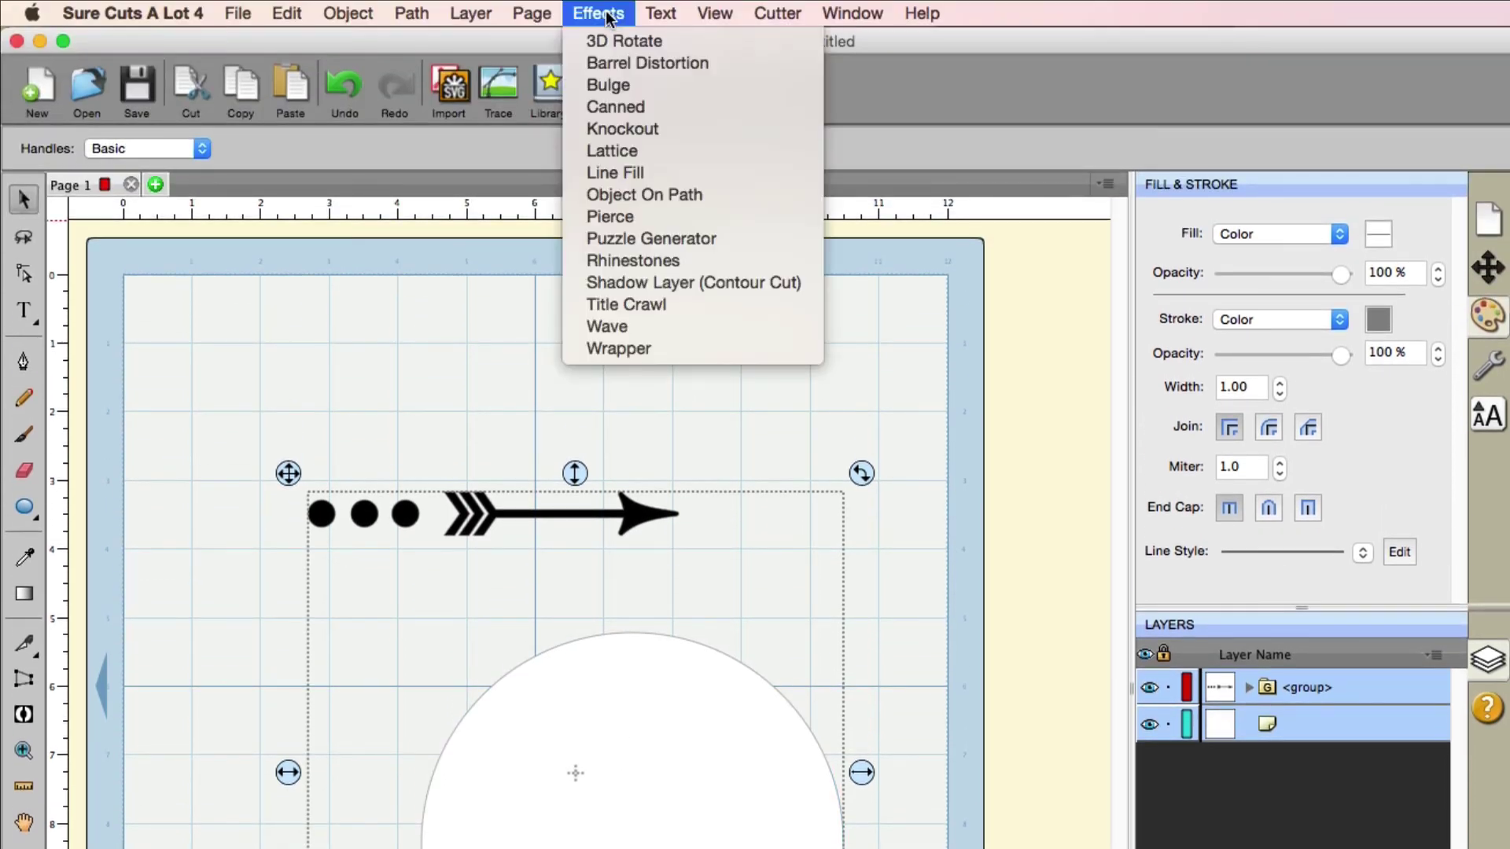
click(670, 203)
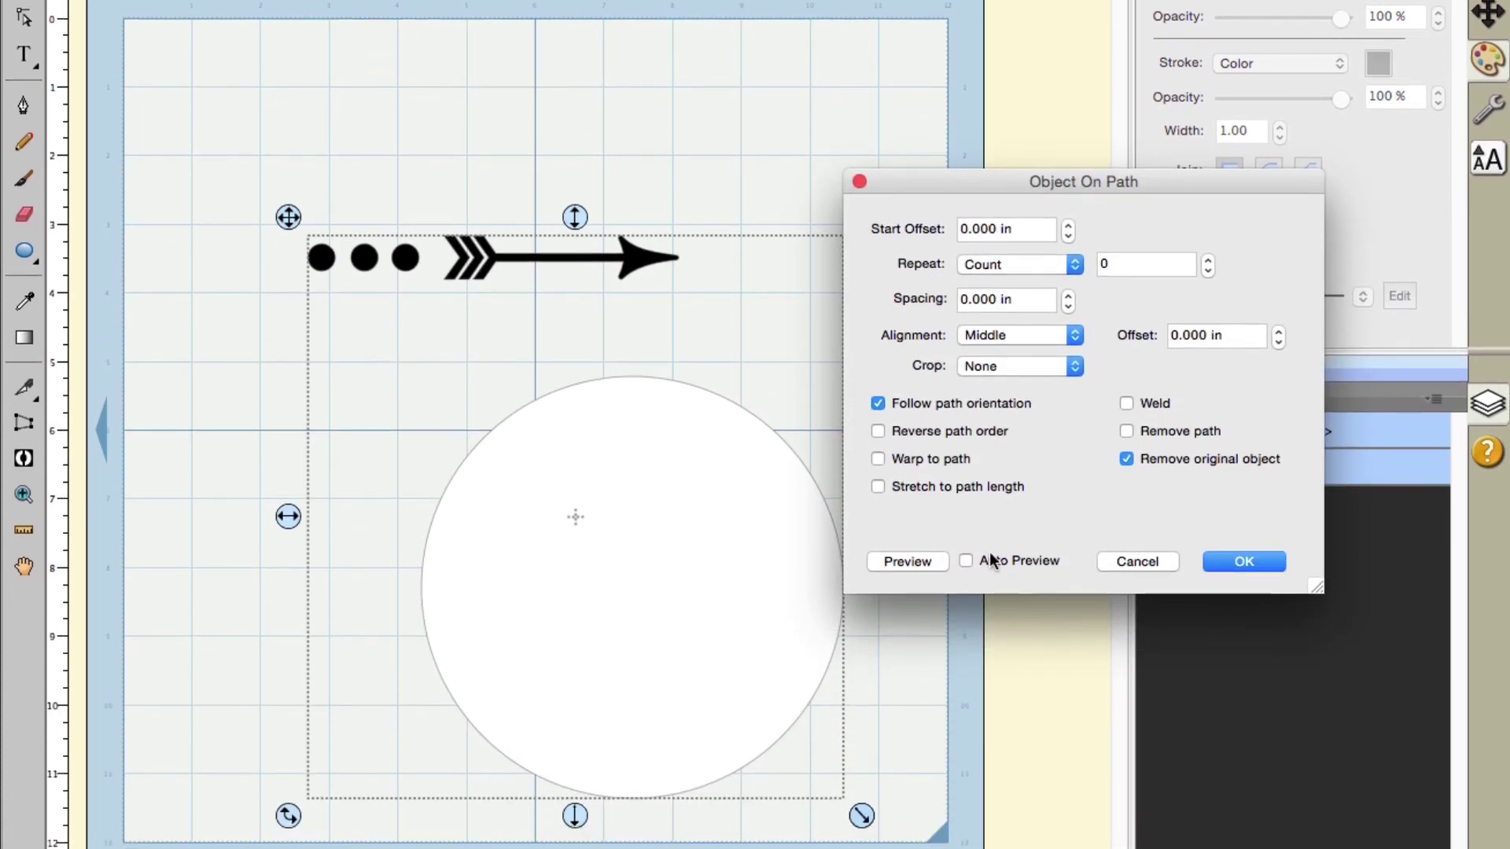
click(967, 561)
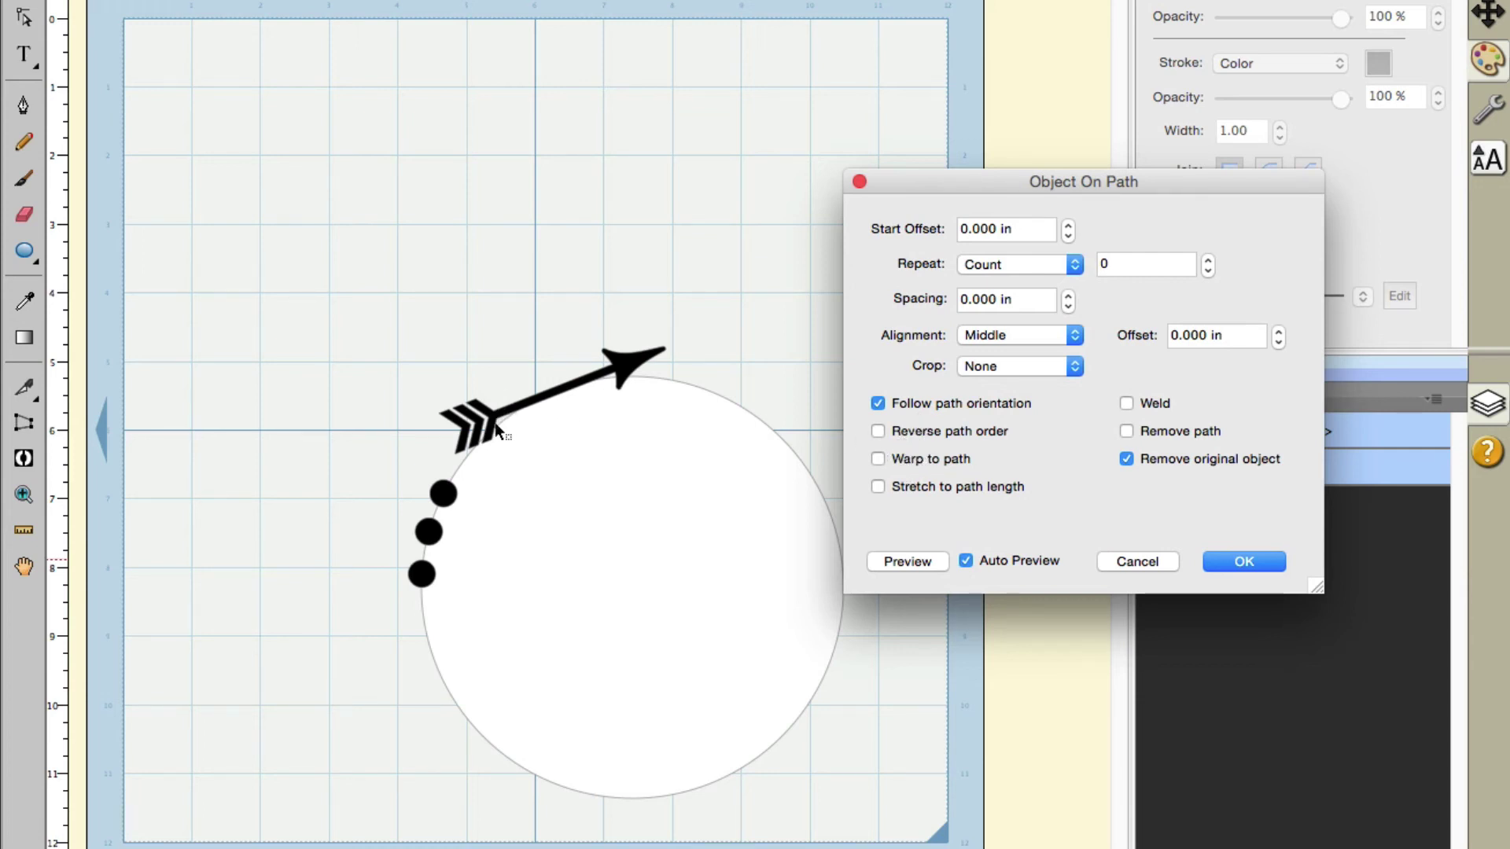
Turn on Warp to path so the arrow curves along the circle
click(878, 459)
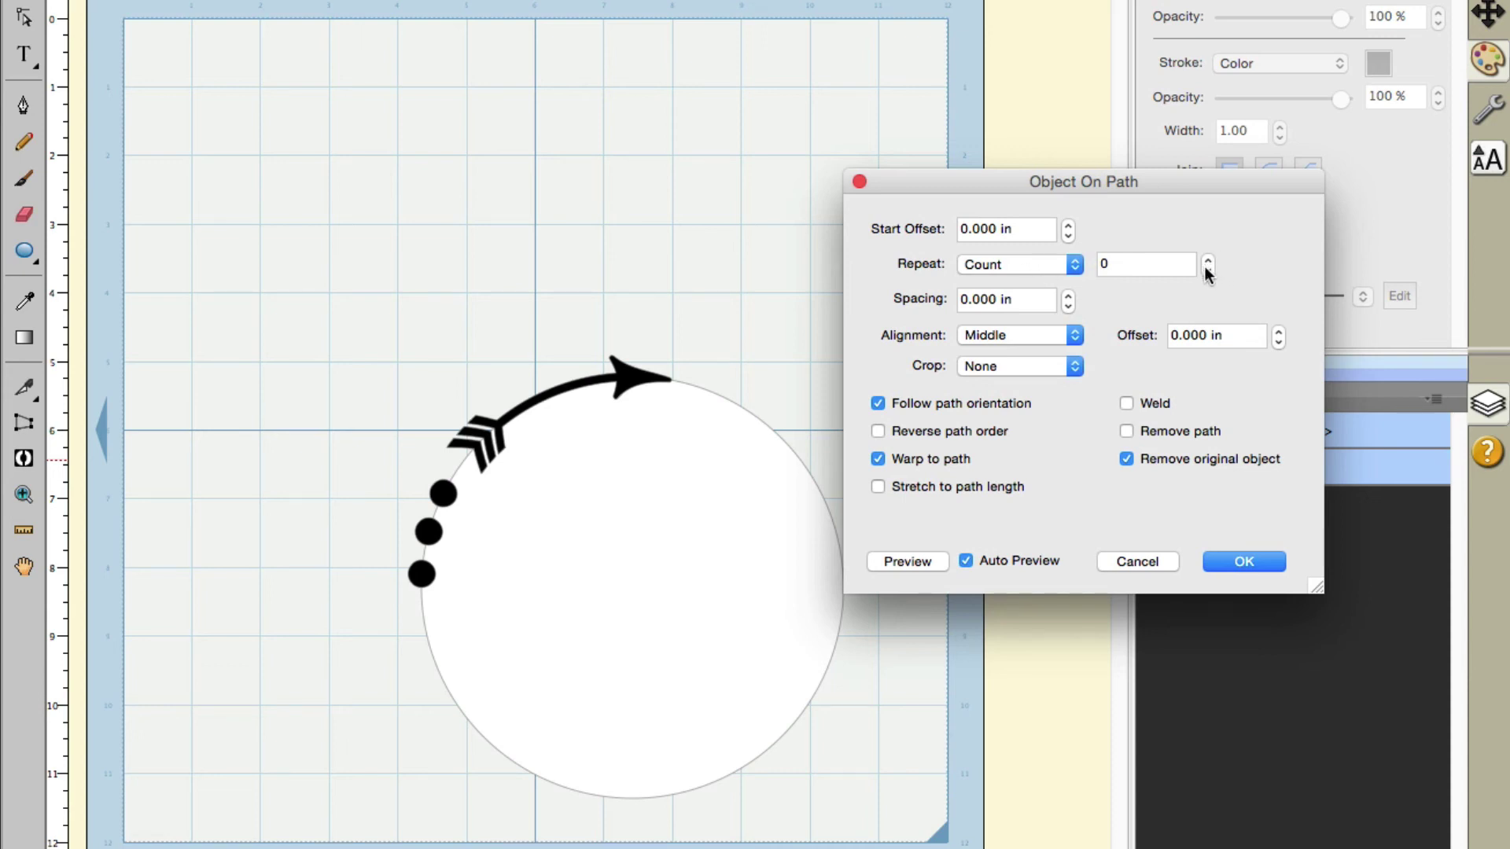
Set Repeat to Fill path length so the dots-and-arrow pattern circles the whole path
click(1018, 261)
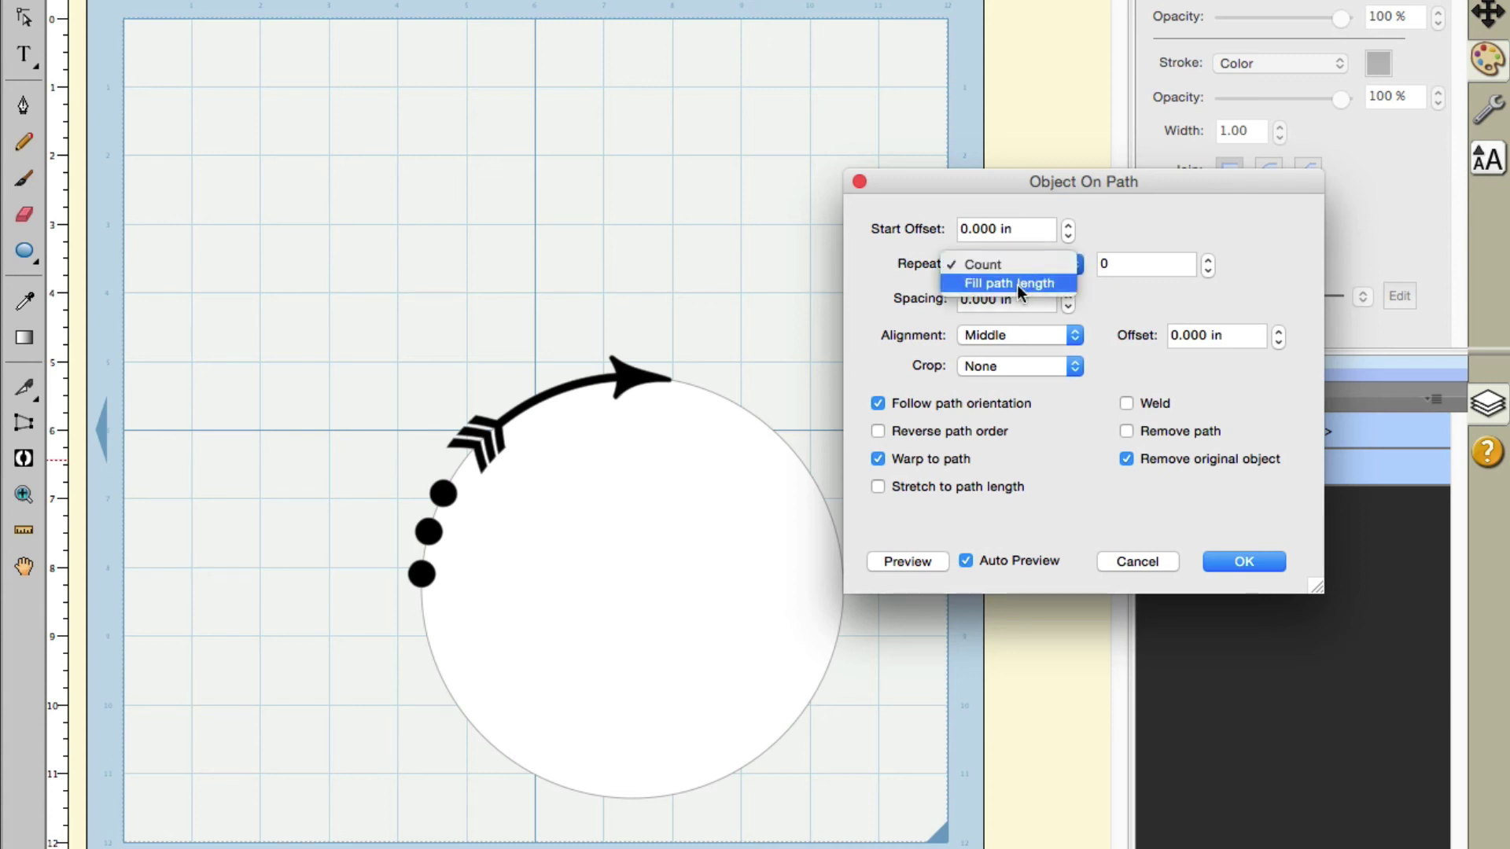
click(1017, 285)
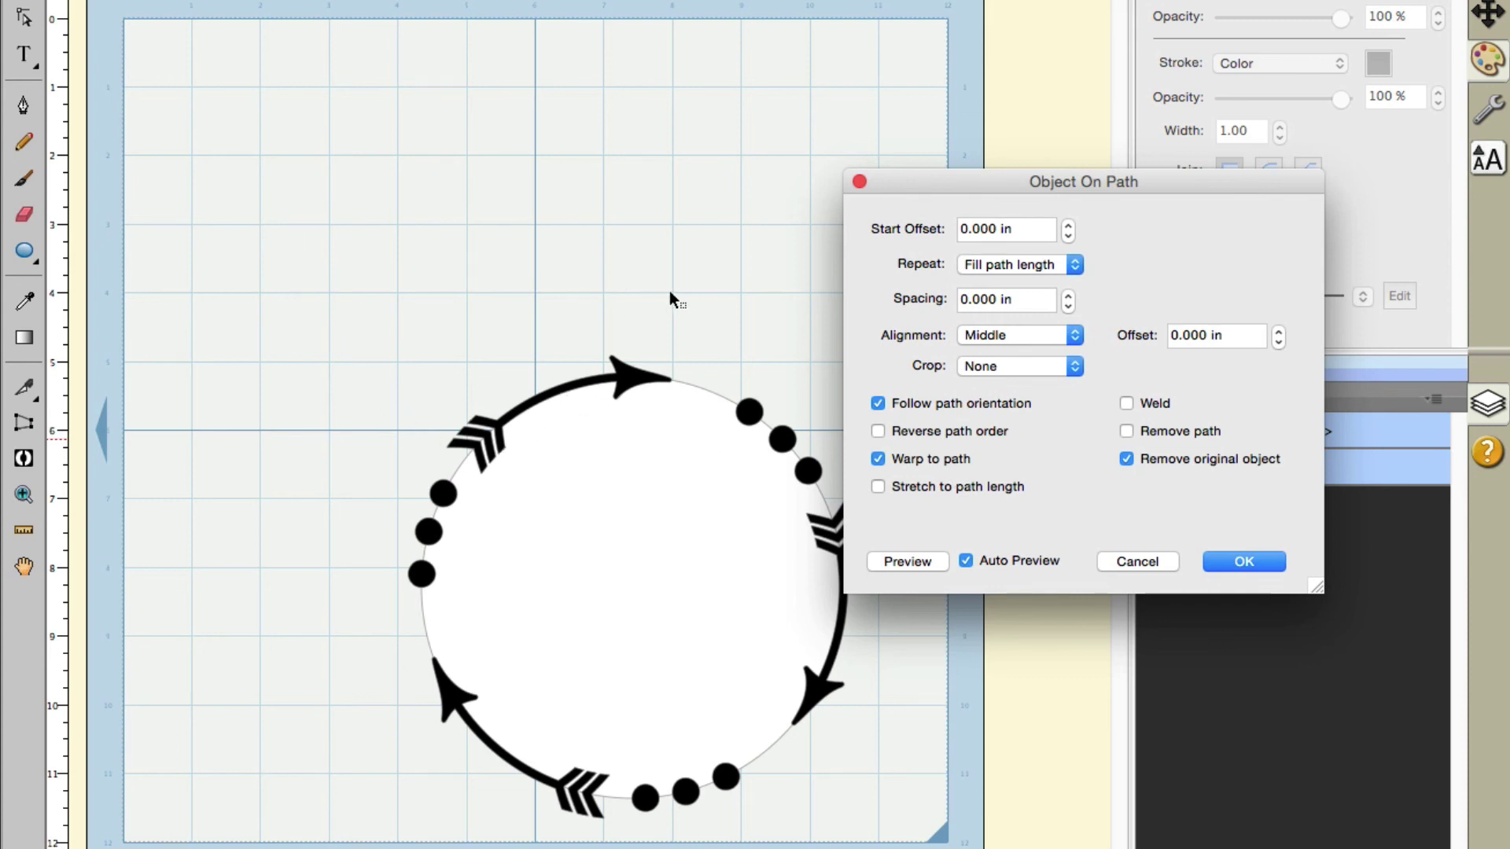
Apply Object On Path, delete the guide circle, and move the arrow ring up and left
click(1242, 561)
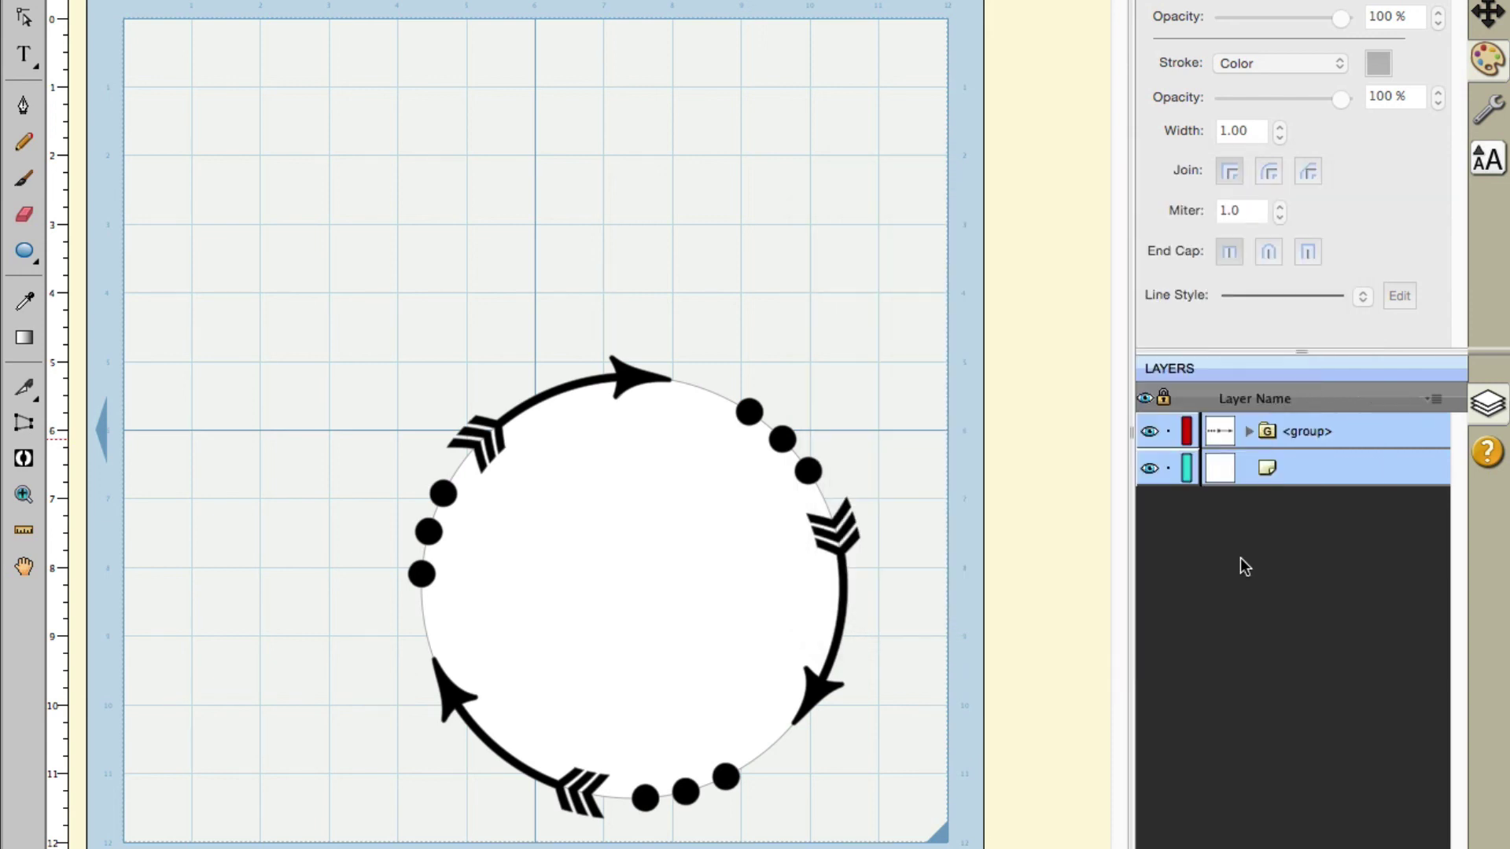
drag(684, 527, 975, 167)
drag(873, 187, 553, 226)
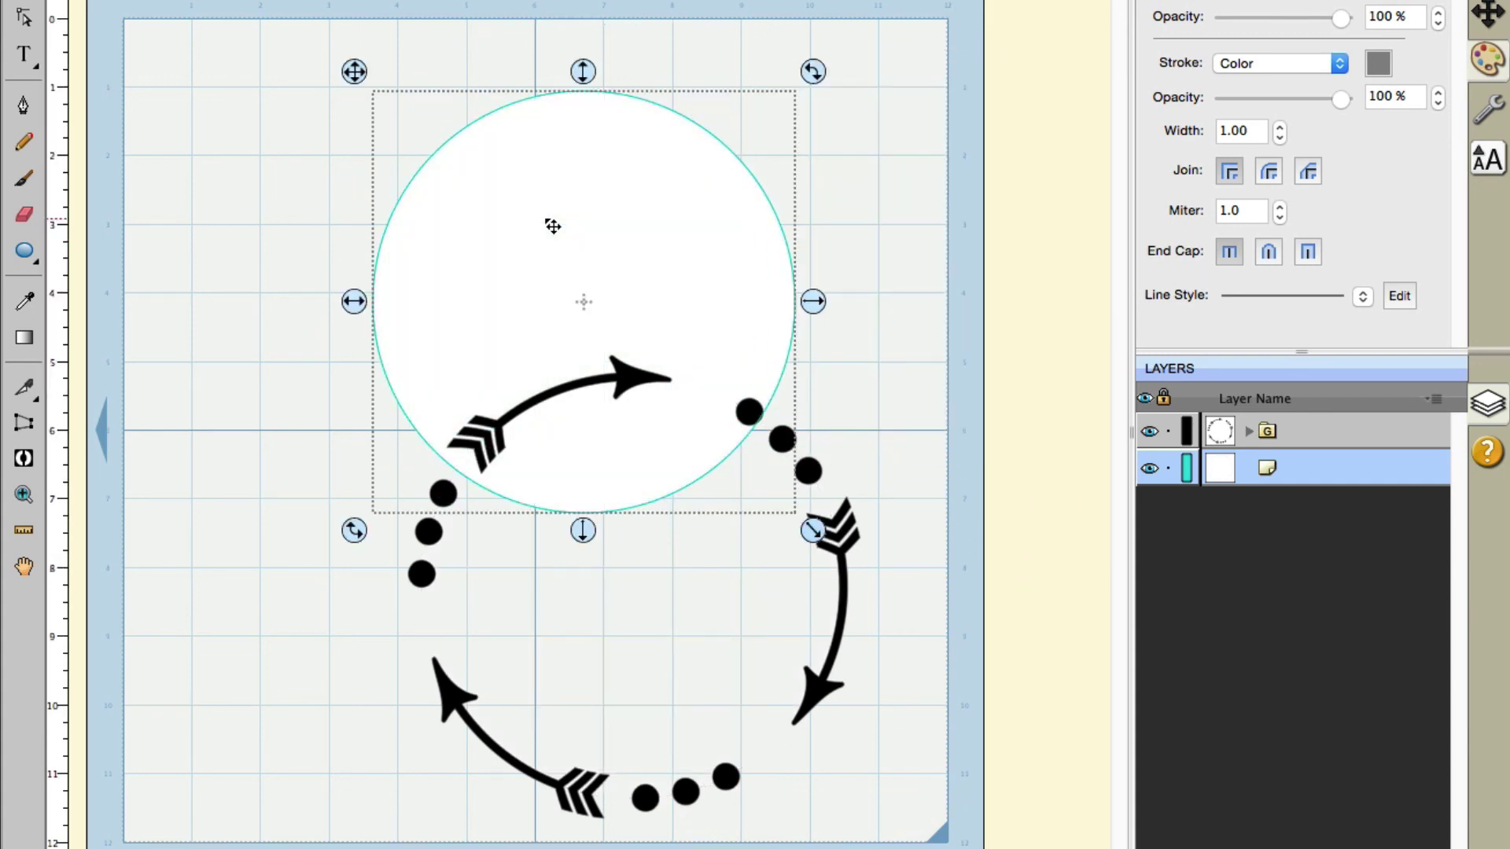
key(Delete)
drag(318, 236, 964, 842)
drag(839, 687, 726, 438)
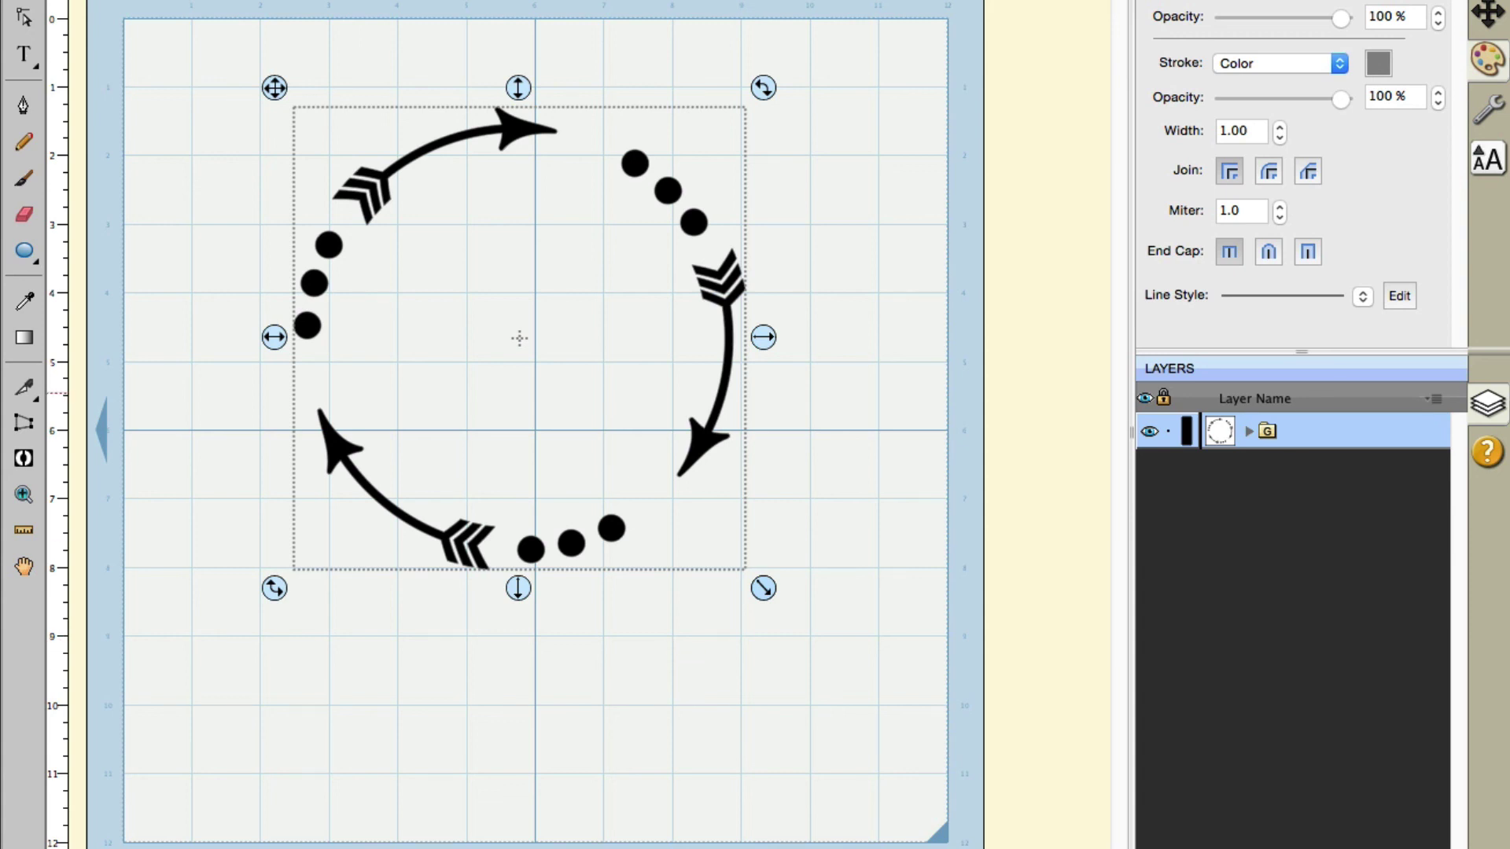
Switch to the browser showing the Arrow Crafter font page on Revolge
key(super+Tab)
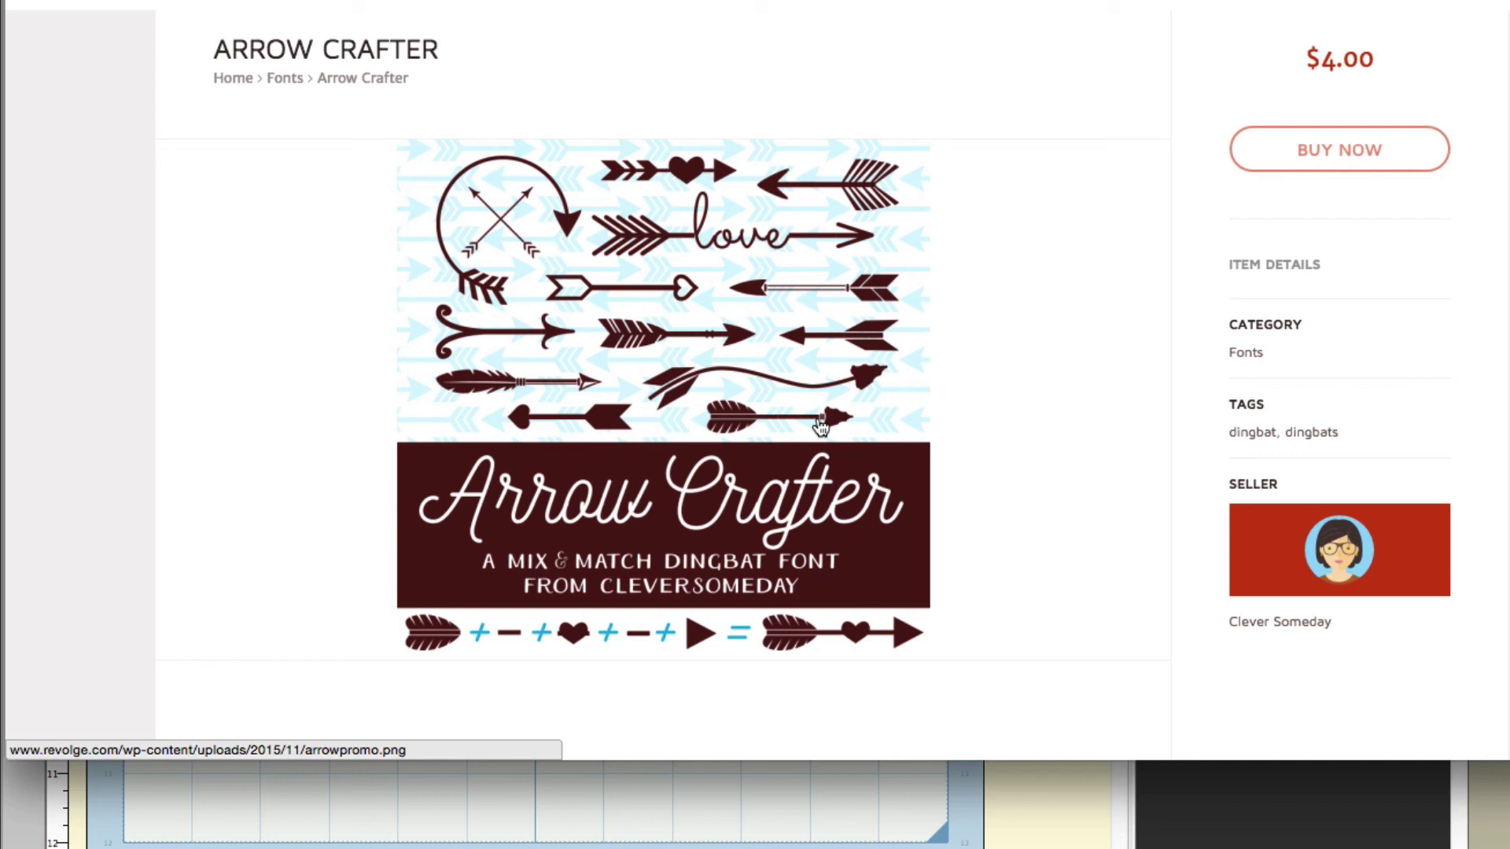